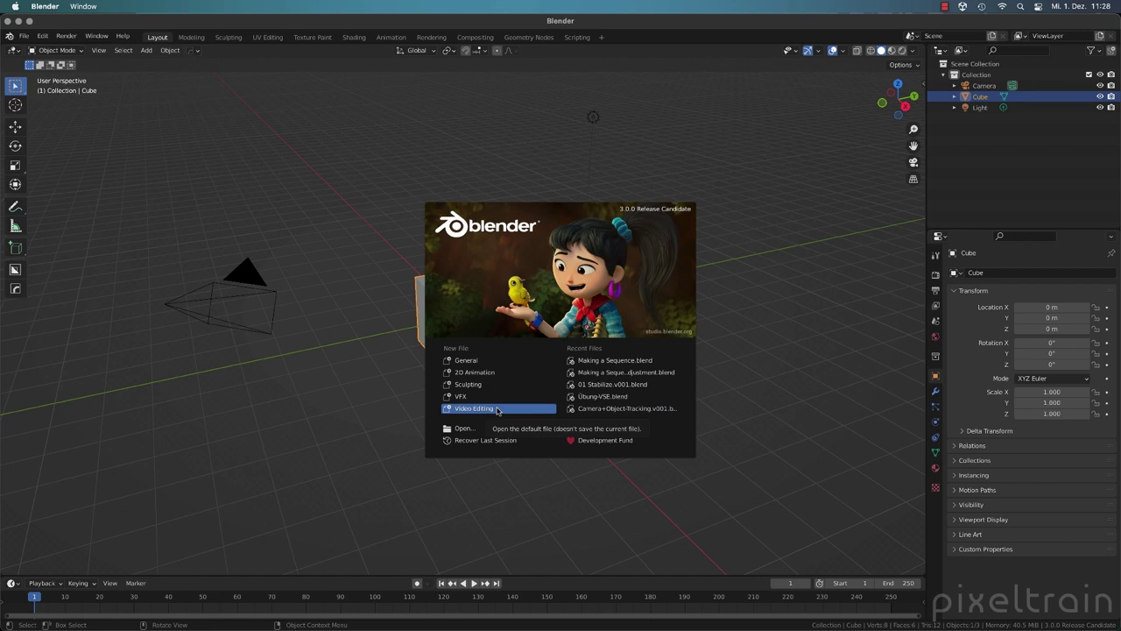
# Create a new Video Editing file without saving the changes to the current scene.
pyautogui.click(780, 260)
pyautogui.click(400, 196)
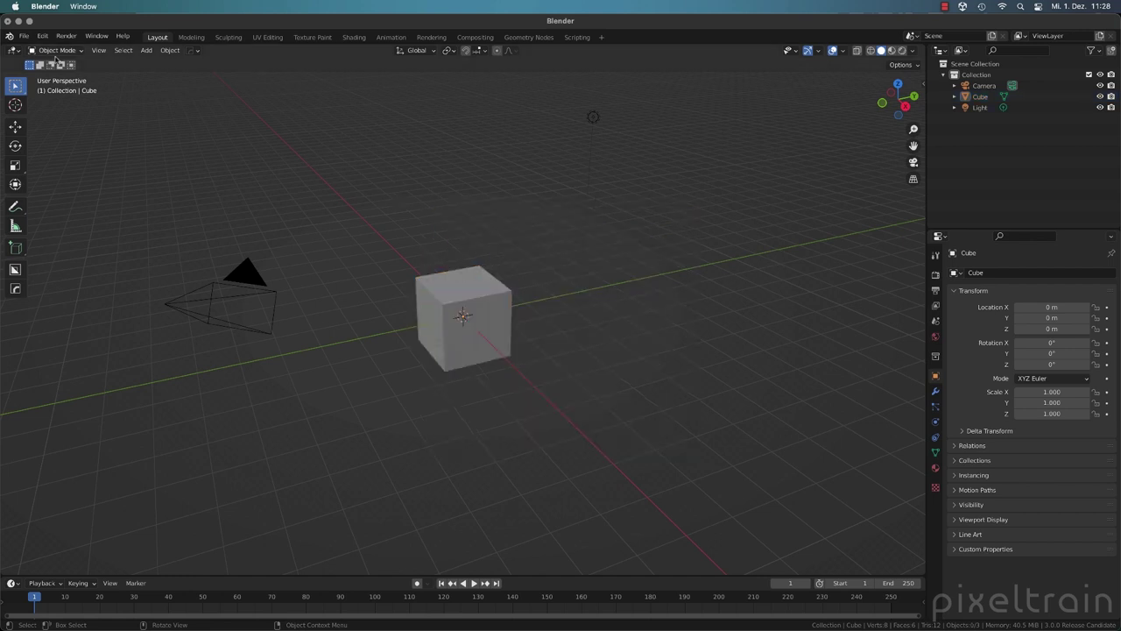
pyautogui.click(24, 36)
pyautogui.moveTo(43, 49)
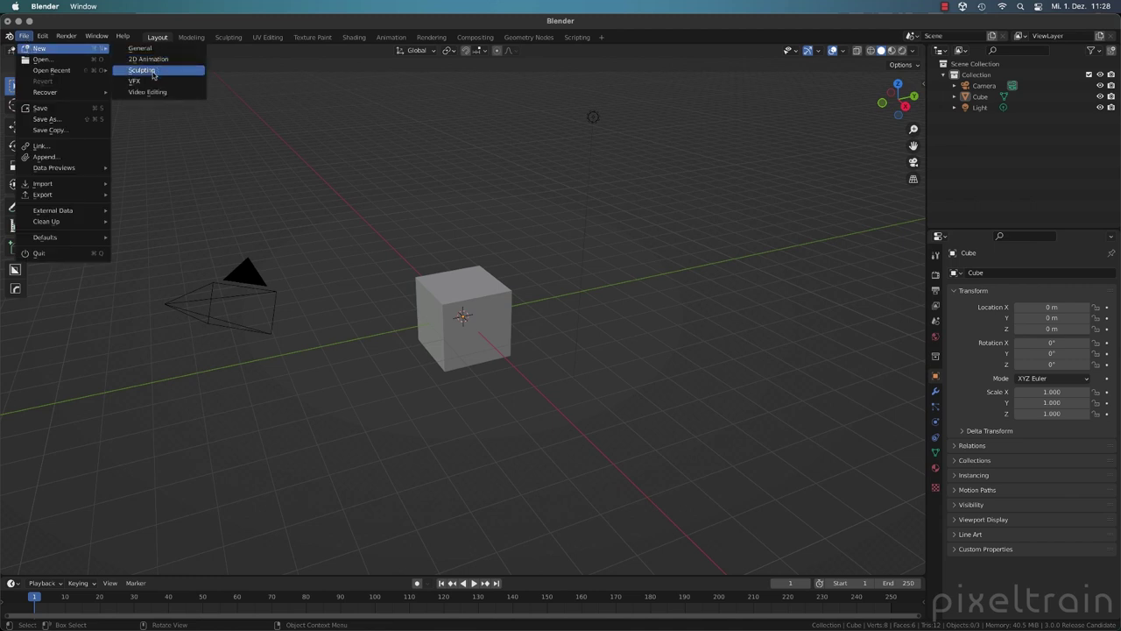
pyautogui.hotkey('ctrl', 'n')
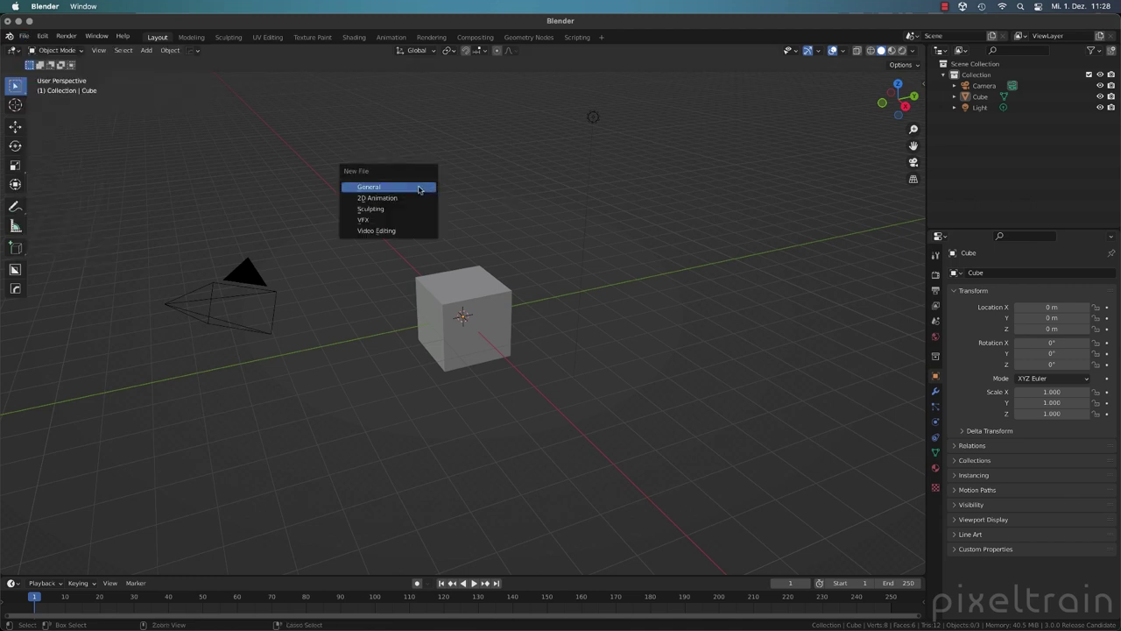
pyautogui.click(404, 233)
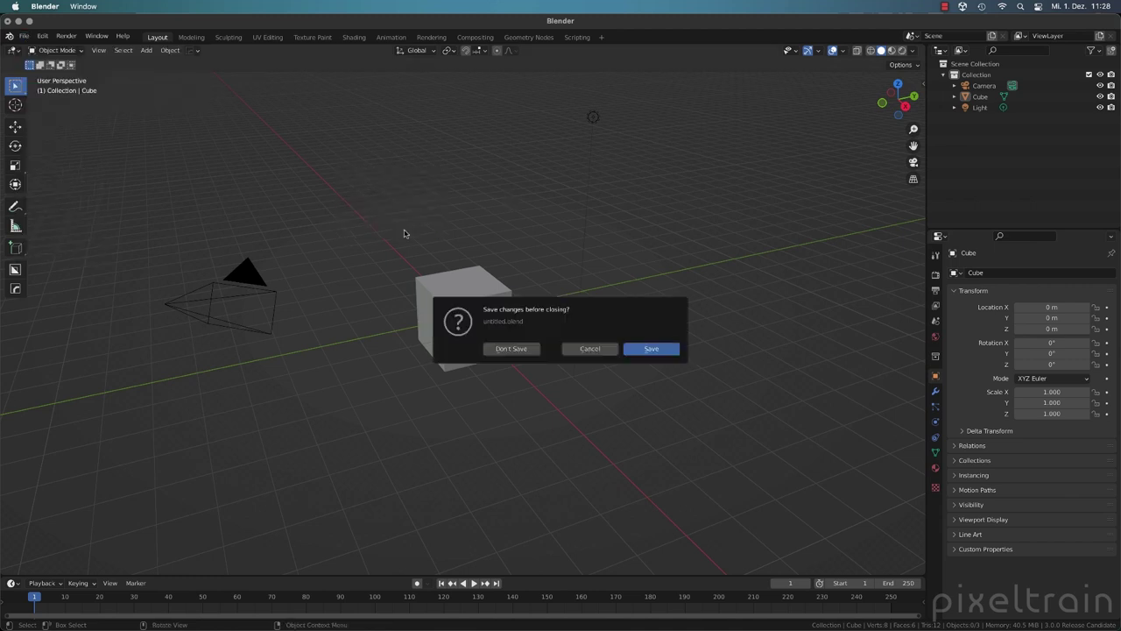
pyautogui.click(525, 350)
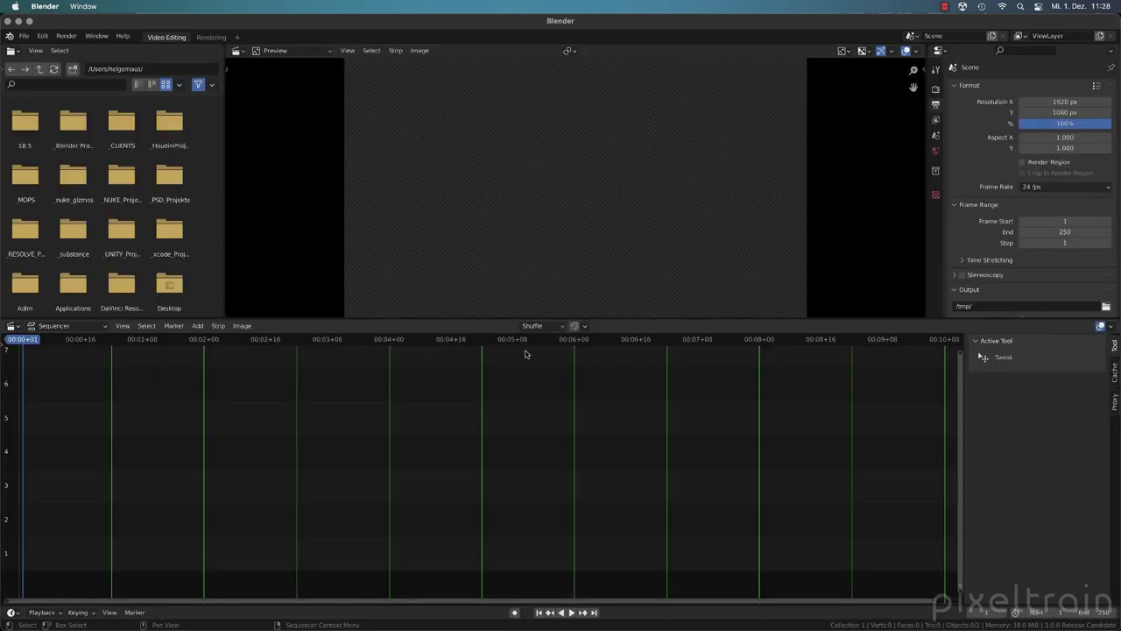
# Enlarge the preview area at the sequencer's expense and scrub the playhead through the empty timeline.
pyautogui.moveTo(646, 319); pyautogui.dragTo(656, 397)
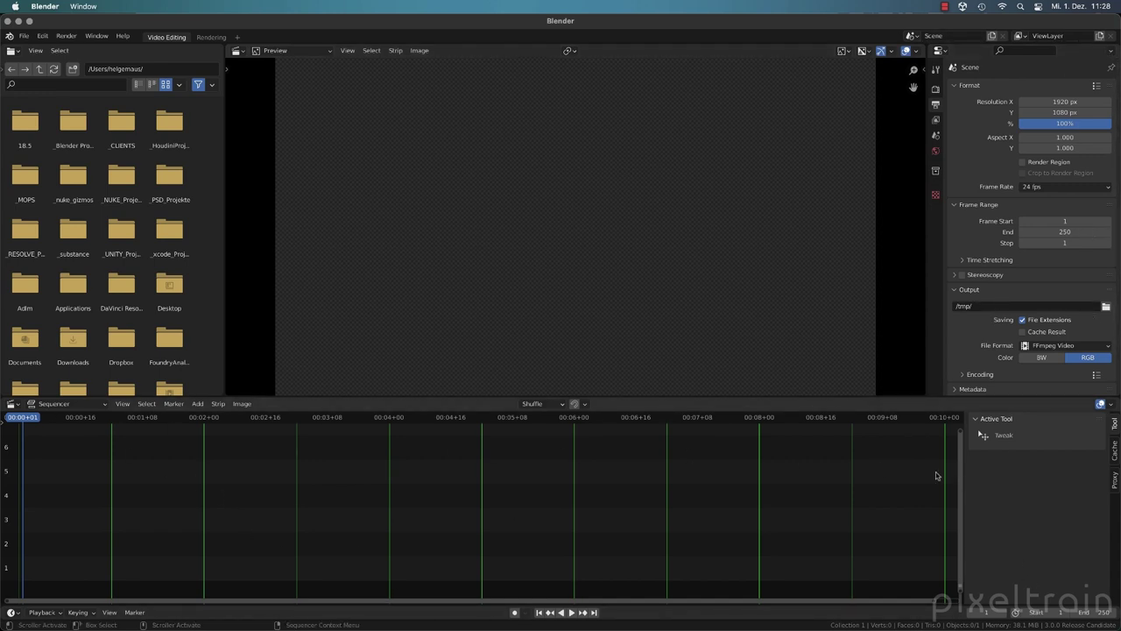
pyautogui.moveTo(170, 419); pyautogui.dragTo(463, 436)
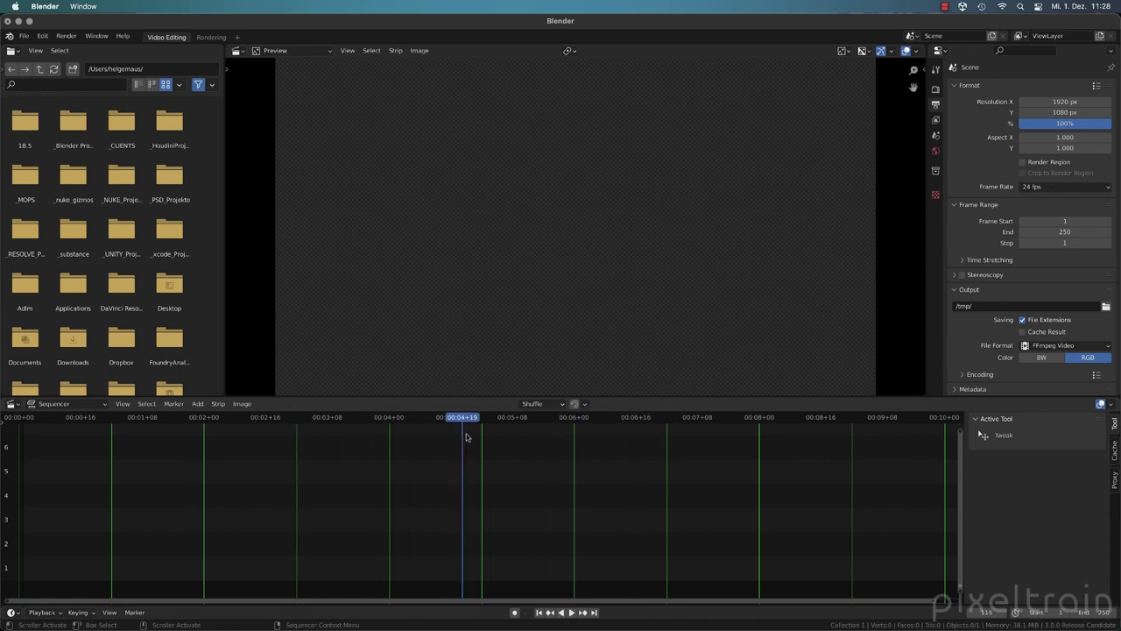
pyautogui.press('Escape')
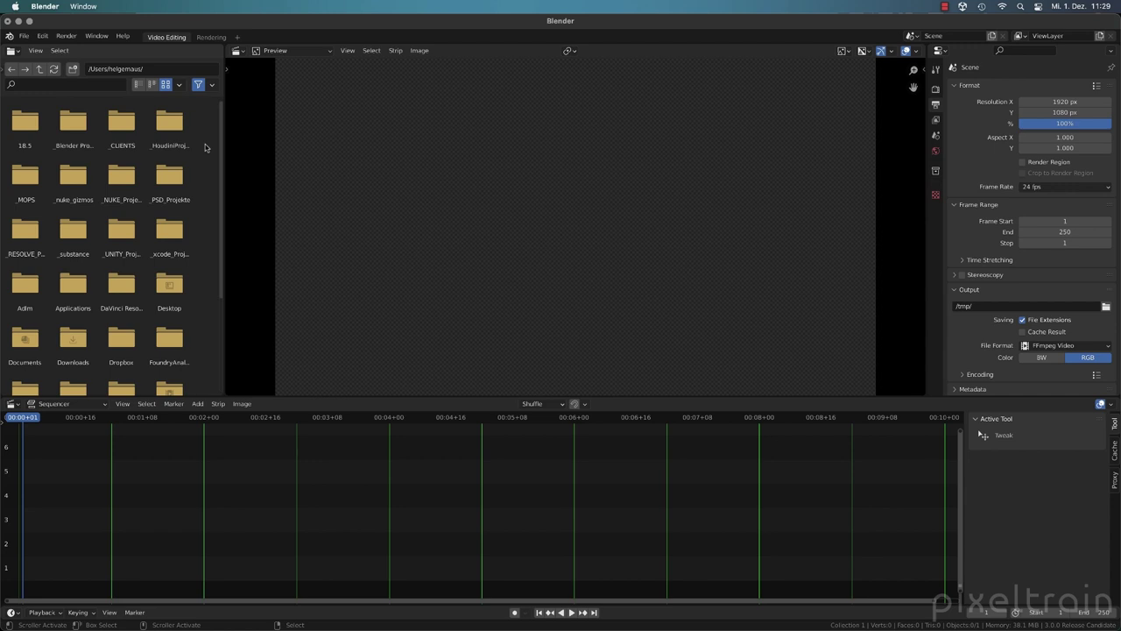
# Maximise the file browser, open Desktop/Trainingsdata for Camera-Tracking/footage/Stabilize, and select Stabilize.mov in thumbnail display.
pyautogui.hotkey('ctrl', 'space')
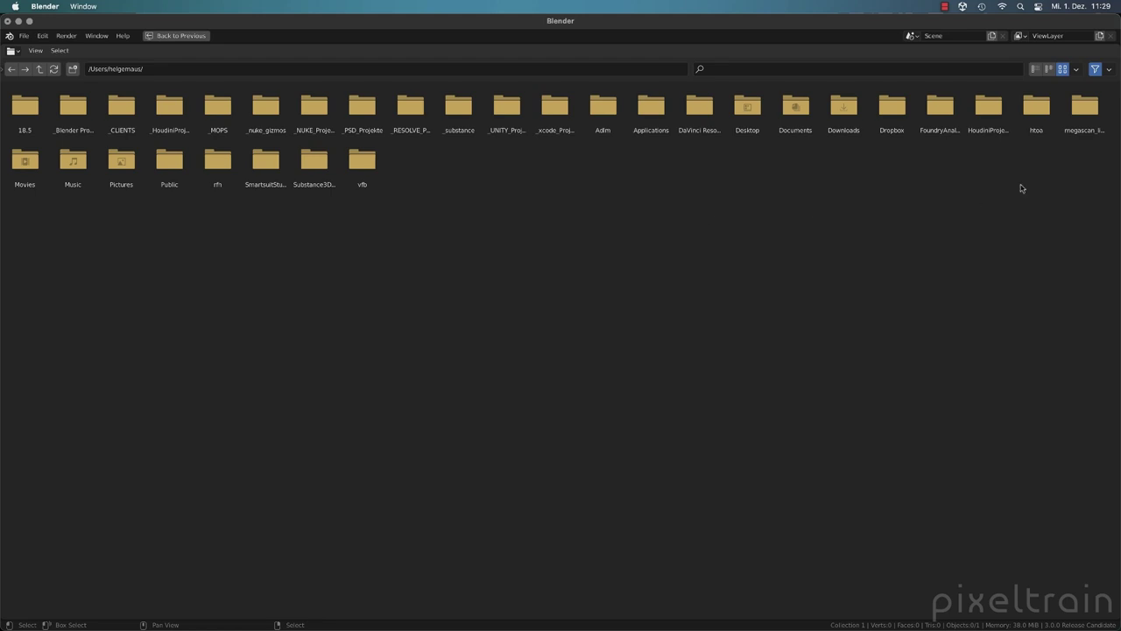
pyautogui.click(1035, 70)
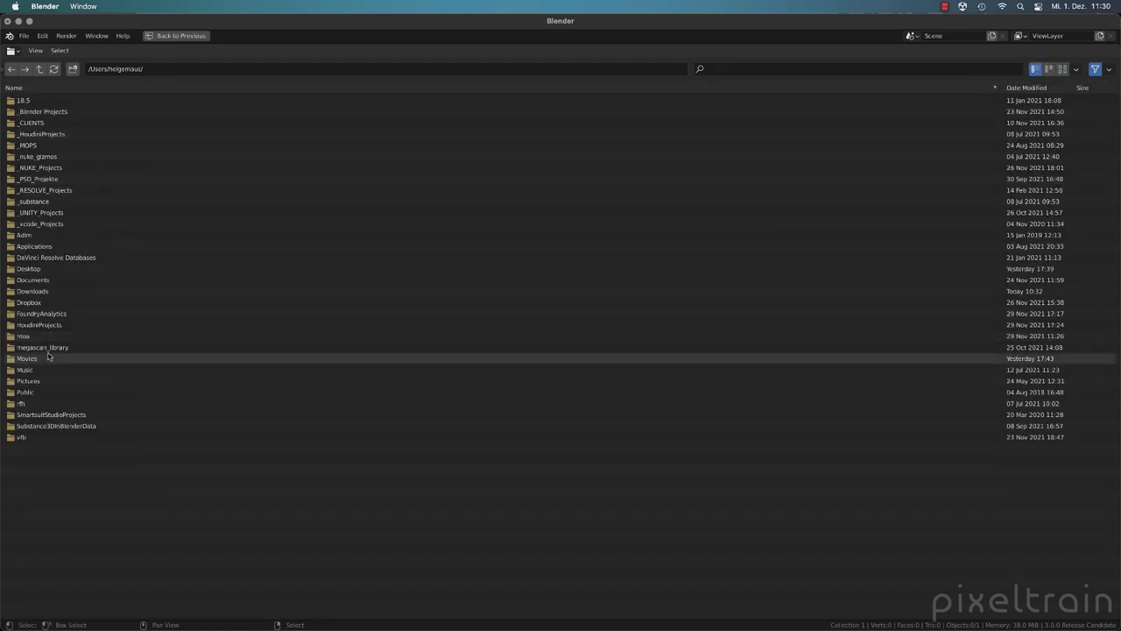
pyautogui.doubleClick(15, 272)
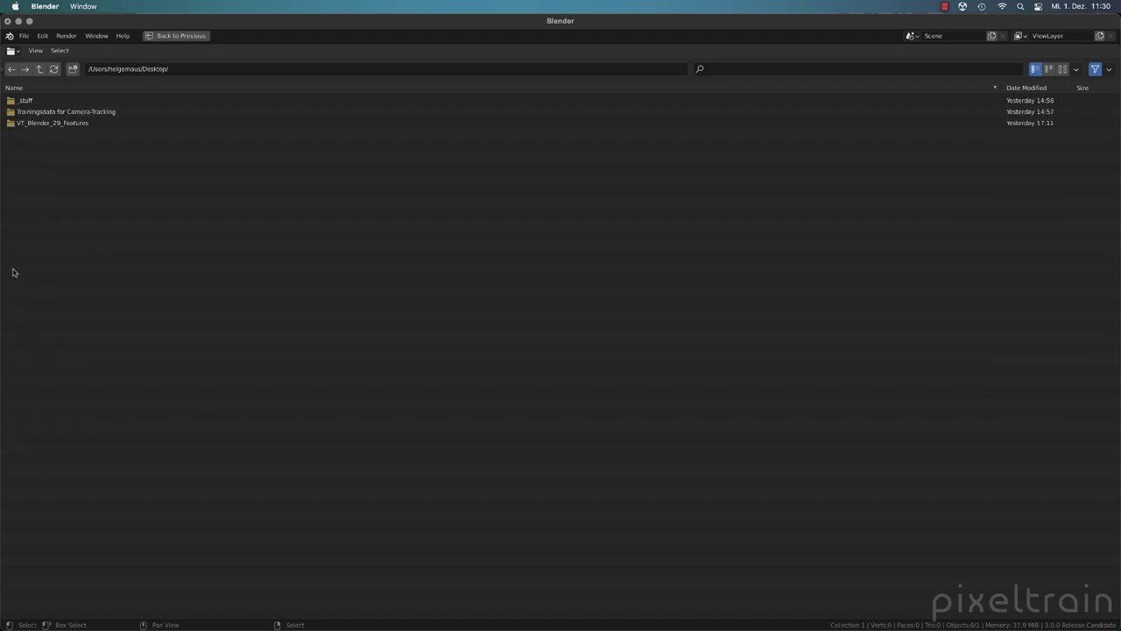
pyautogui.doubleClick(10, 112)
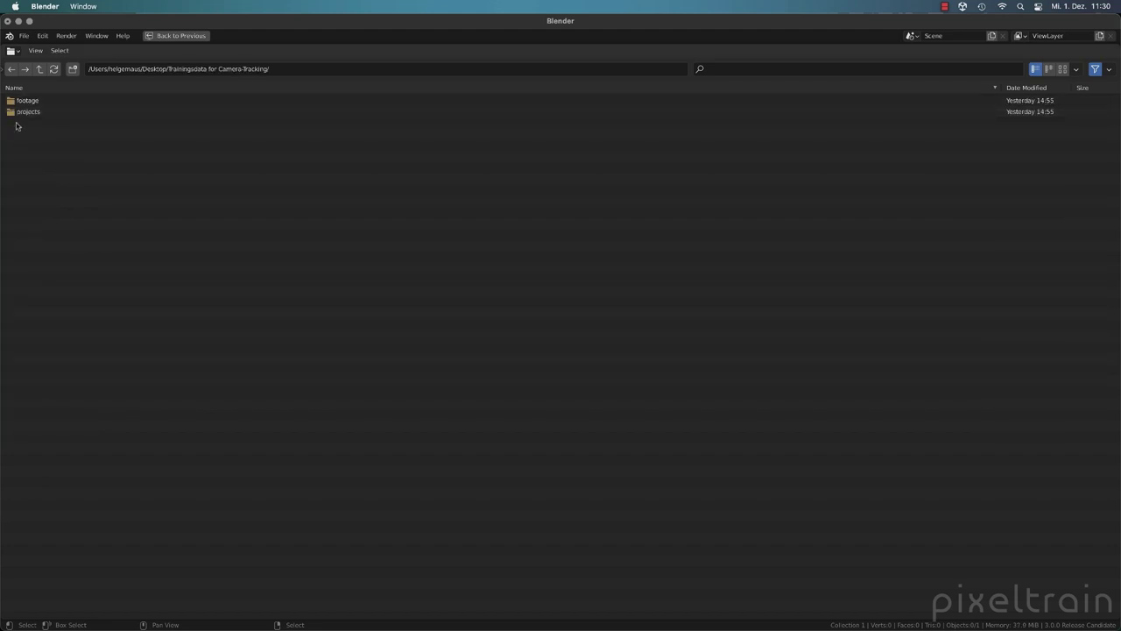
pyautogui.doubleClick(14, 102)
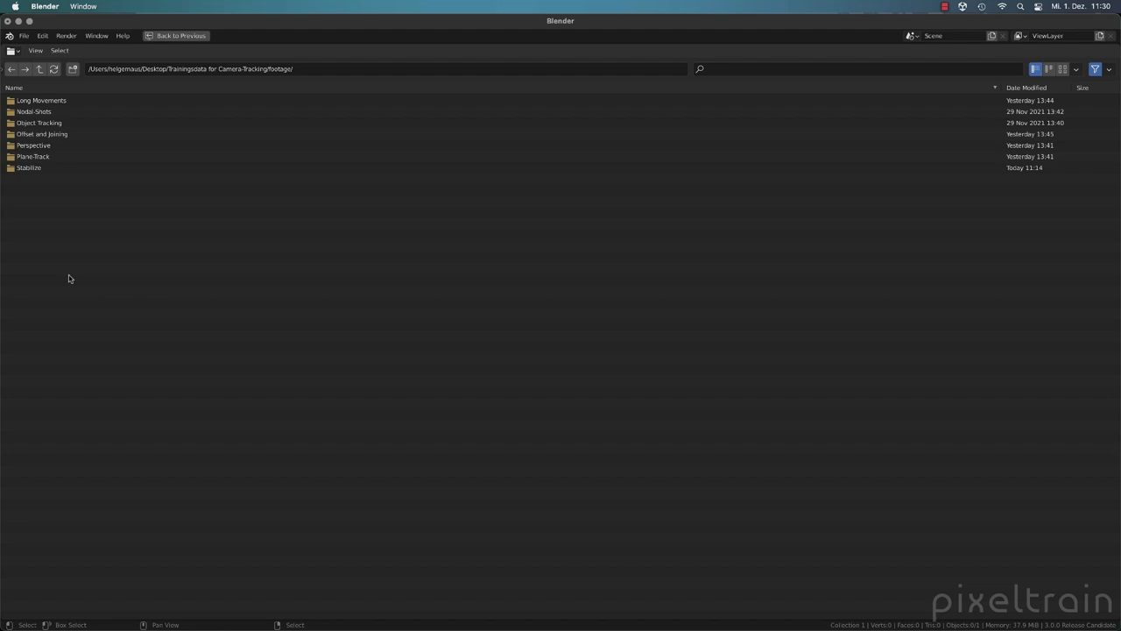
pyautogui.doubleClick(11, 170)
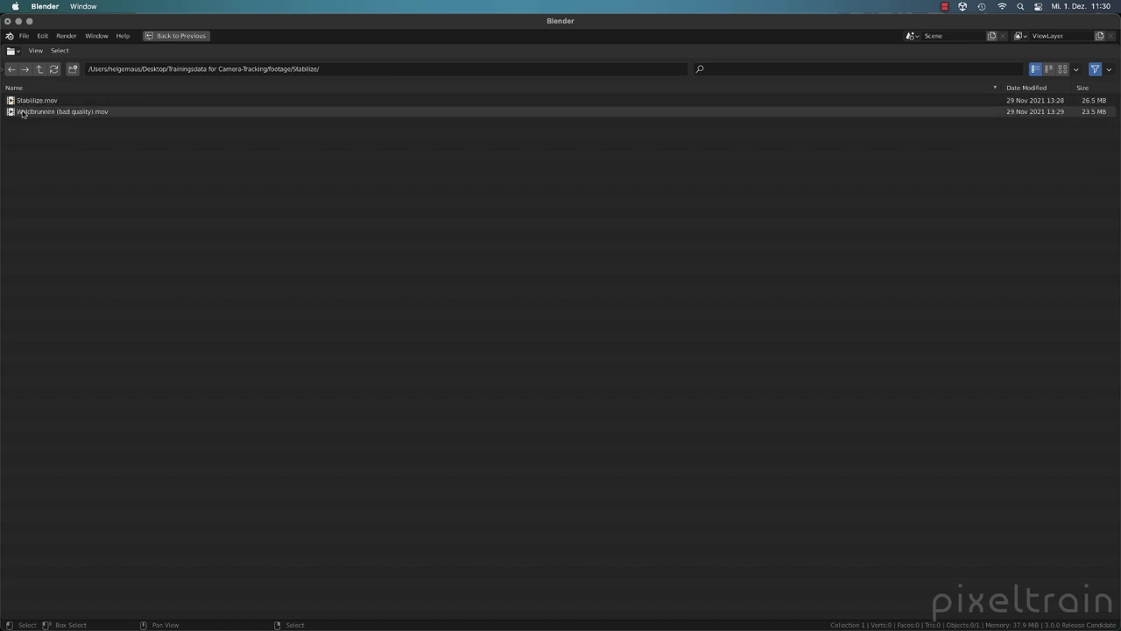
pyautogui.click(1062, 68)
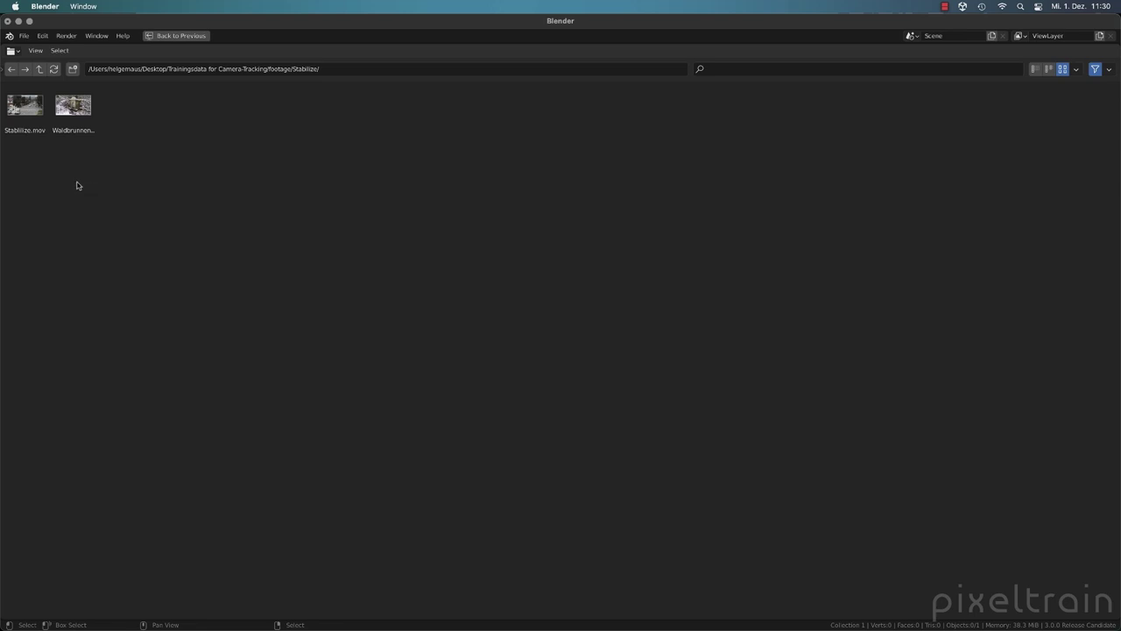
pyautogui.click(33, 107)
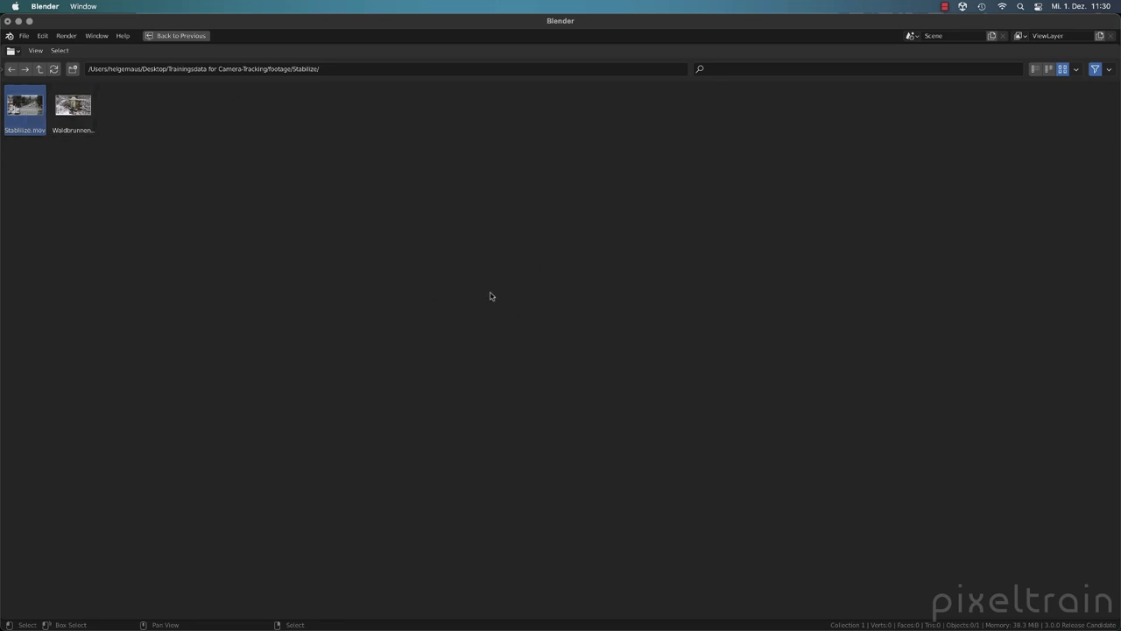
# Show the file browser's folder shortcuts and bookmark the Trainingsdata for Camera-Tracking folder.
pyautogui.press('t')
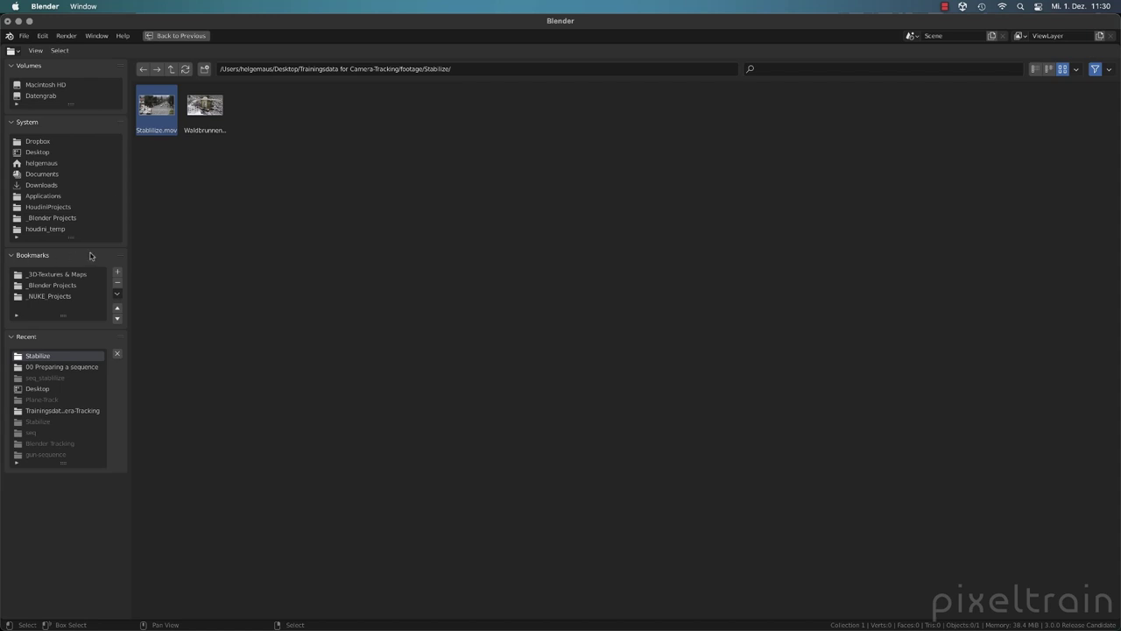
pyautogui.click(171, 70)
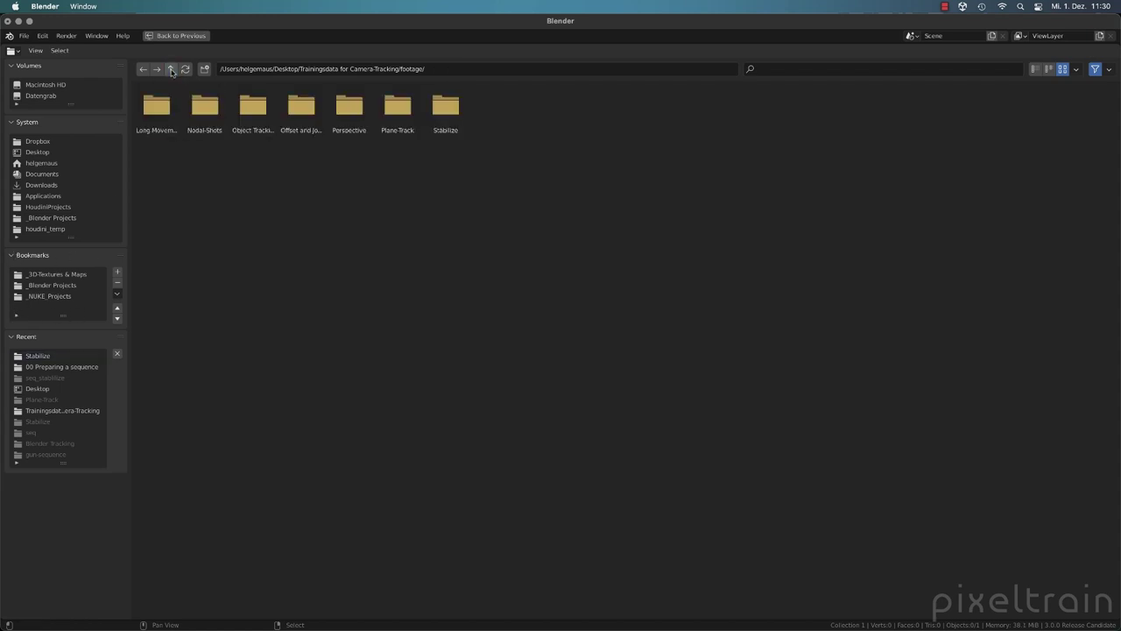
pyautogui.click(172, 70)
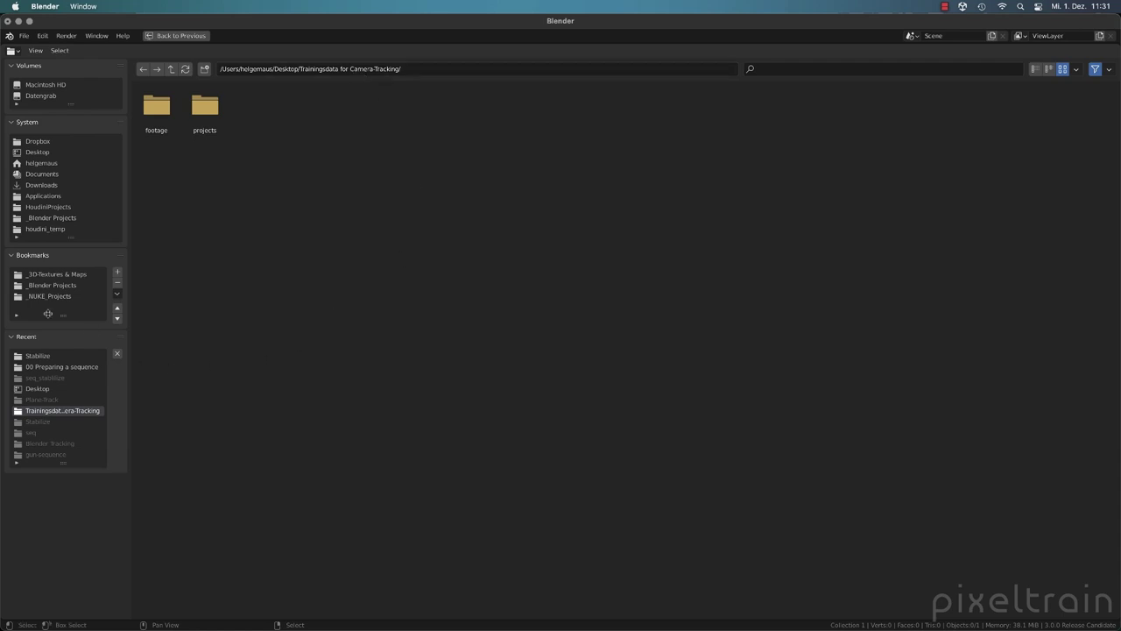
pyautogui.click(117, 274)
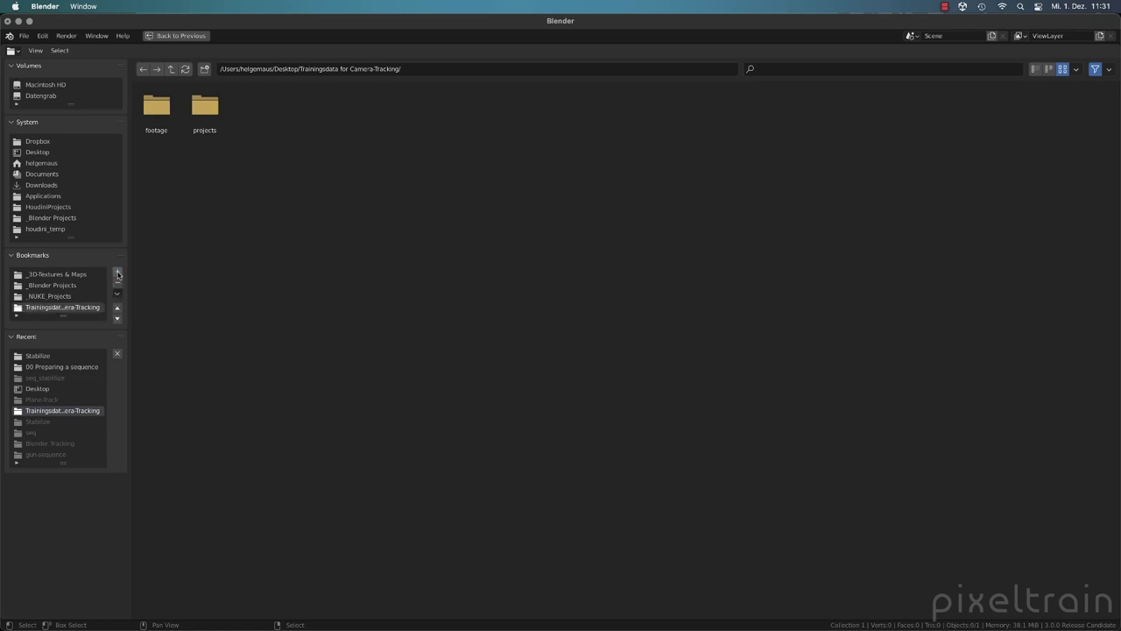
# Return to the footage/Stabilize folder by way of the new Trainingsdata for Camera-Tracking bookmark.
pyautogui.click(48, 298)
pyautogui.click(53, 308)
pyautogui.click(165, 110)
pyautogui.doubleClick(166, 111)
pyautogui.click(435, 109)
pyautogui.doubleClick(435, 108)
# Restore the full editing layout and add Stabilize.mov as a strip at the start of the sequencer timeline.
pyautogui.click(156, 107)
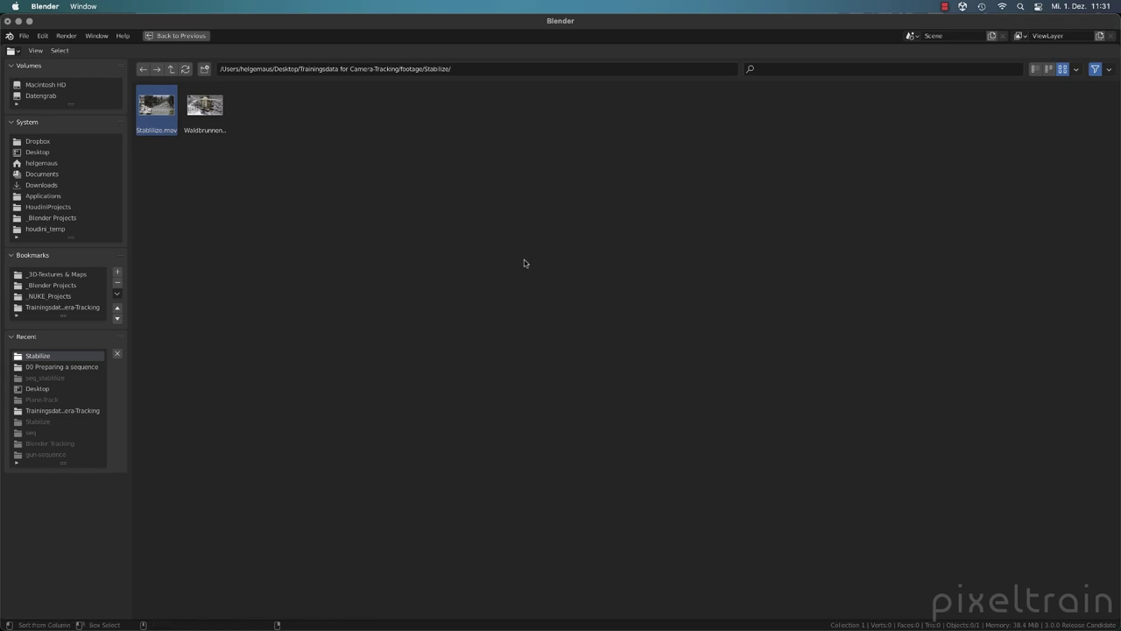
pyautogui.hotkey('ctrl', 'space')
pyautogui.moveTo(160, 133); pyautogui.dragTo(317, 526)
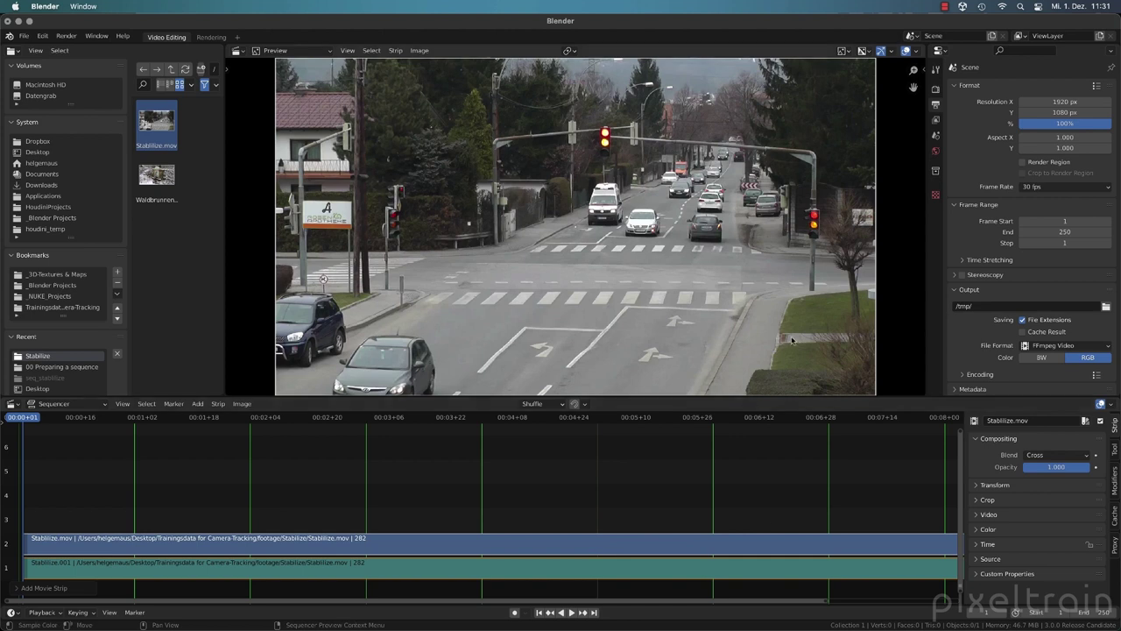
# Check the editor types of the two video areas and switch the lower one to the Preview view type.
pyautogui.click(238, 51)
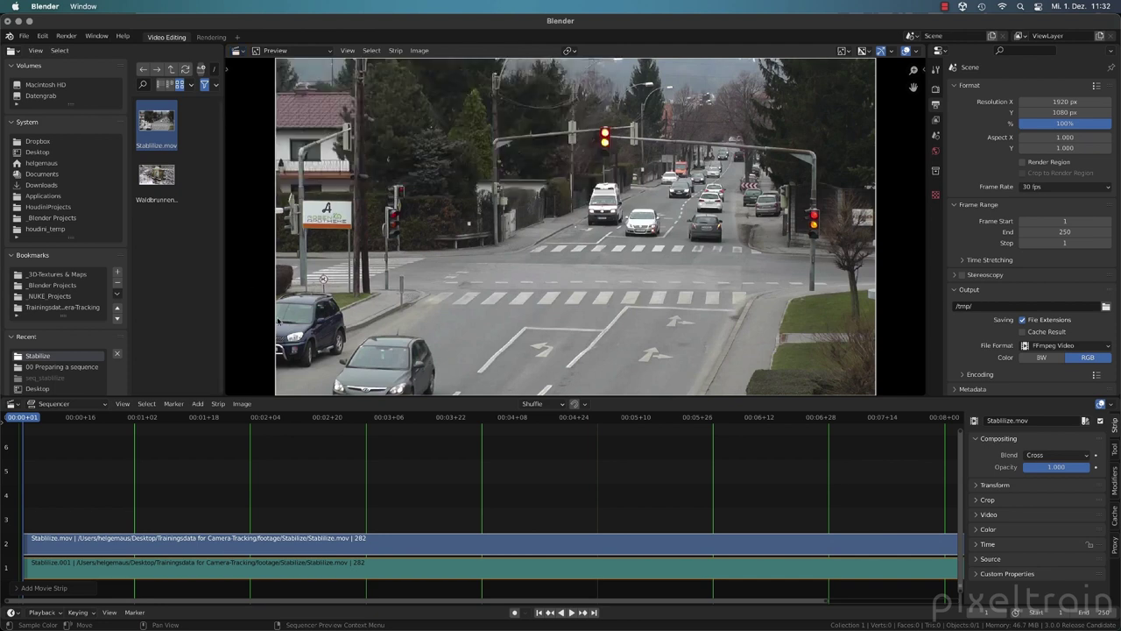
pyautogui.click(11, 402)
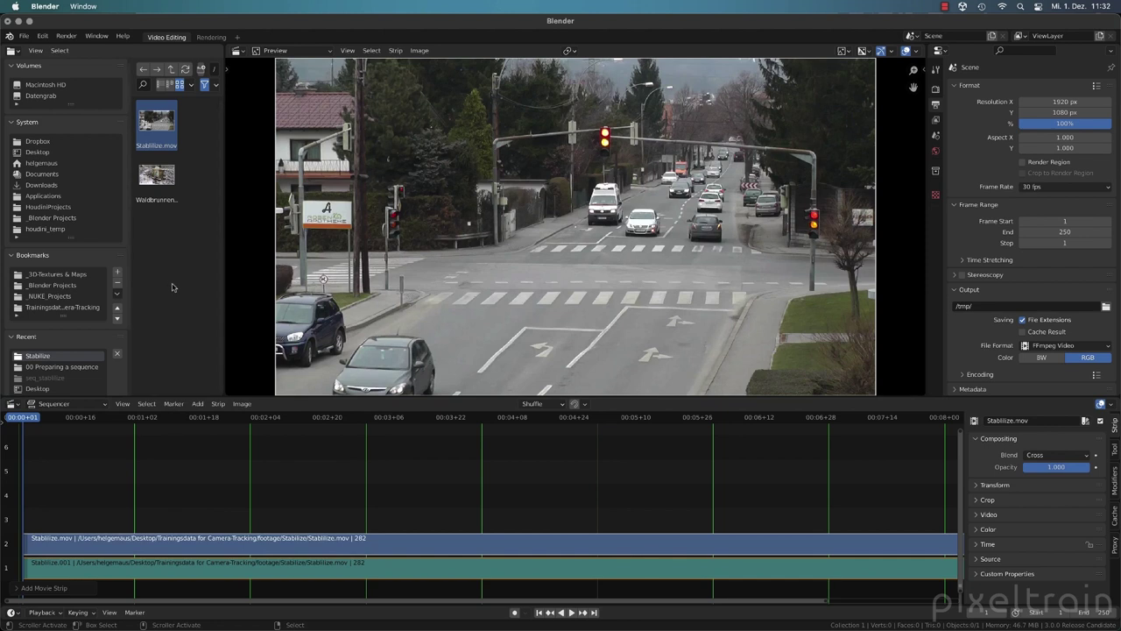
pyautogui.click(315, 53)
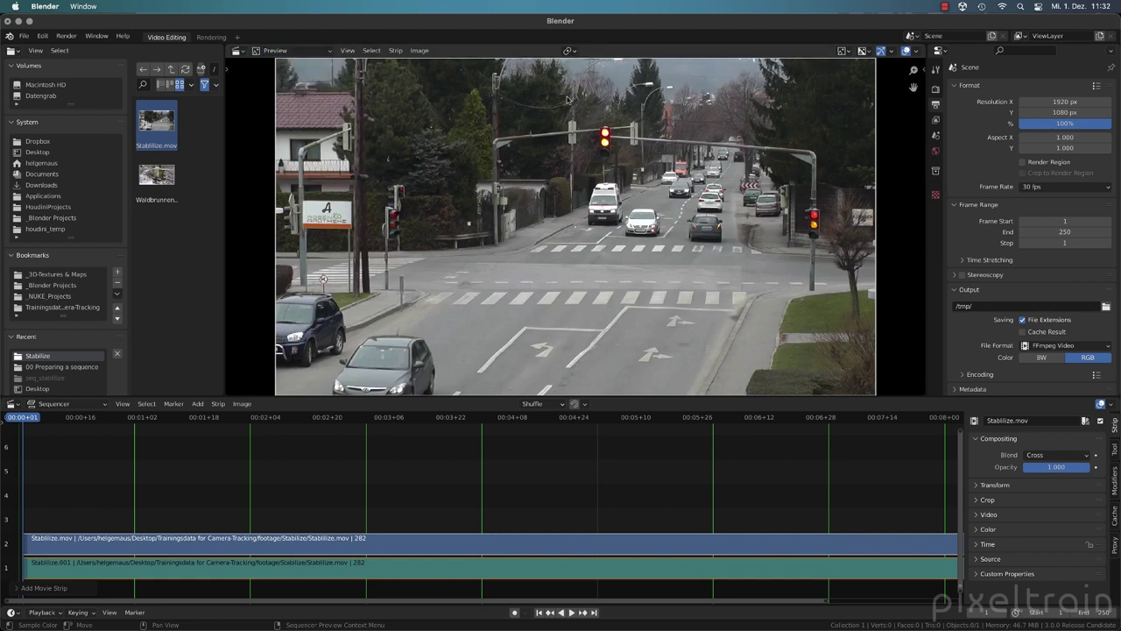
pyautogui.click(55, 404)
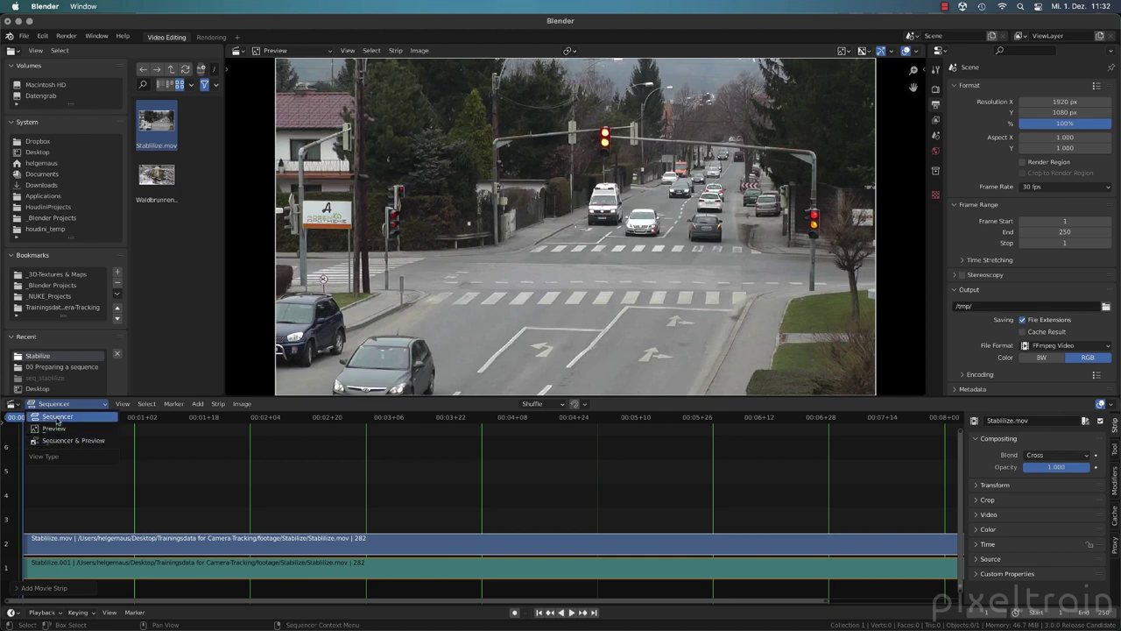
pyautogui.click(54, 429)
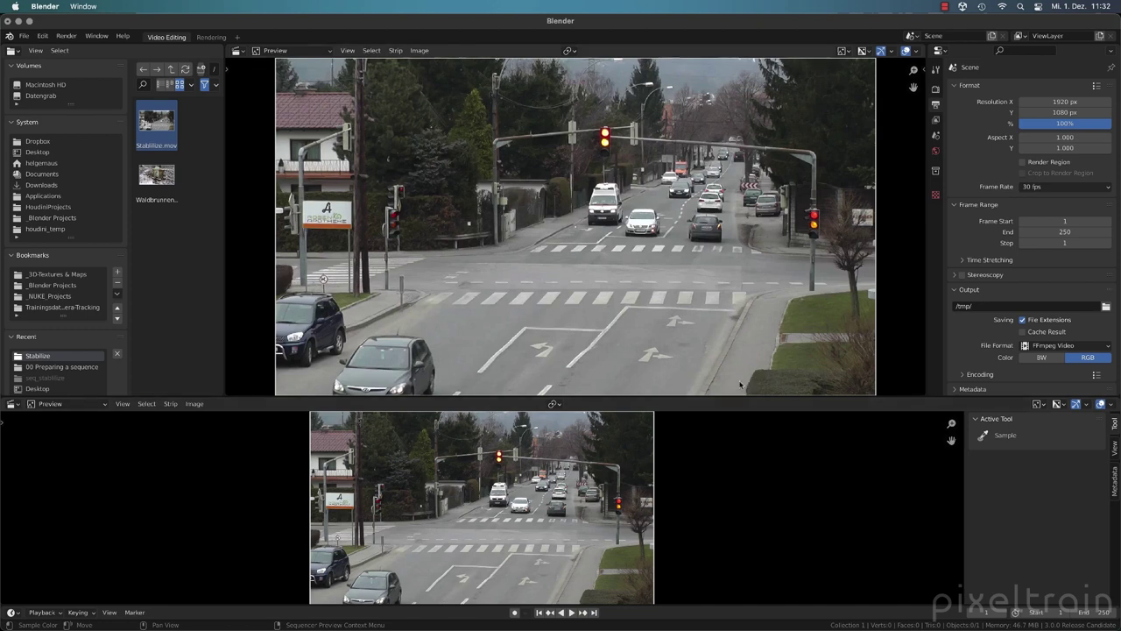
# Enlarge the lower editor area and switch it to the combined Sequencer & Preview view type.
pyautogui.moveTo(746, 398); pyautogui.dragTo(746, 184)
pyautogui.click(50, 190)
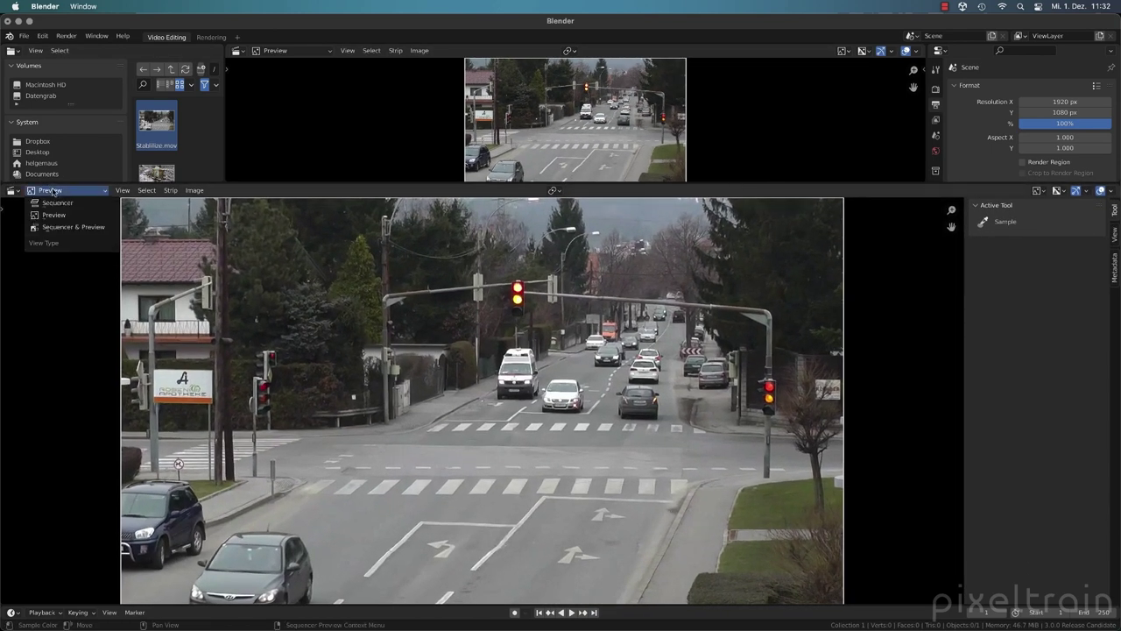
pyautogui.click(73, 227)
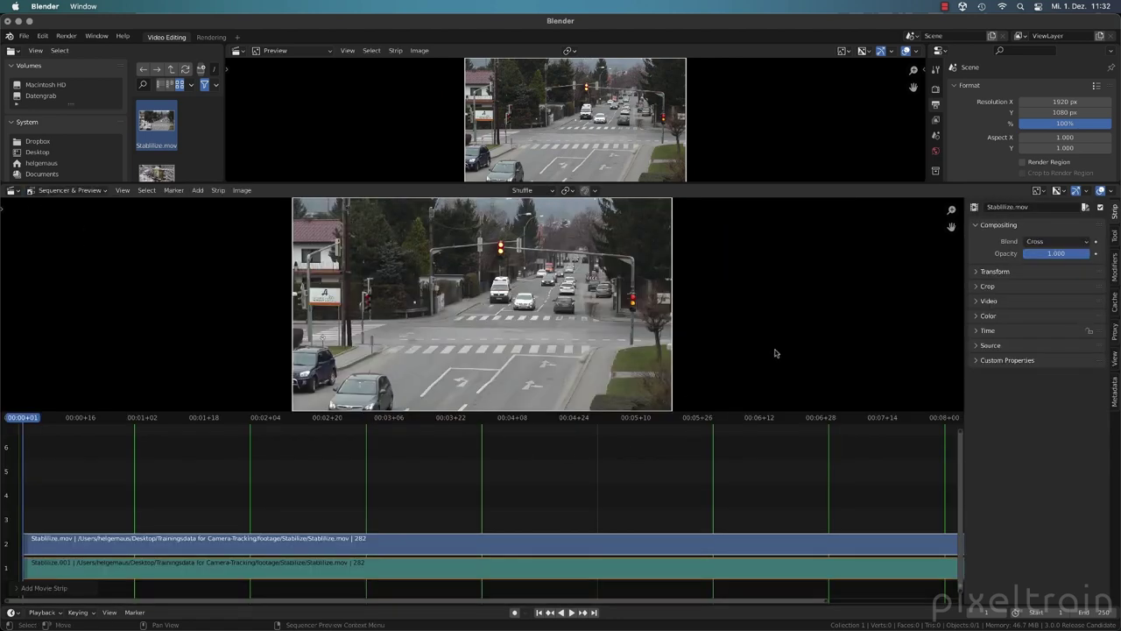
# Toggle the sequencer sidebar and look through its tool, modifier, cache, proxy, view and metadata settings.
pyautogui.press('n')
pyautogui.press('n')
pyautogui.press('n')
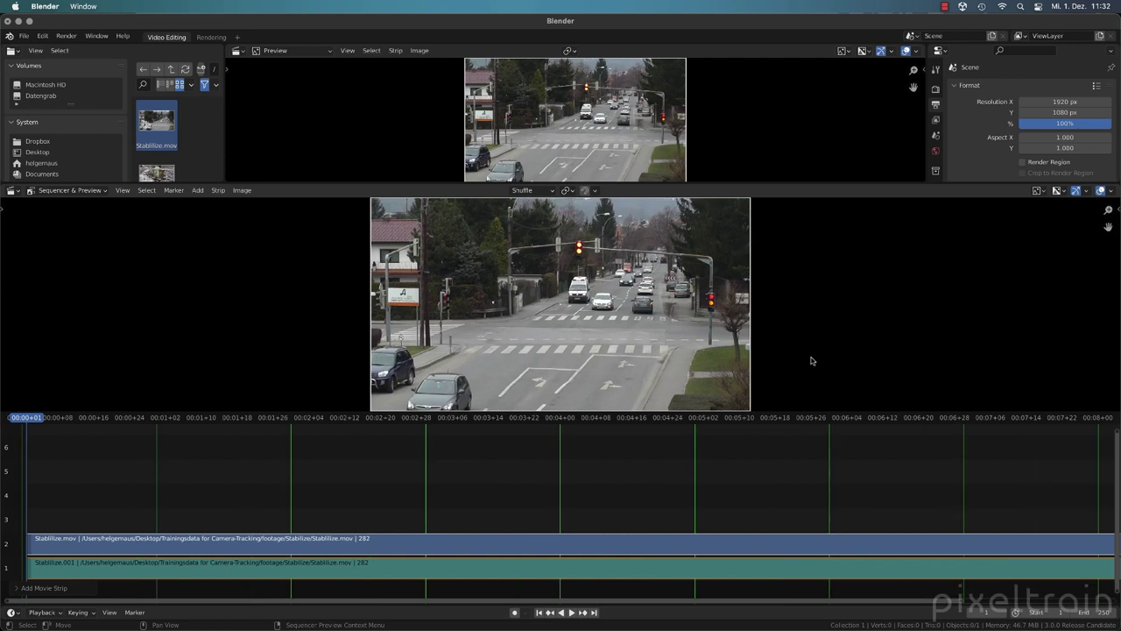
pyautogui.press('n')
pyautogui.click(1115, 237)
pyautogui.click(1114, 268)
pyautogui.click(1117, 307)
pyautogui.click(1116, 333)
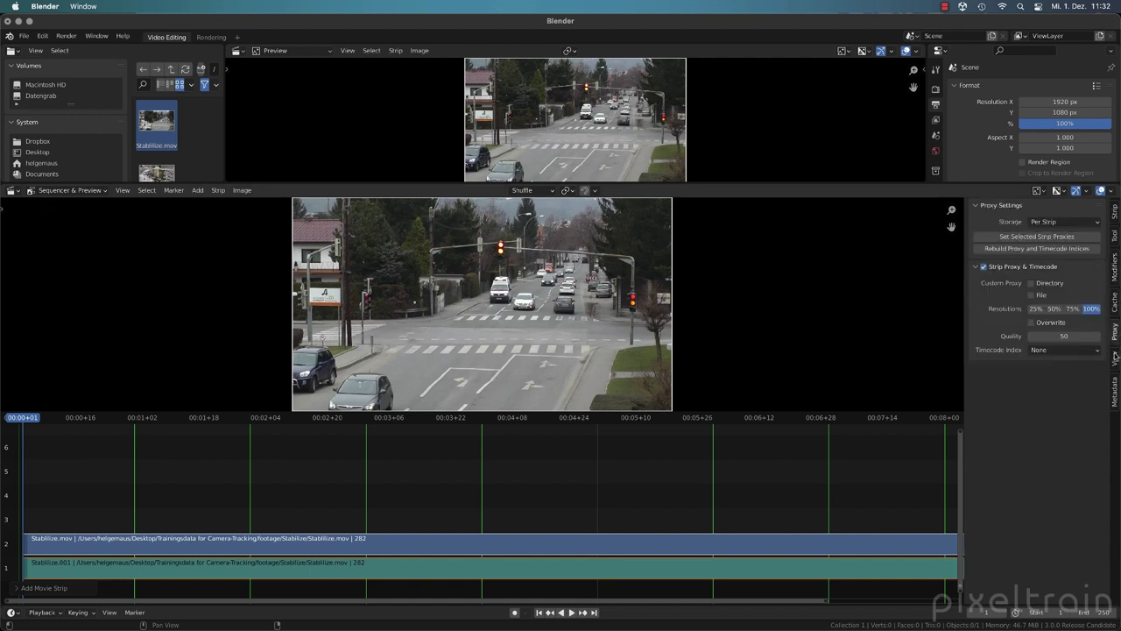
pyautogui.click(1115, 359)
pyautogui.click(1115, 391)
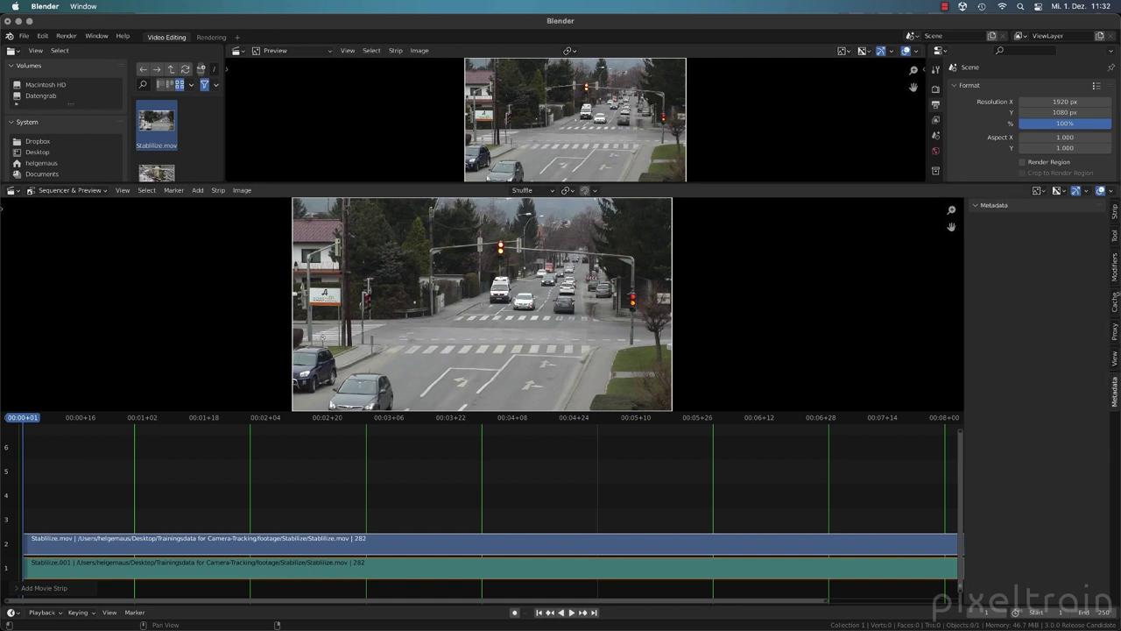
# Examine the Stabilize.mov strip's Time, Color, Video and Crop properties, collapsing each section again.
pyautogui.click(1115, 219)
pyautogui.click(986, 330)
pyautogui.click(985, 316)
pyautogui.click(986, 300)
pyautogui.click(987, 286)
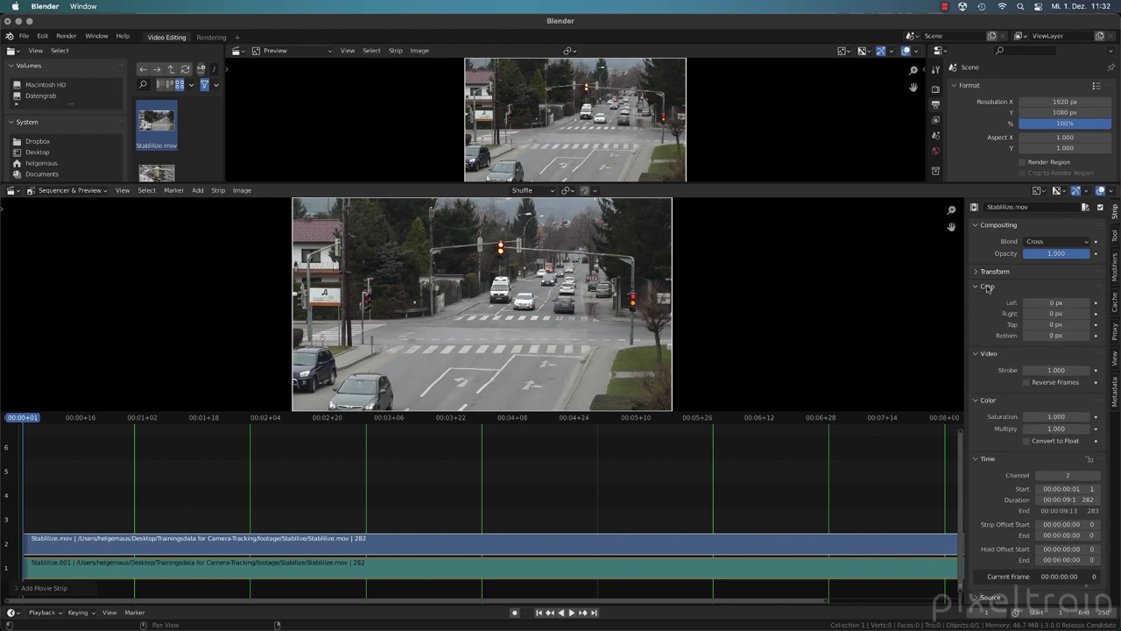
pyautogui.click(988, 287)
pyautogui.click(987, 301)
pyautogui.click(987, 315)
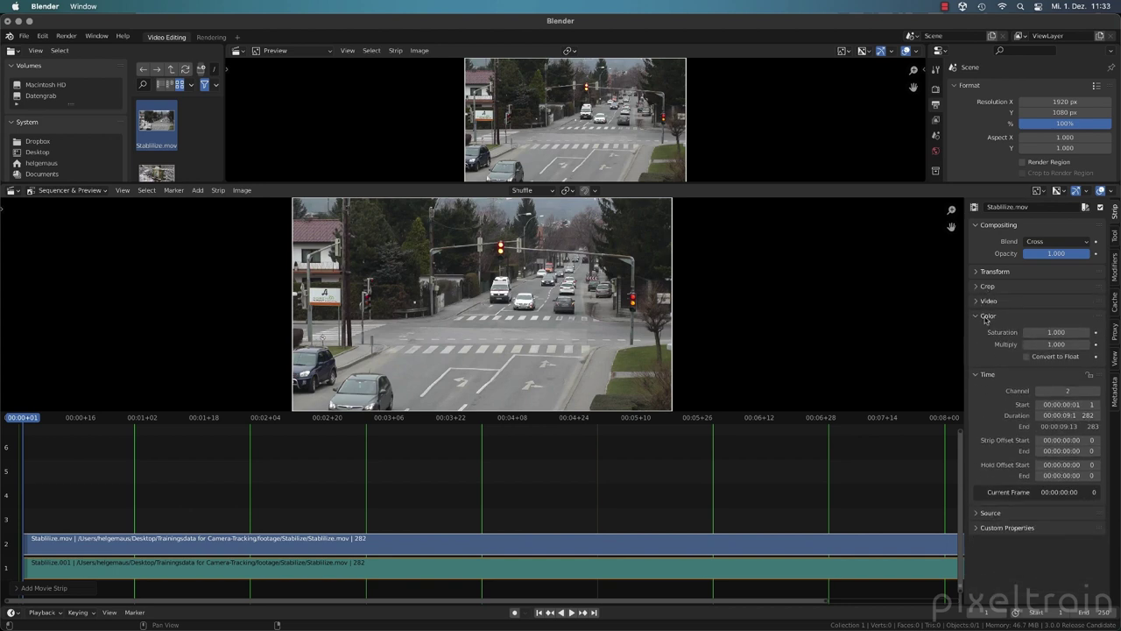
pyautogui.click(988, 330)
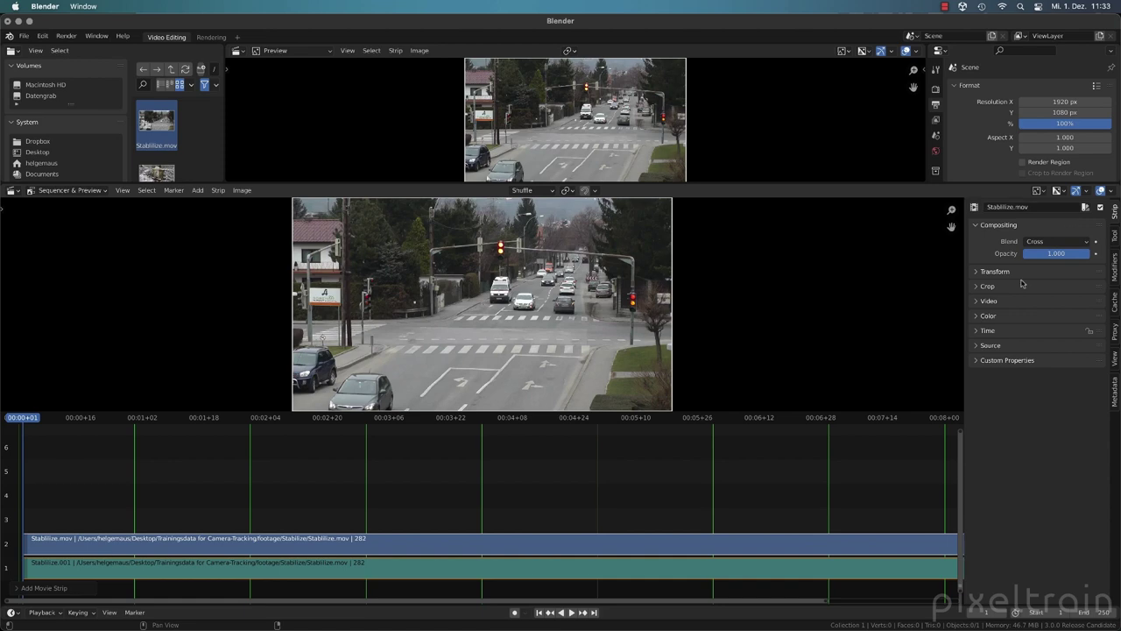
# Return the lower area to the Sequencer view beneath a taller Preview, and extend the Preview over the file browser area.
pyautogui.click(70, 190)
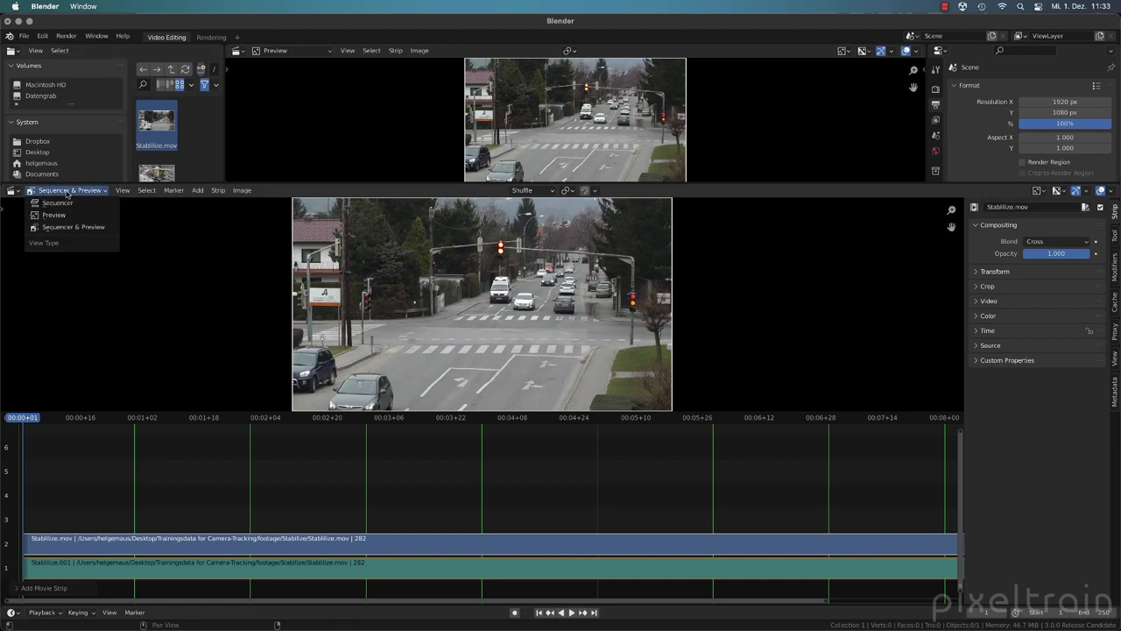
pyautogui.click(70, 203)
pyautogui.moveTo(699, 187); pyautogui.dragTo(708, 413)
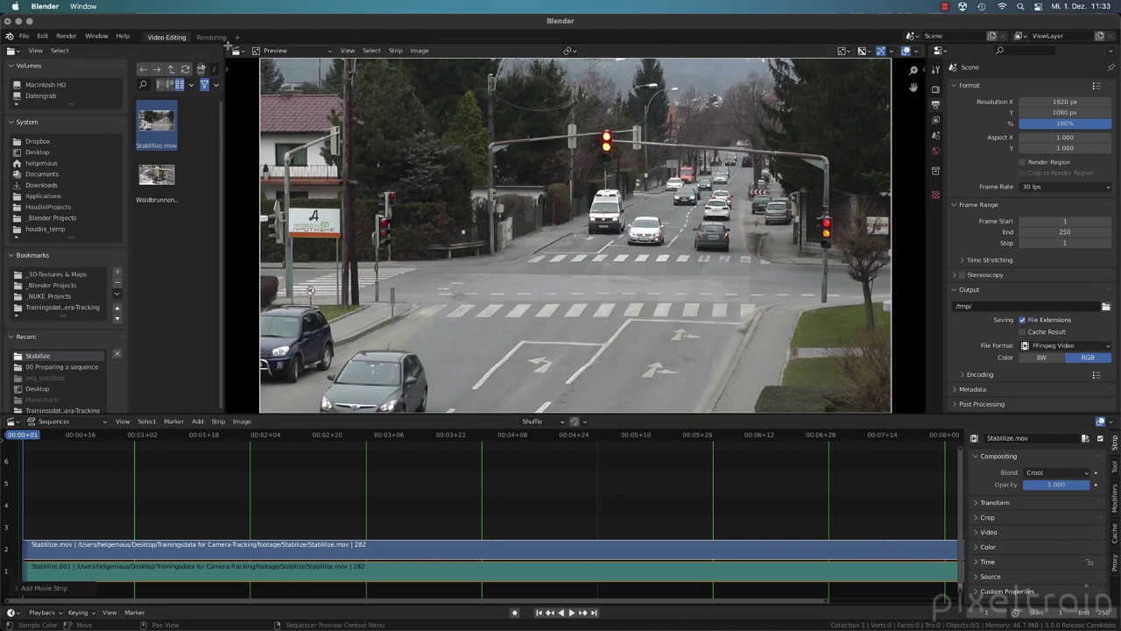
pyautogui.moveTo(227, 46); pyautogui.dragTo(158, 207)
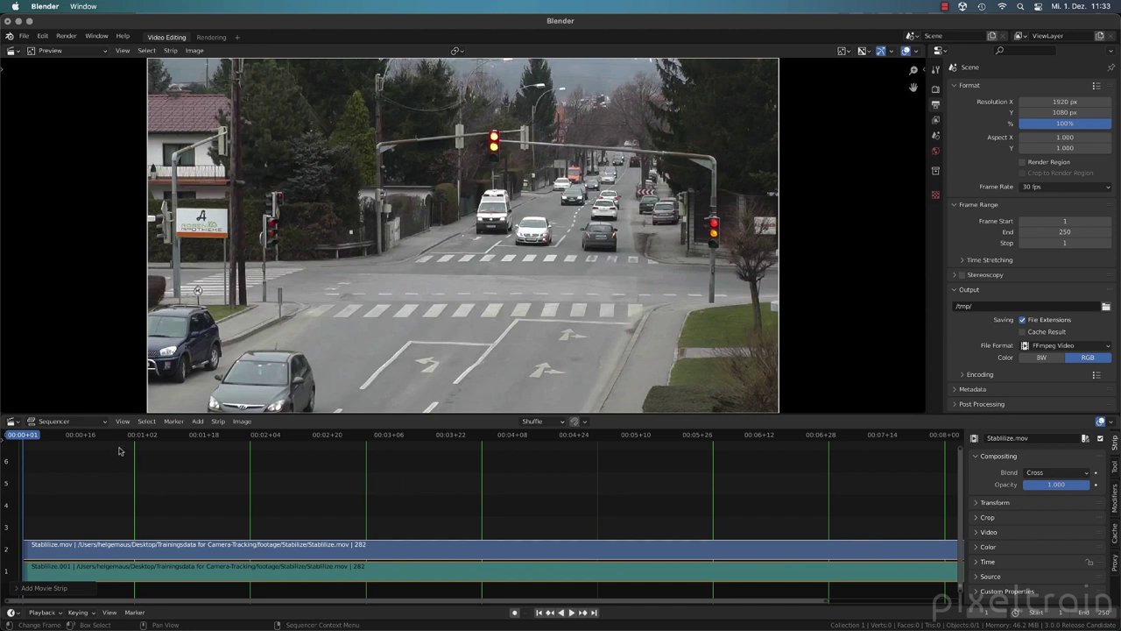
pyautogui.click(197, 422)
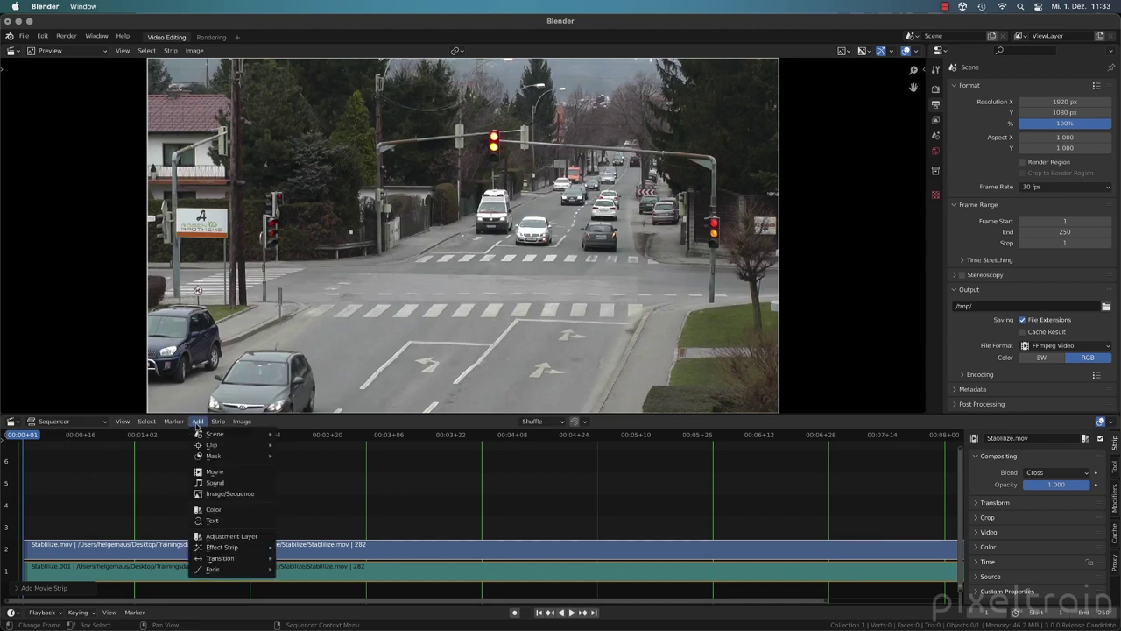
pyautogui.hotkey('shift', 'a')
pyautogui.moveTo(382, 491)
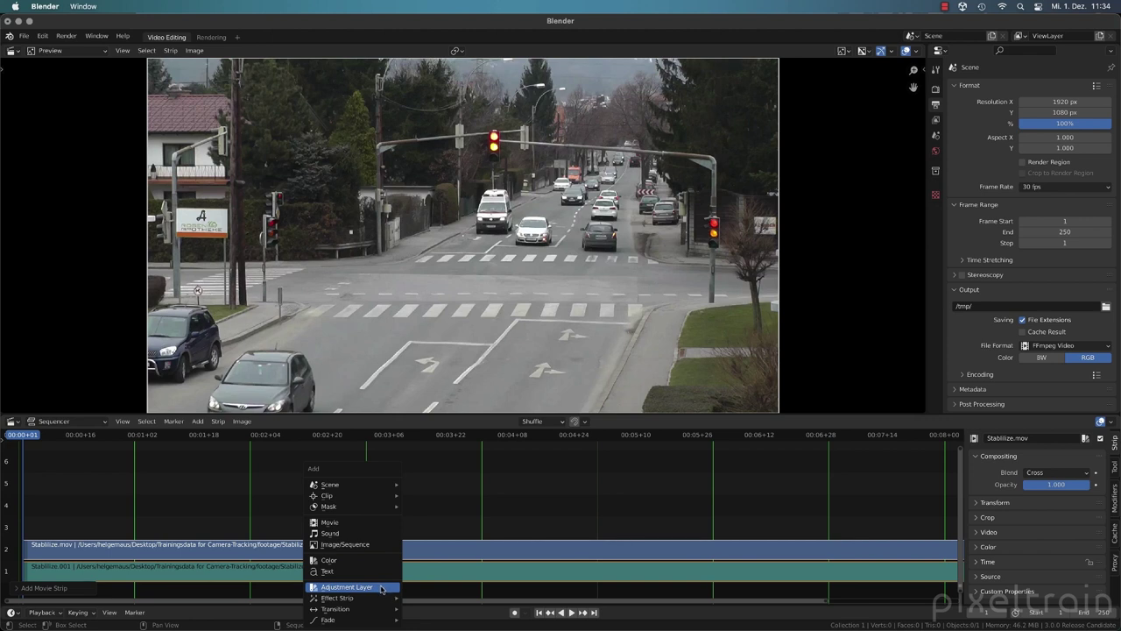
pyautogui.press('Escape')
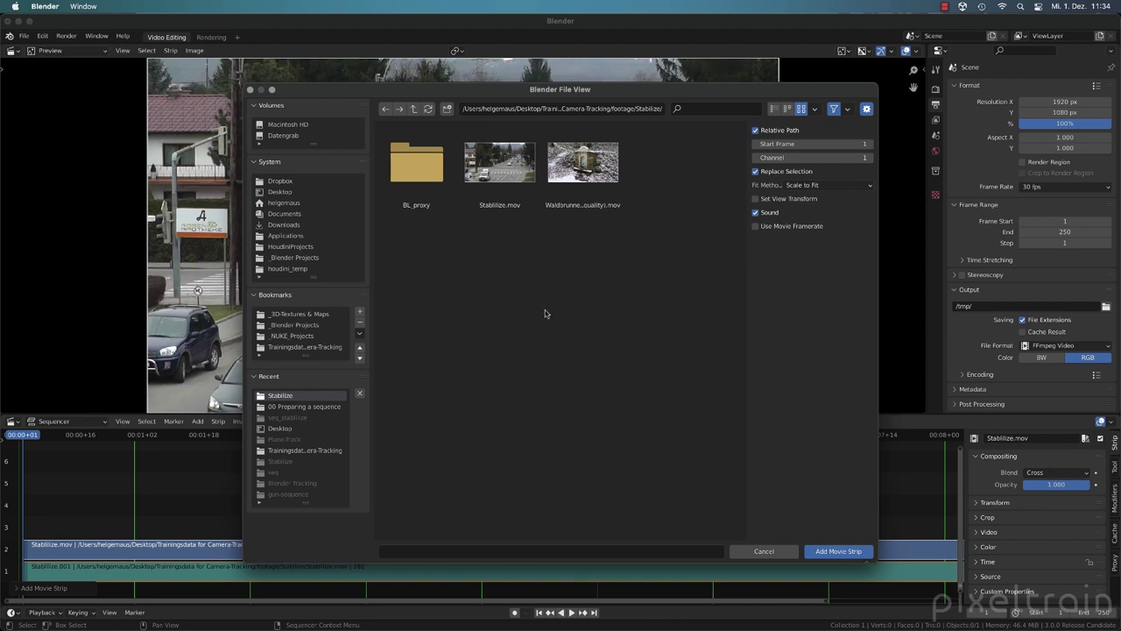
pyautogui.click(602, 180)
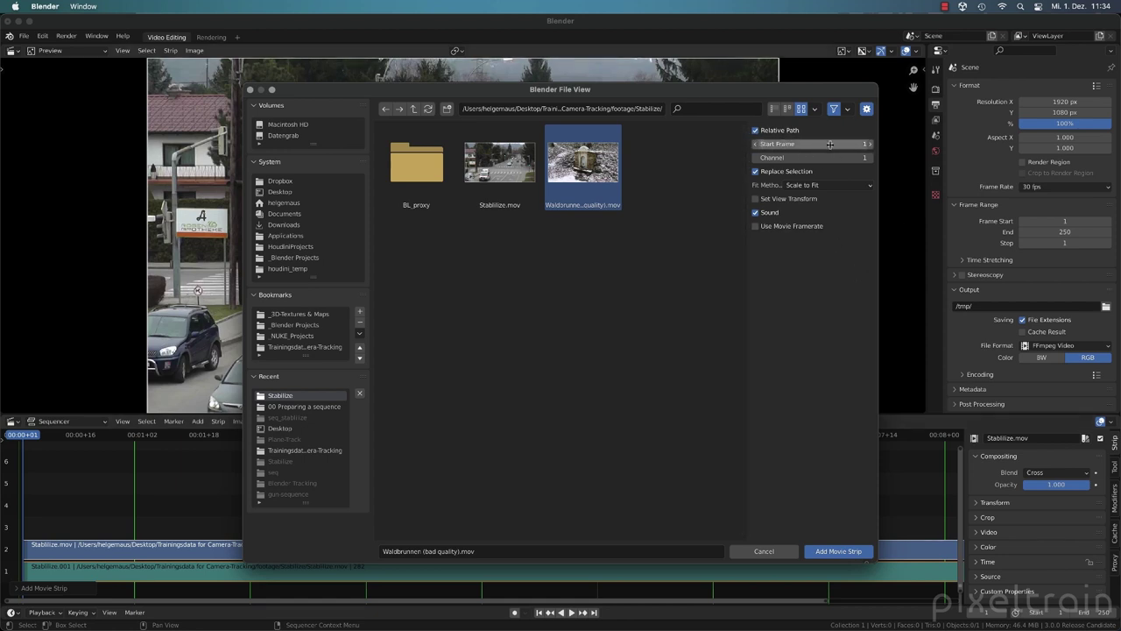
pyautogui.click(765, 551)
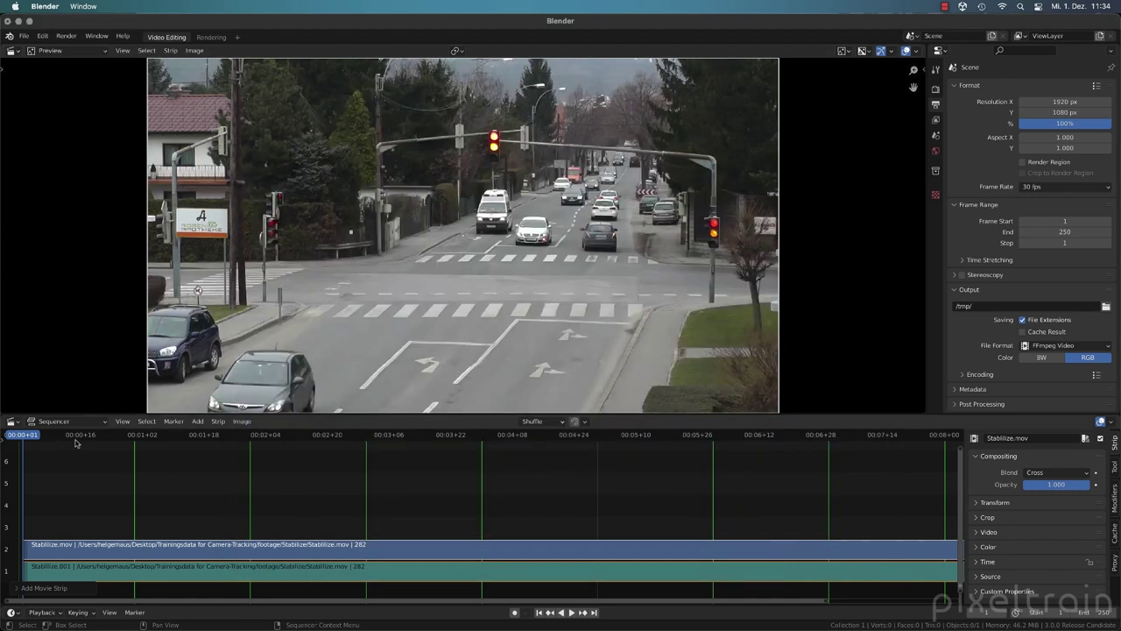
# Add Waldbrunnen (bad quality).mov as a movie strip starting at 00:03+00, frame 90.
pyautogui.click(75, 438)
pyautogui.press('space')
pyautogui.moveTo(76, 438); pyautogui.dragTo(365, 458)
pyautogui.press('space')
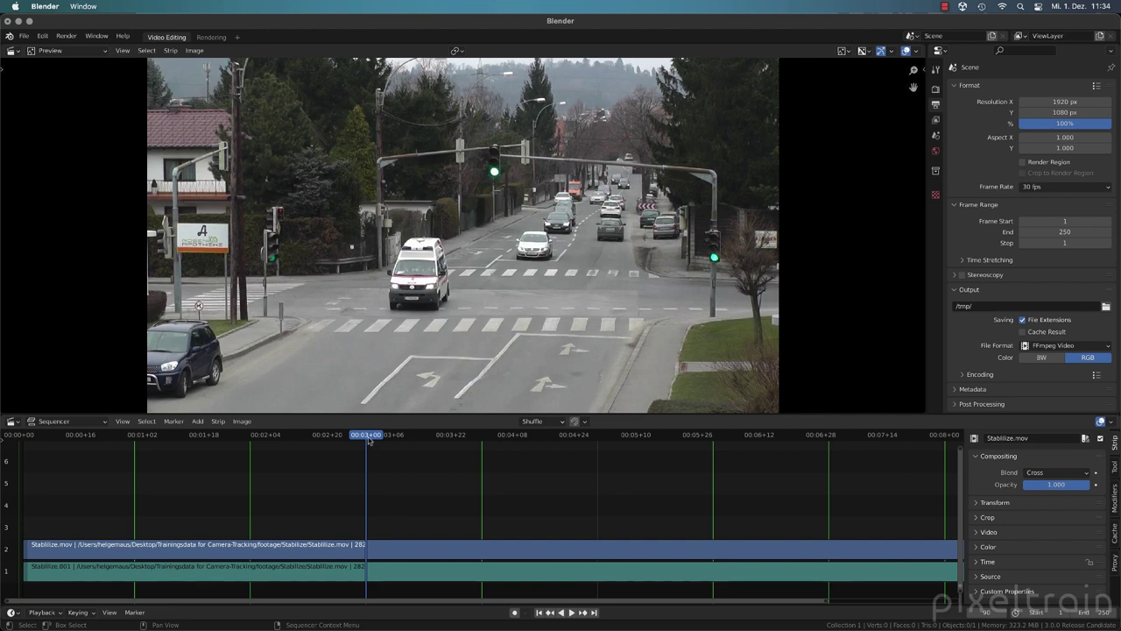
pyautogui.hotkey('shift', 'a')
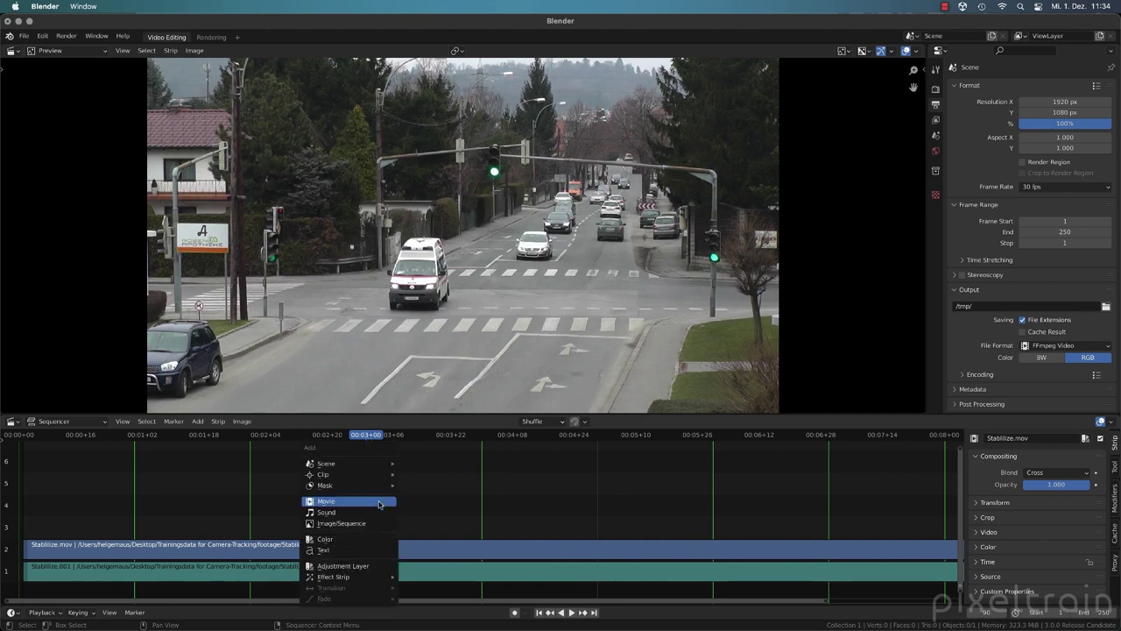
pyautogui.click(379, 504)
pyautogui.click(584, 164)
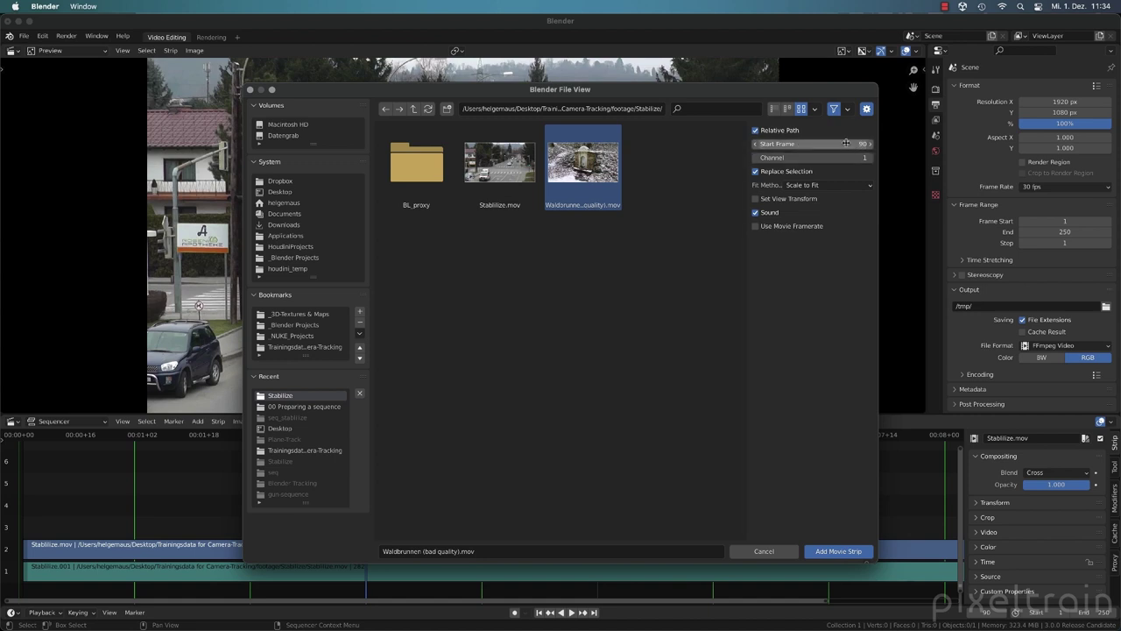
pyautogui.click(835, 551)
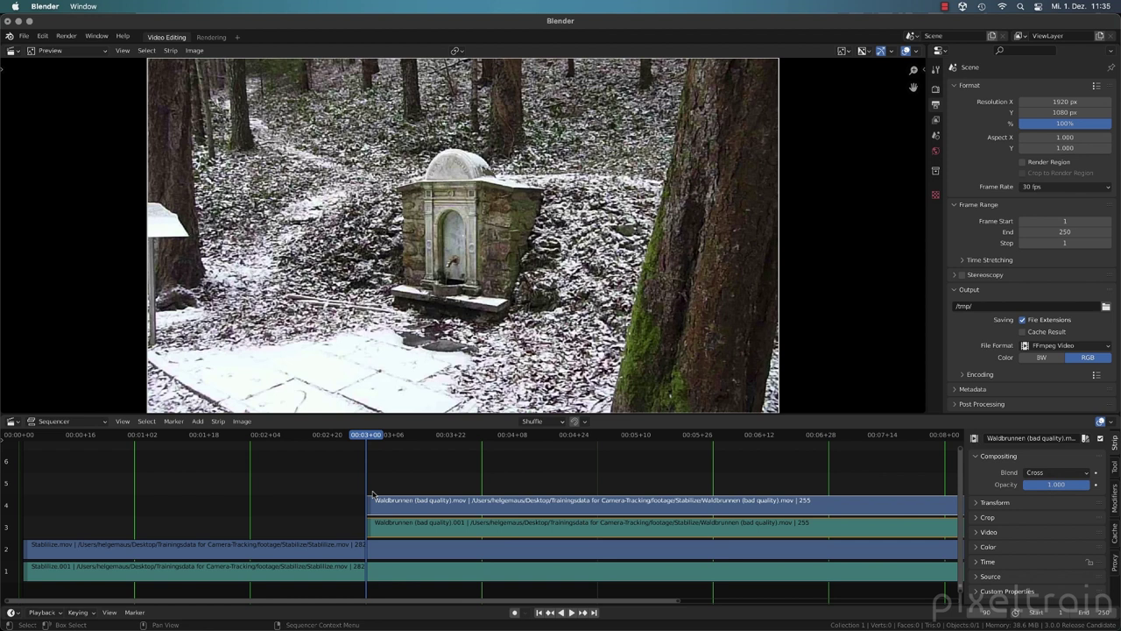
# Delete the sound strips belonging to the Waldbrunnen and Stabilize movies, keeping both video strips.
pyautogui.click(283, 485)
pyautogui.click(455, 506)
pyautogui.click(456, 554)
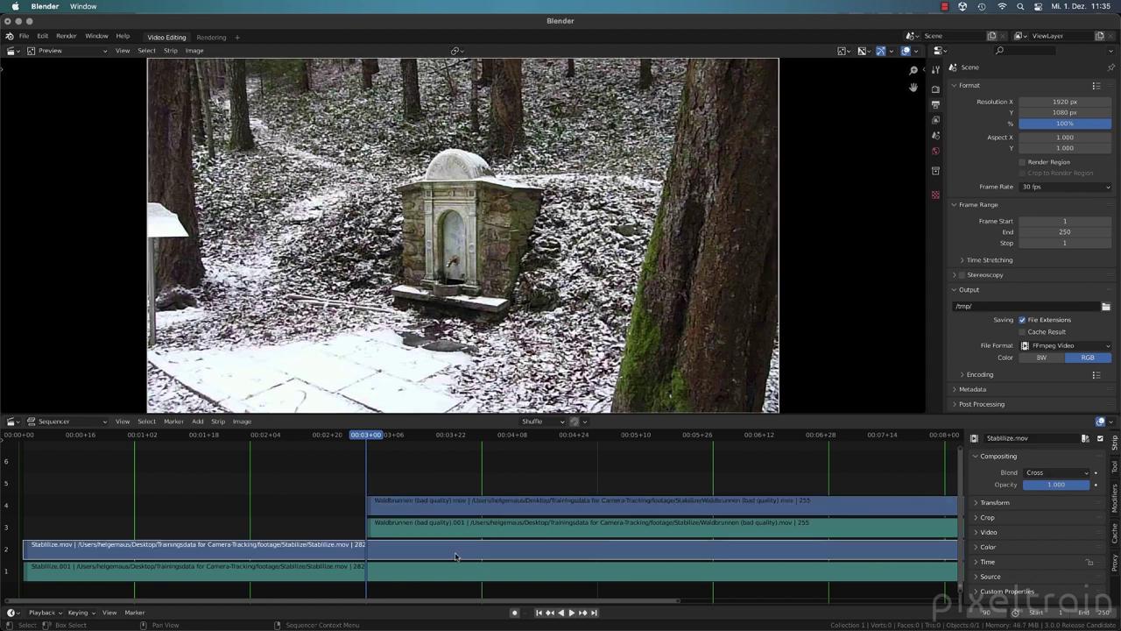
pyautogui.click(469, 506)
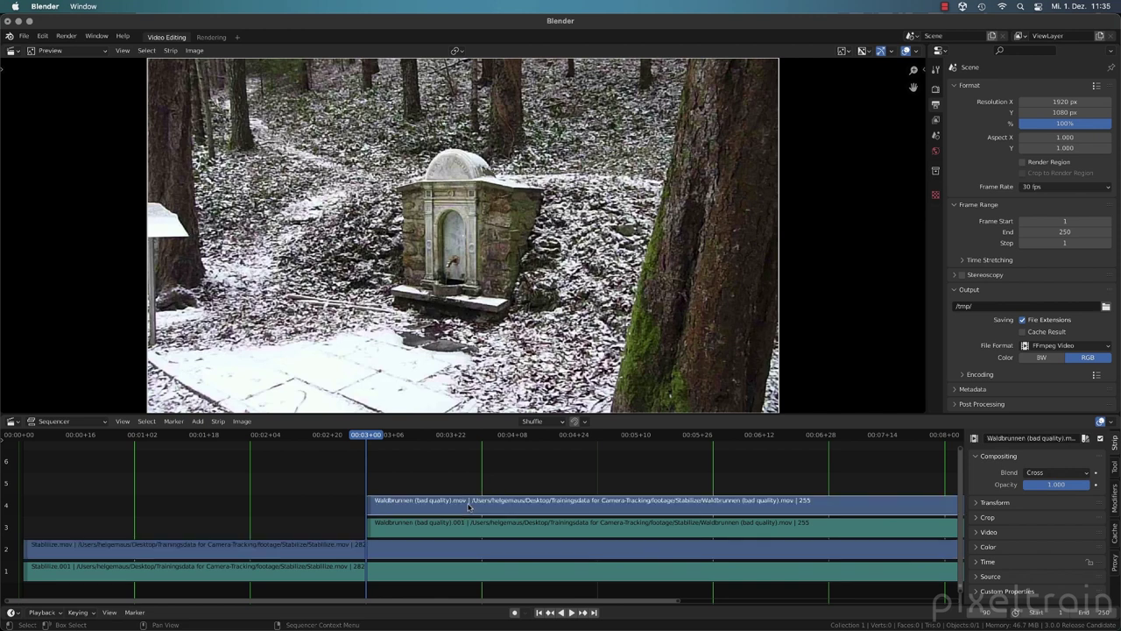
pyautogui.click(424, 526)
pyautogui.click(425, 579)
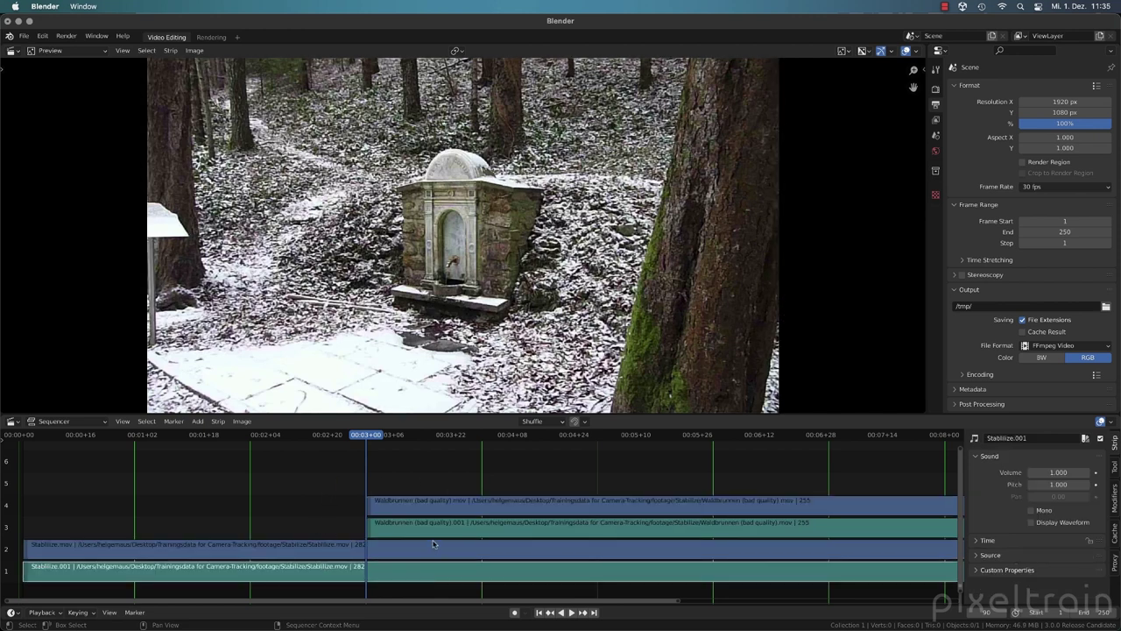
pyautogui.click(438, 533)
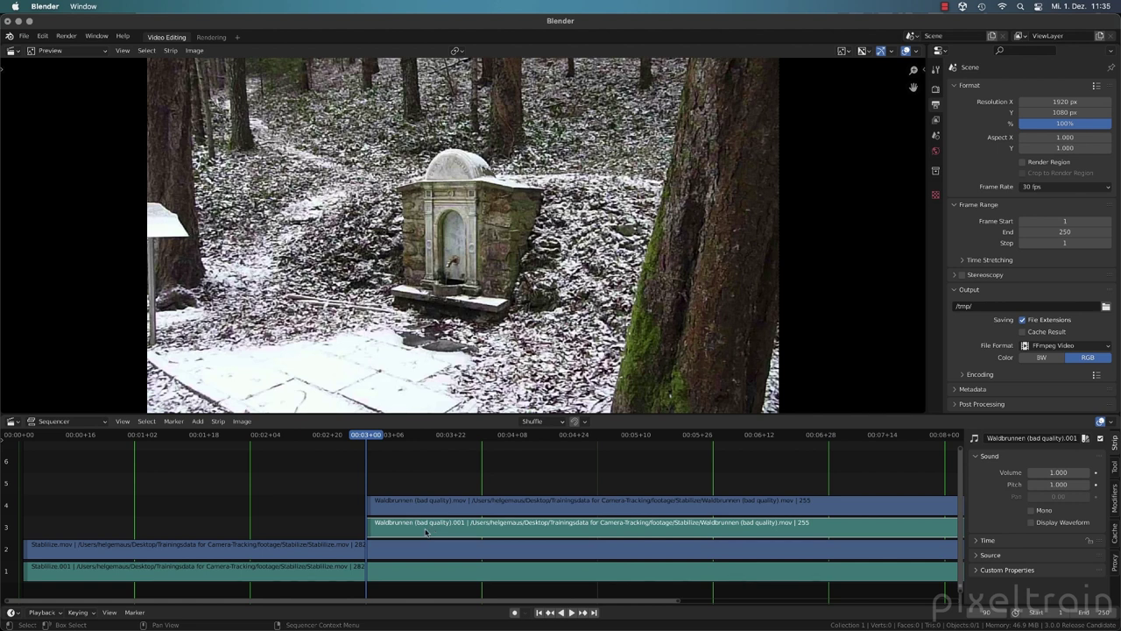
pyautogui.press('Delete')
pyautogui.click(412, 581)
pyautogui.press('Delete')
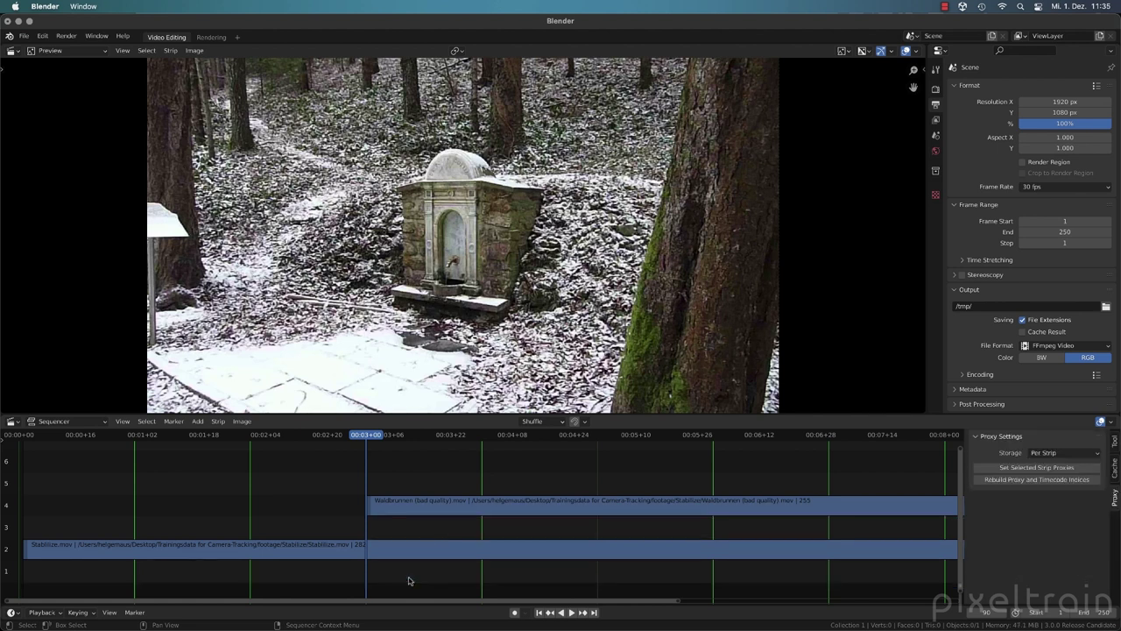
# Move the Waldbrunnen video strip to channel 3, directly above the Stabilize strip, starting at about frame 23.
pyautogui.click(456, 501)
pyautogui.press('g')
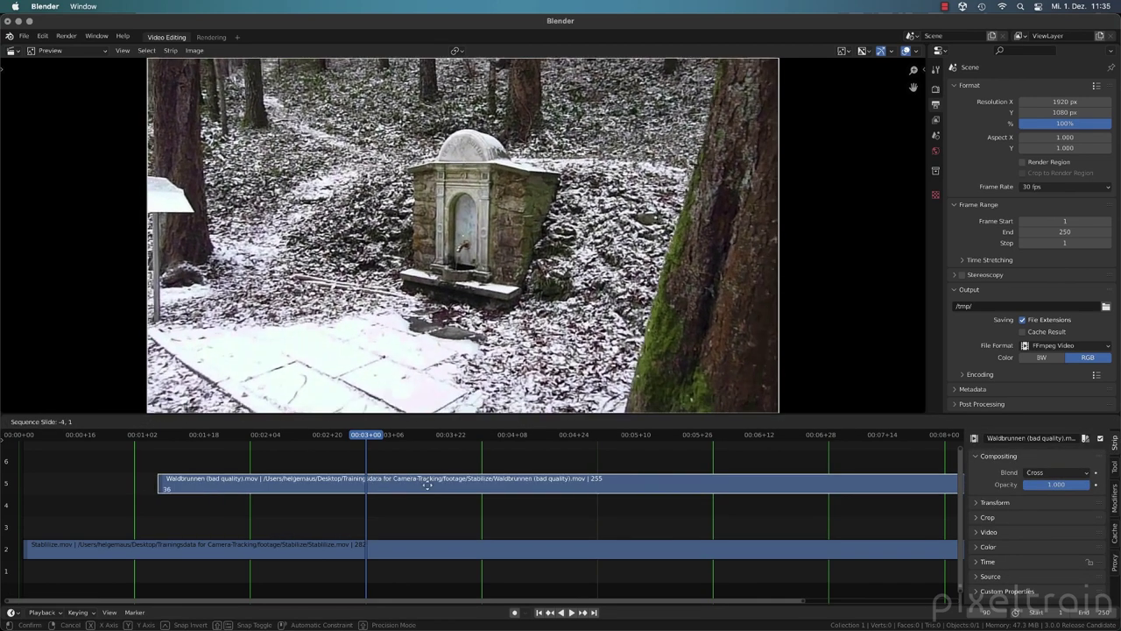
pyautogui.click(441, 518)
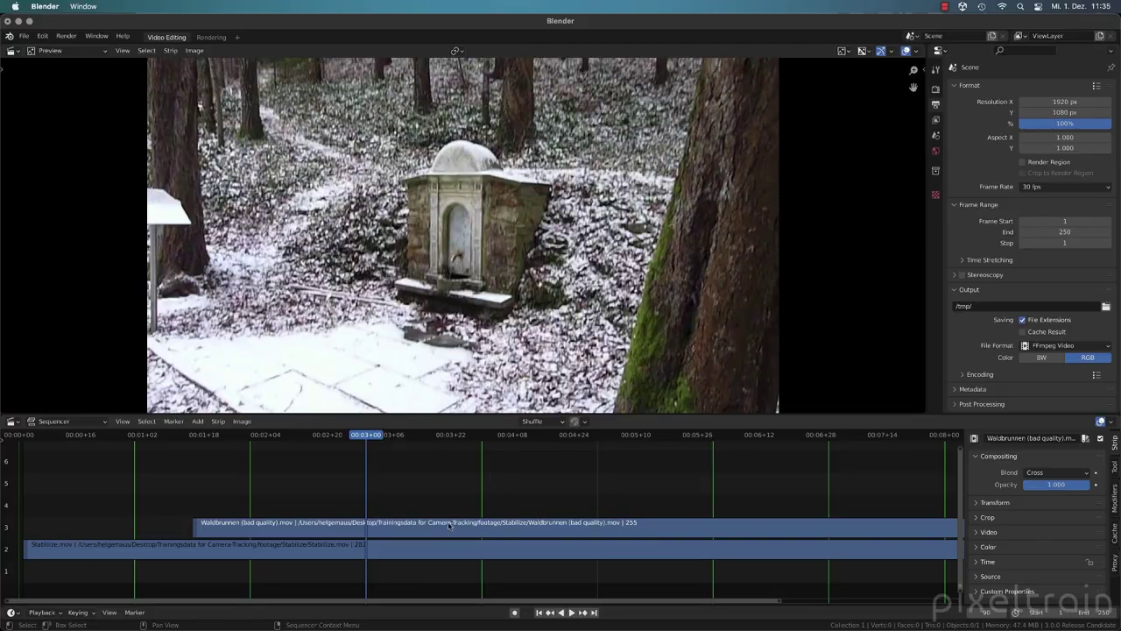
pyautogui.press('g')
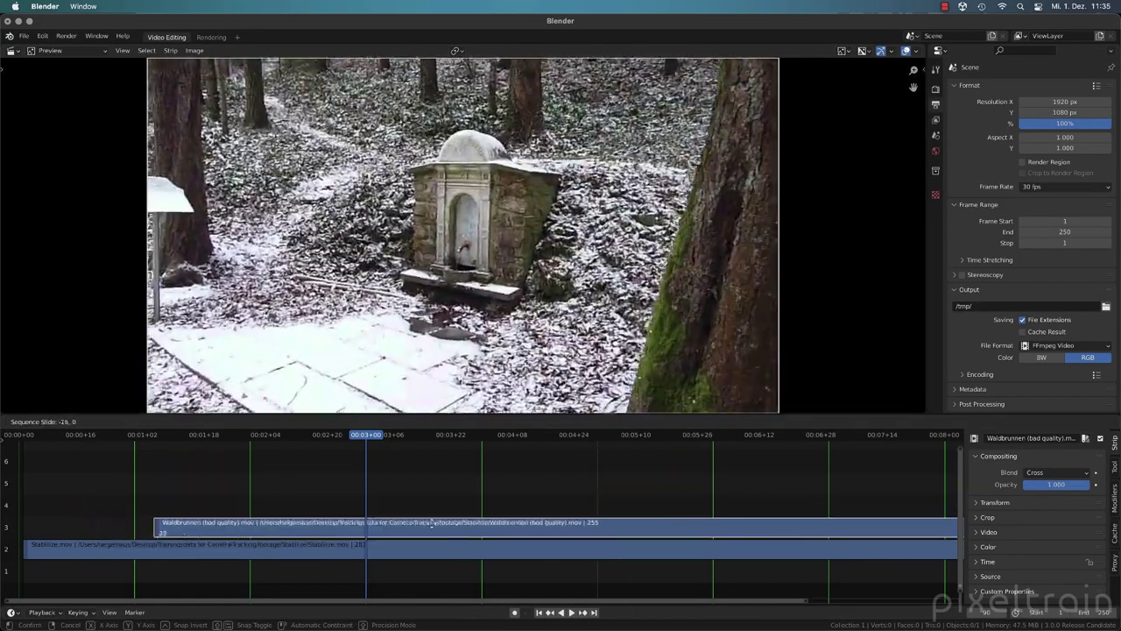
pyautogui.click(363, 524)
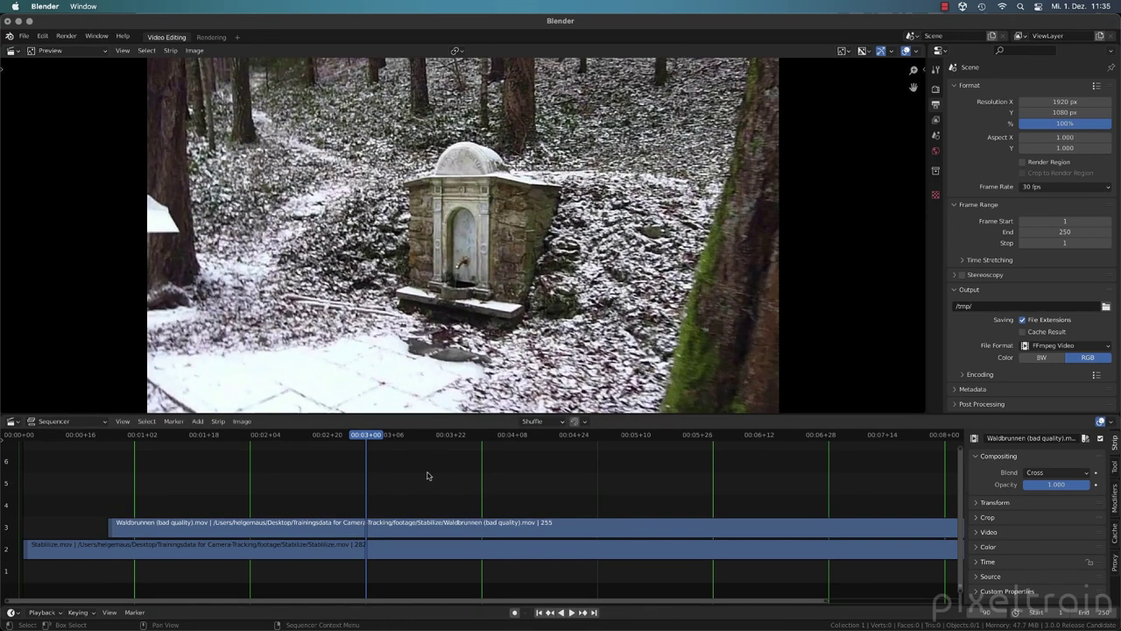
# Try moving the Waldbrunnen strip constrained to the time axis, and constrained to the channel axis.
pyautogui.click(428, 526)
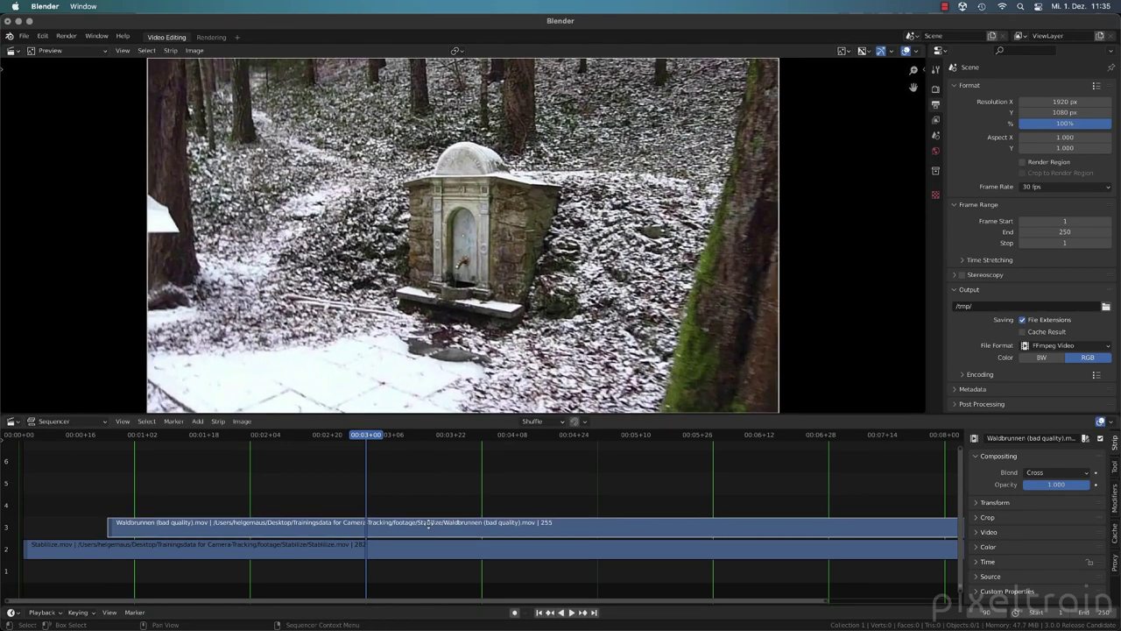
pyautogui.press('g')
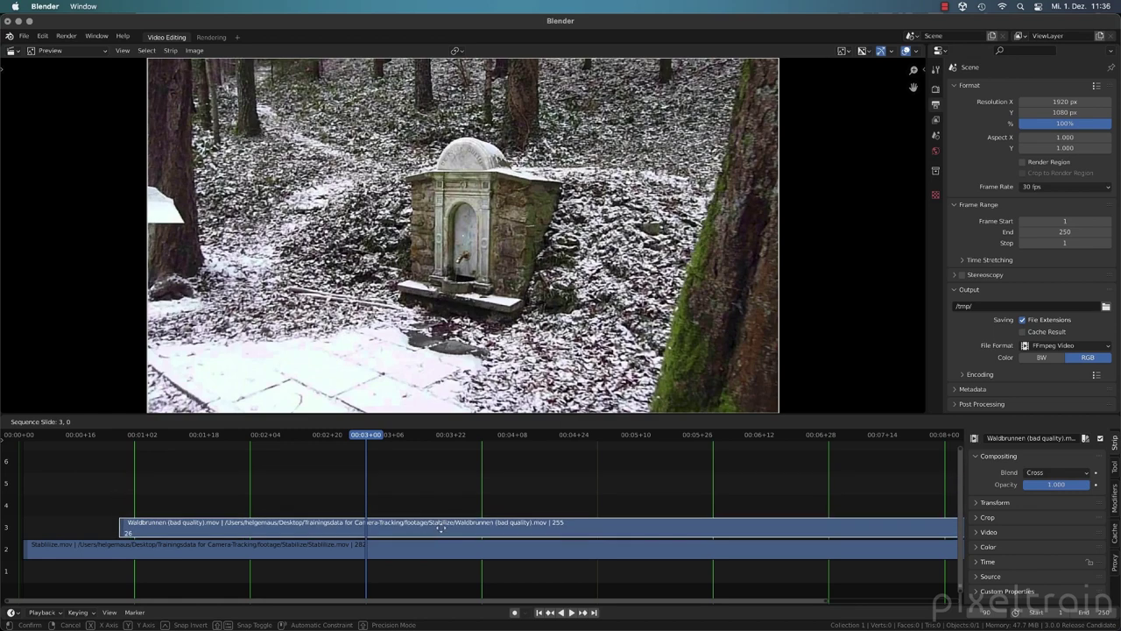
pyautogui.press('x')
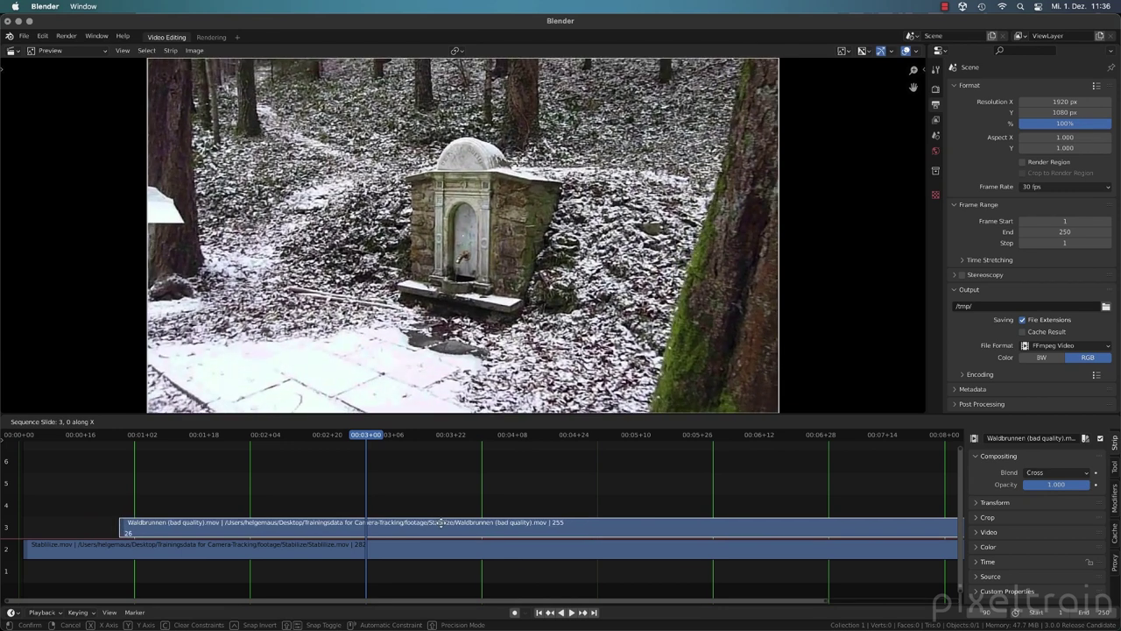
pyautogui.press('y')
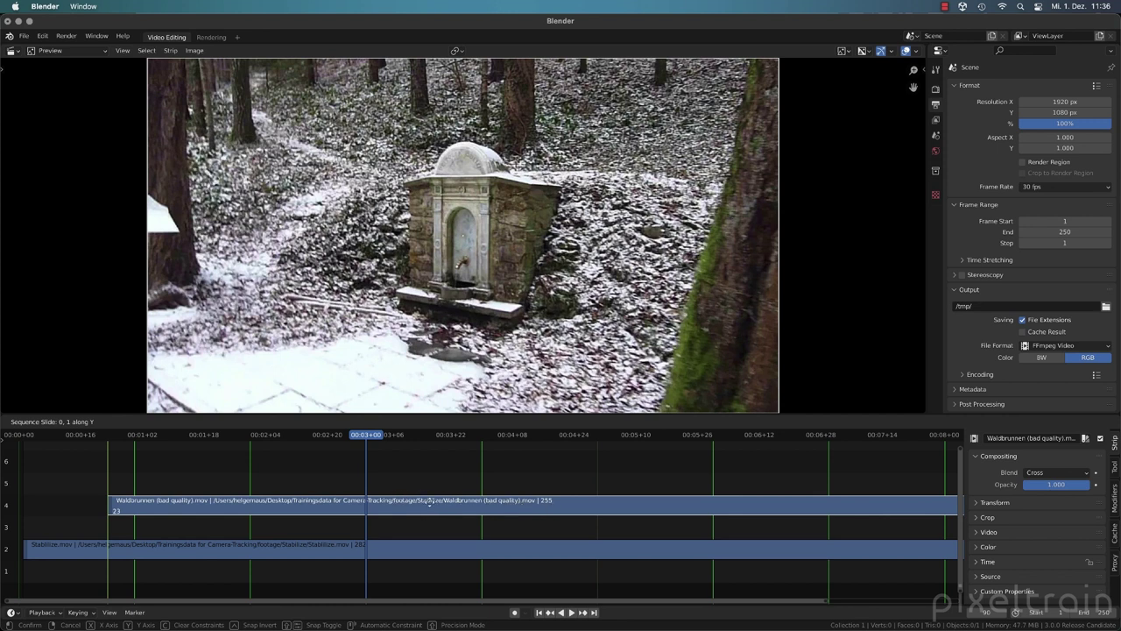
pyautogui.click(423, 516)
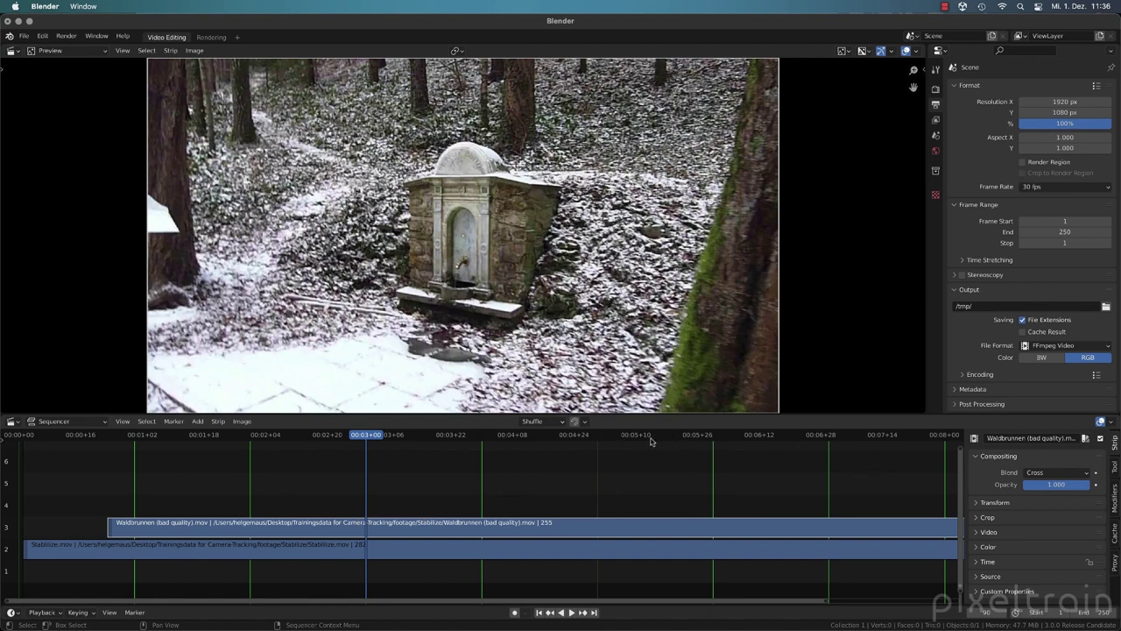
# Scrub through the overlapping strips and display the sequencer's time ruler in frames instead of seconds.
pyautogui.moveTo(415, 436); pyautogui.dragTo(315, 438)
pyautogui.press('space')
pyautogui.press('Escape')
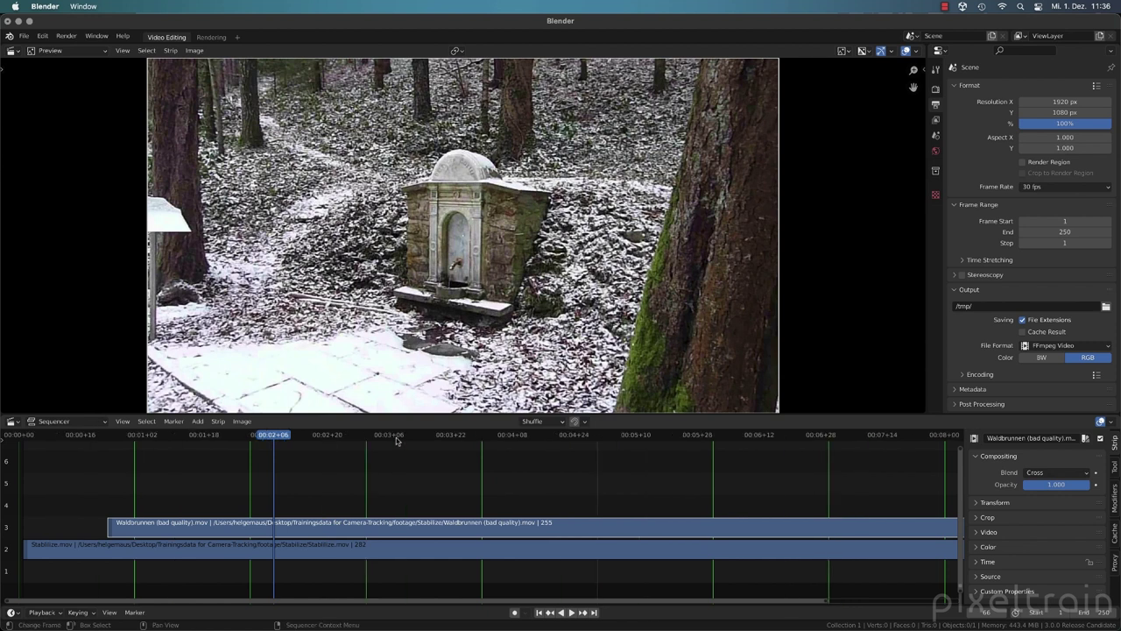
pyautogui.click(123, 421)
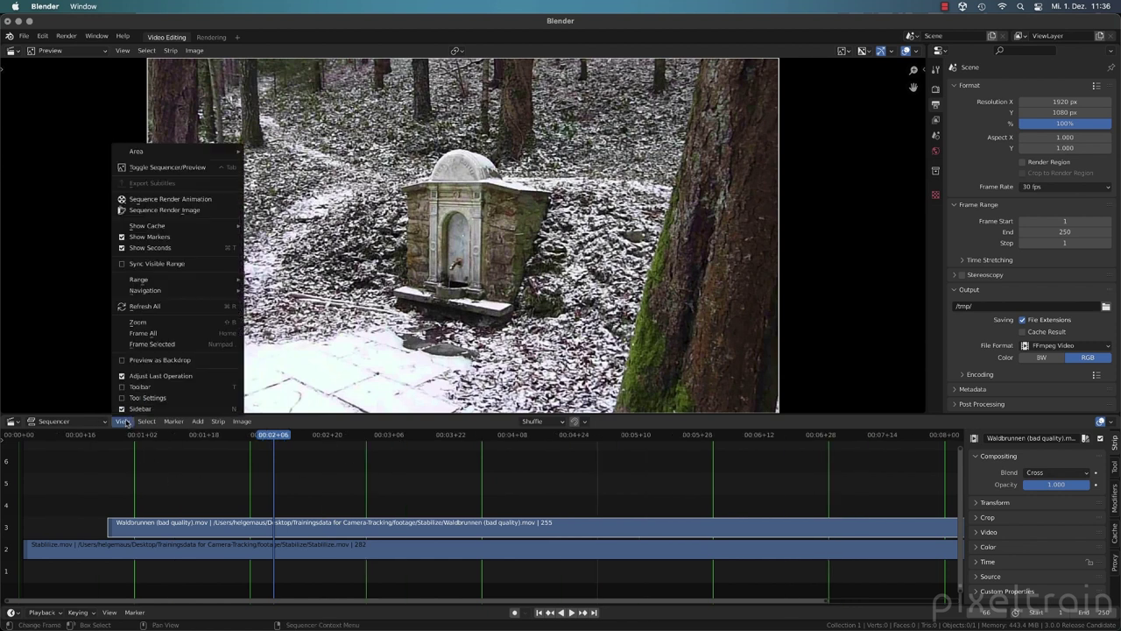
pyautogui.click(122, 249)
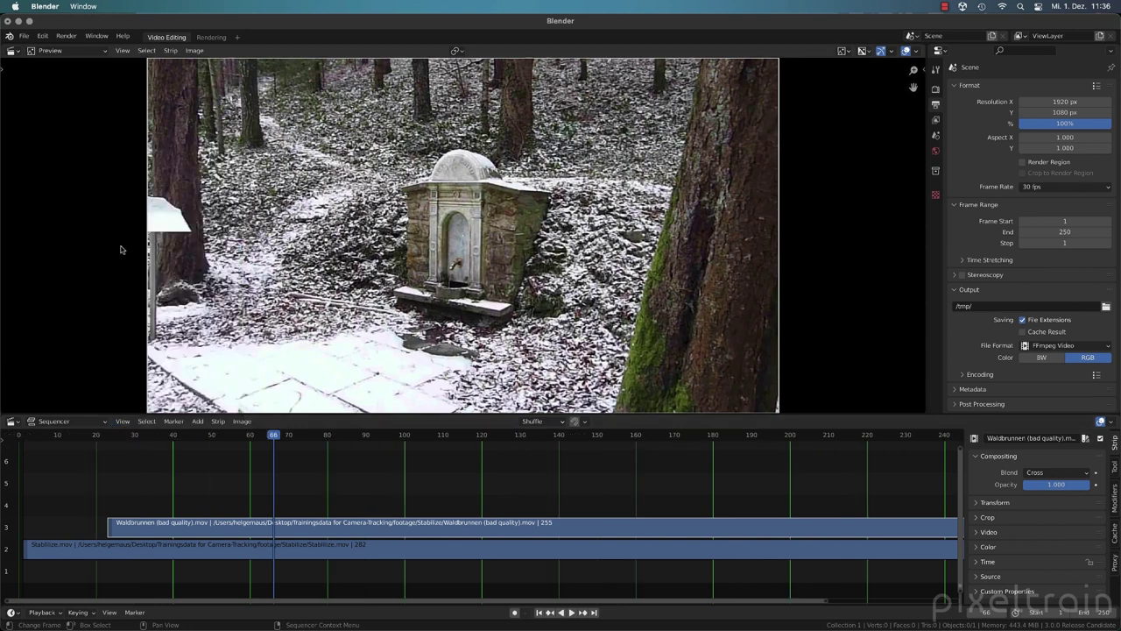
# Play back and scrub the overlapping strips in the frame-based timeline, and stop the playback.
pyautogui.click(79, 442)
pyautogui.press('space')
pyautogui.moveTo(79, 441); pyautogui.dragTo(375, 463)
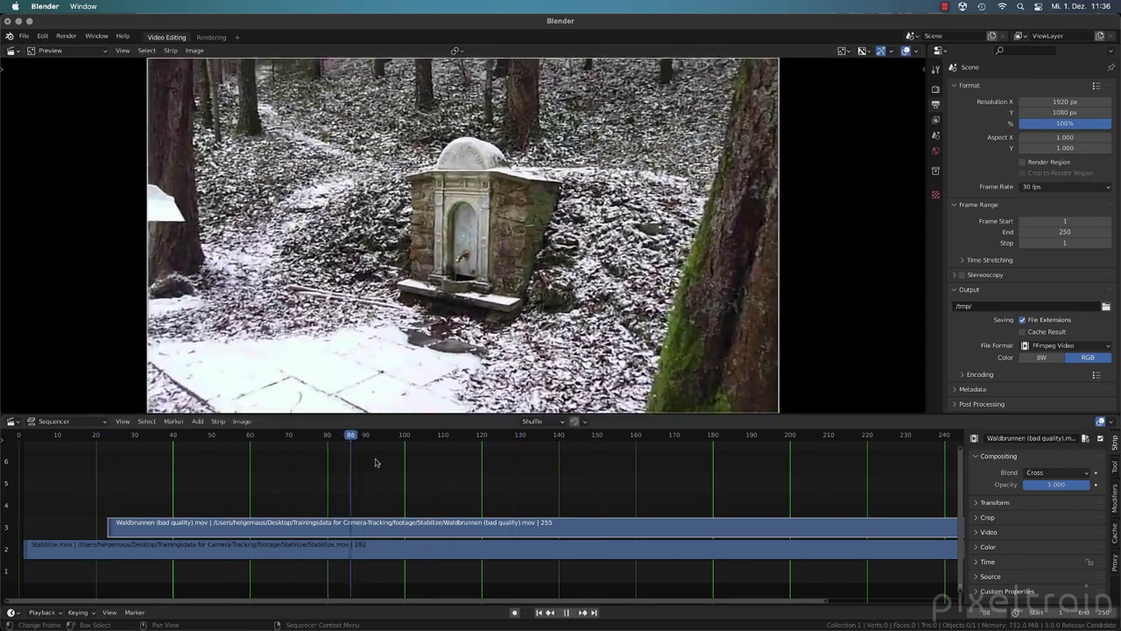
pyautogui.press('space')
# Bring both strips fully into view in the sequencer and check the scene's output properties.
pyautogui.moveTo(829, 603); pyautogui.dragTo(955, 602)
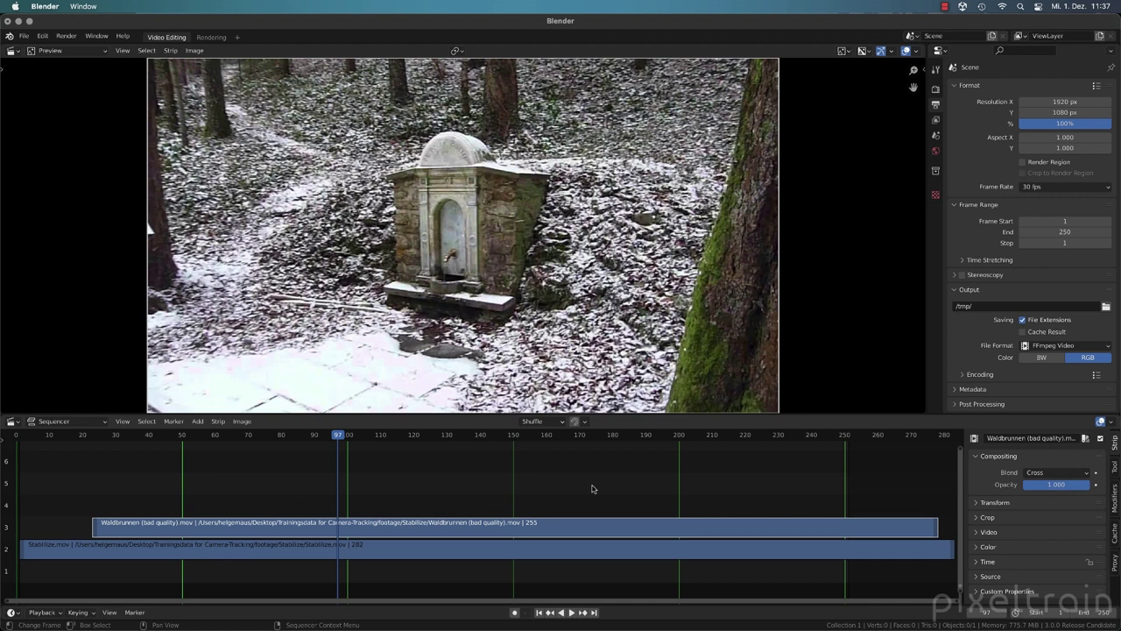
pyautogui.click(935, 89)
pyautogui.click(934, 105)
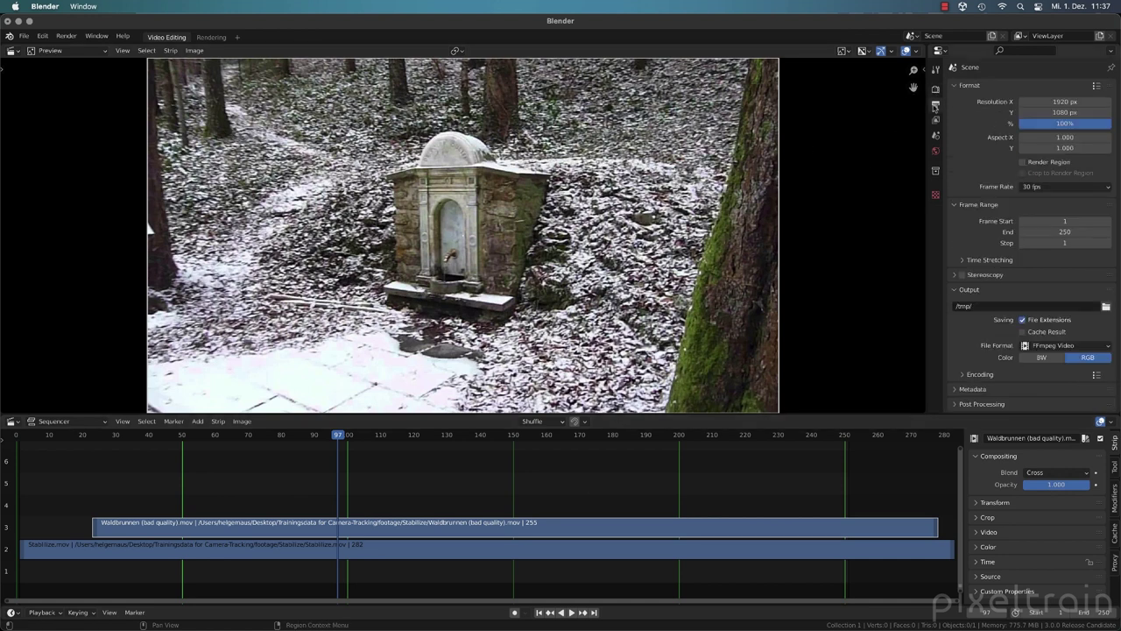
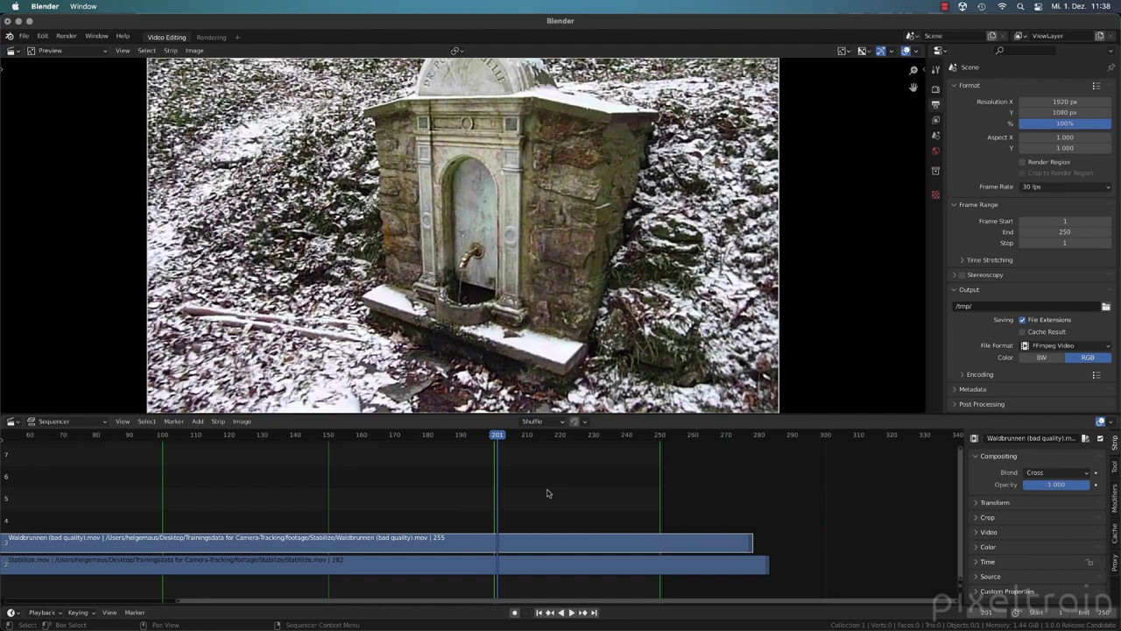
# Scrub the playhead to the Waldbrunnen footage near frame 230 and step back and forth frame by frame, ending at frame 234.
pyautogui.keyDown('shift'); pyautogui.moveTo(555, 483); pyautogui.dragTo(587, 503, button='right'); pyautogui.keyUp('shift')
pyautogui.press('Right')
pyautogui.press('Right')
pyautogui.press('Right')
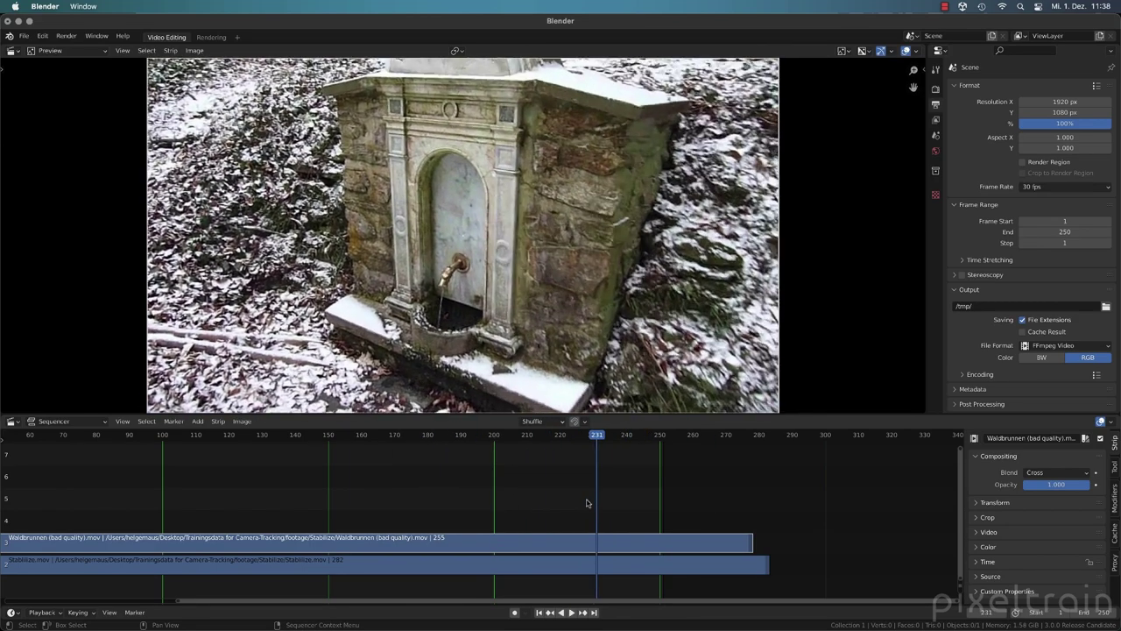
pyautogui.press('Left')
pyautogui.press('Left')
pyautogui.press('Left')
pyautogui.press('Right')
pyautogui.press('Right')
pyautogui.press('Right')
pyautogui.press('Right')
pyautogui.press('Right')
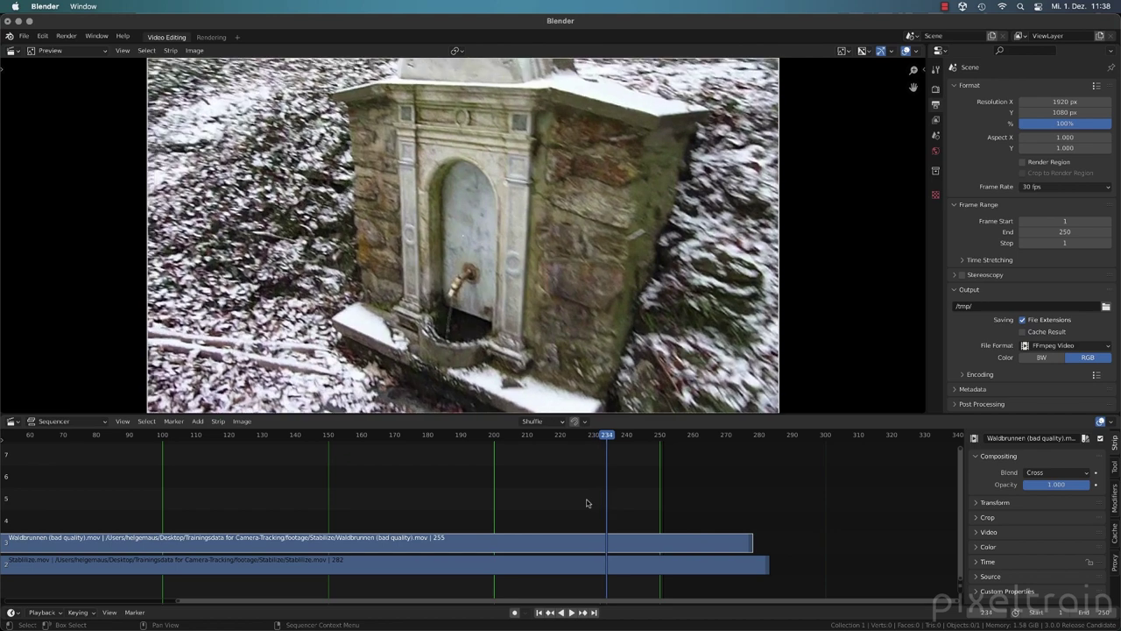
# Step back and forth frame by frame through the Waldbrunnen footage from frame 231, ending at frame 240.
pyautogui.press('Left')
pyautogui.press('Left')
pyautogui.press('Left')
pyautogui.press('Right')
pyautogui.press('Right')
pyautogui.press('Left')
pyautogui.press('Left')
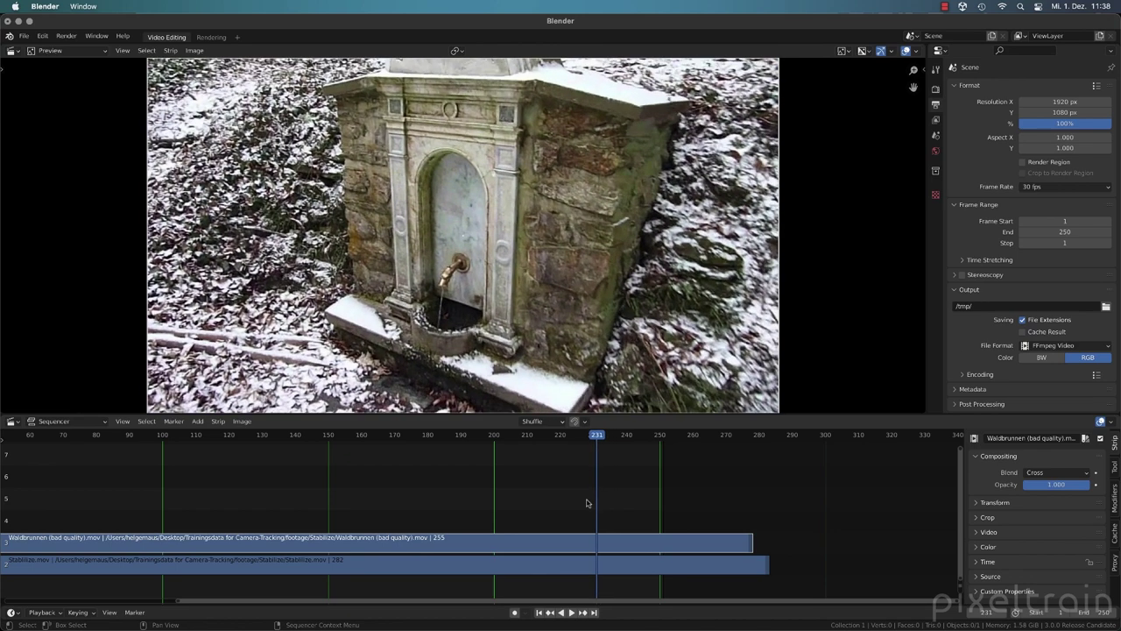
pyautogui.press('Right')
pyautogui.press('Left')
pyautogui.press('Right')
pyautogui.press('Right')
pyautogui.press('Right')
pyautogui.press('Right')
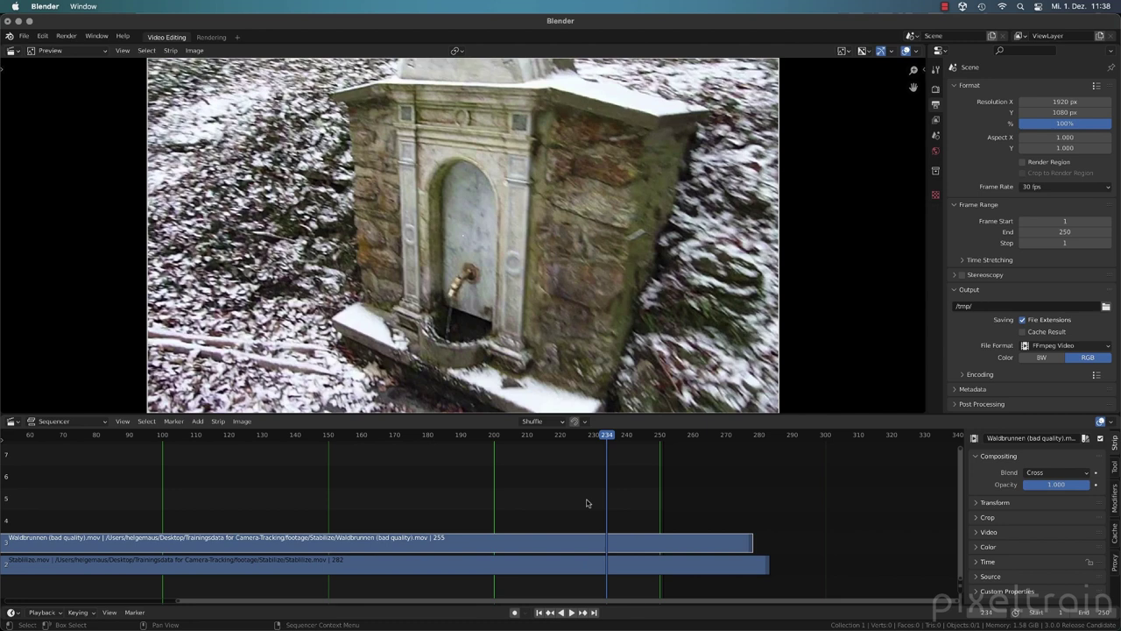
pyautogui.press('Right')
pyautogui.press('Right')
pyautogui.press('Right')
pyautogui.press('Right')
pyautogui.press('Right')
pyautogui.press('Right')
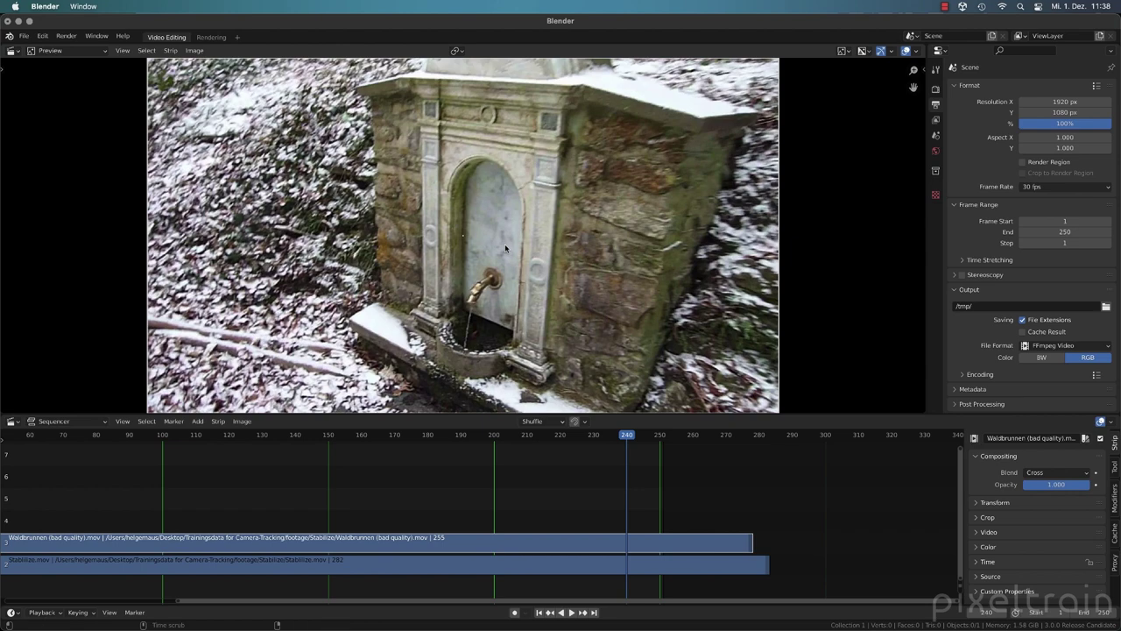
# Scrub the playhead forwards and backwards through the Waldbrunnen footage in fine increments over the preview, ending at frame 246.
pyautogui.keyDown('alt'); pyautogui.scroll(8, 504, 245); pyautogui.keyUp('alt')
pyautogui.keyDown('alt'); pyautogui.scroll(-11, 508, 247); pyautogui.keyUp('alt')
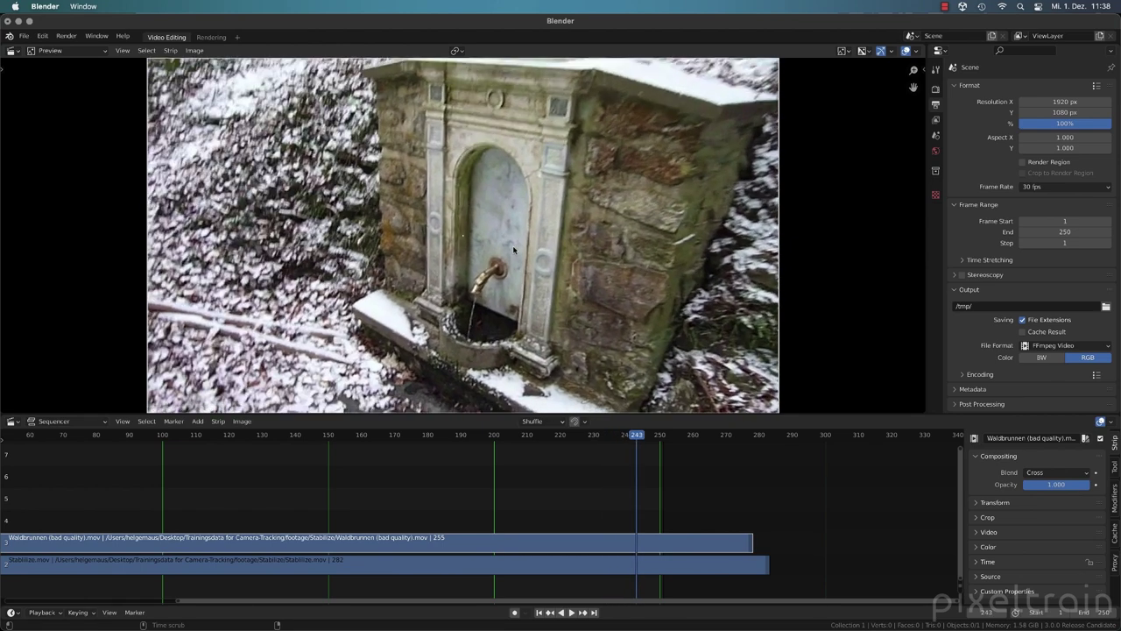
pyautogui.keyDown('alt'); pyautogui.scroll(-7, 514, 251); pyautogui.keyUp('alt')
pyautogui.keyDown('alt'); pyautogui.scroll(8, 517, 251); pyautogui.keyUp('alt')
pyautogui.keyDown('alt'); pyautogui.scroll(-5, 519, 253); pyautogui.keyUp('alt')
pyautogui.keyDown('alt'); pyautogui.scroll(-3, 520, 252); pyautogui.keyUp('alt')
pyautogui.keyDown('alt'); pyautogui.scroll(5, 521, 253); pyautogui.keyUp('alt')
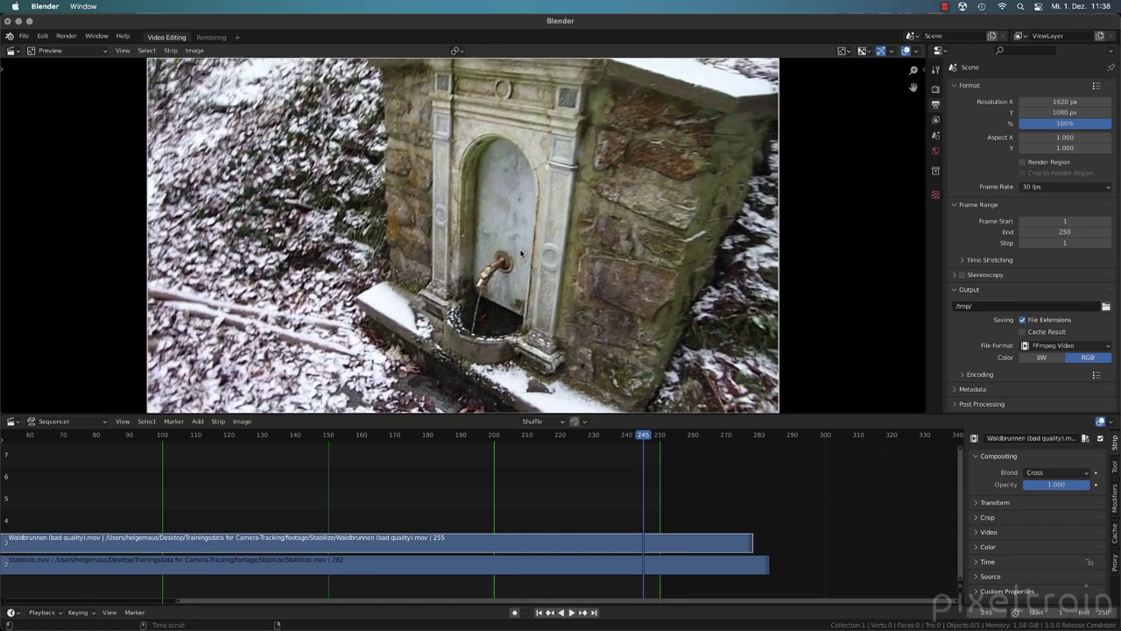
pyautogui.keyDown('alt'); pyautogui.scroll(-3, 521, 253); pyautogui.keyUp('alt')
pyautogui.keyDown('alt'); pyautogui.scroll(4, 520, 252); pyautogui.keyUp('alt')
pyautogui.keyDown('alt'); pyautogui.scroll(-3, 520, 252); pyautogui.keyUp('alt')
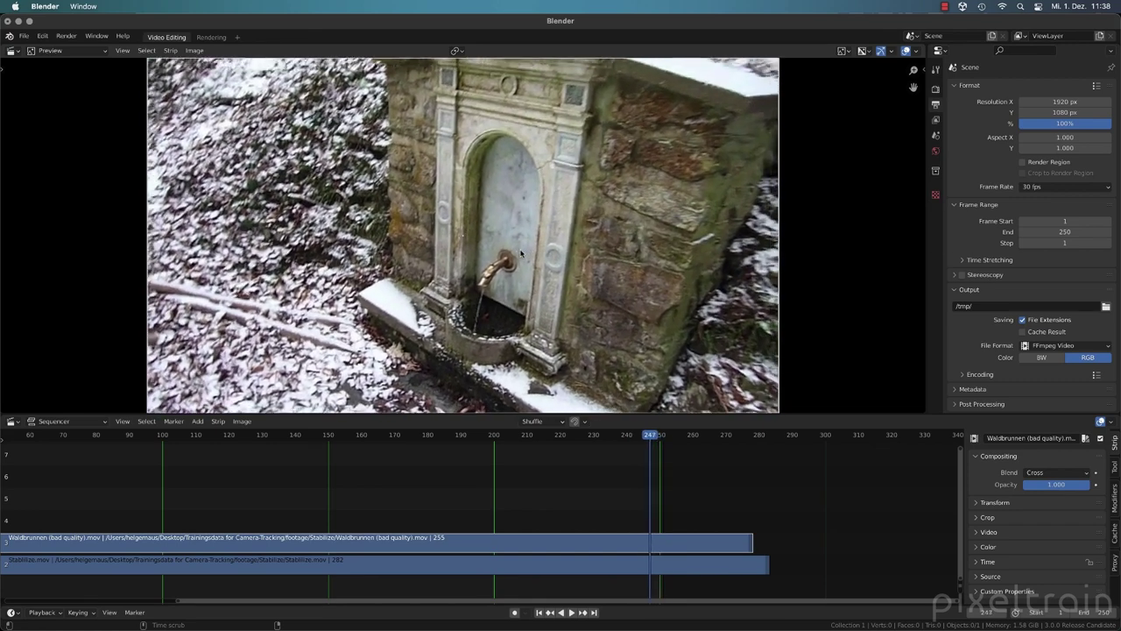
pyautogui.keyDown('alt'); pyautogui.scroll(1, 521, 253); pyautogui.keyUp('alt')
pyautogui.keyDown('alt'); pyautogui.scroll(-1, 520, 253); pyautogui.keyUp('alt')
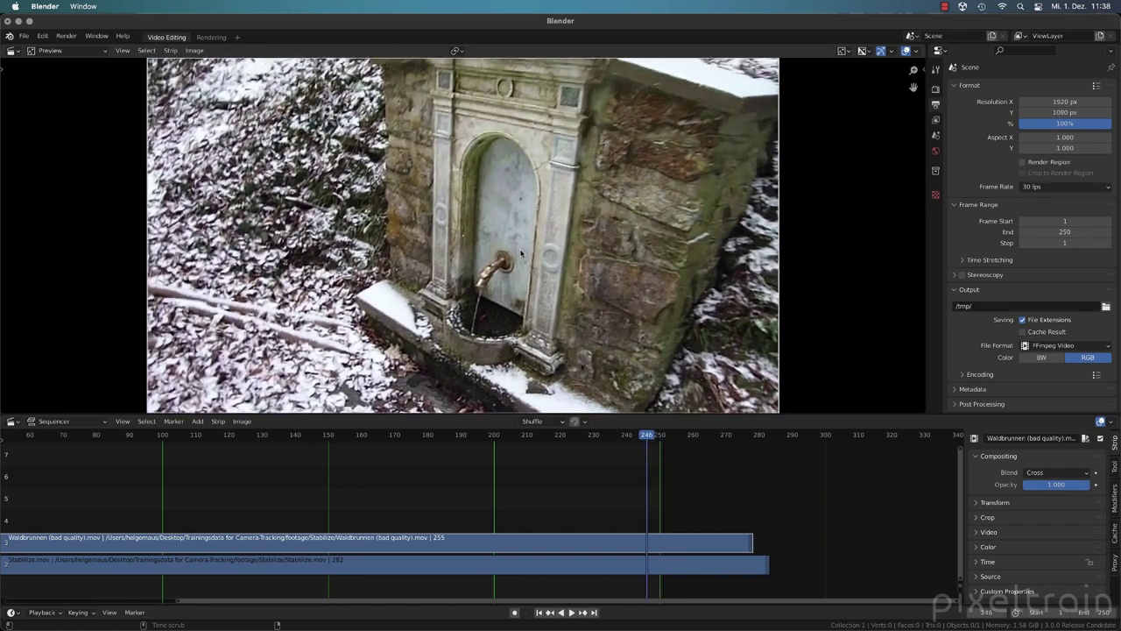
# Play through to the end of the Stabilize strip and set the scene's end frame to 282.
pyautogui.press('space')
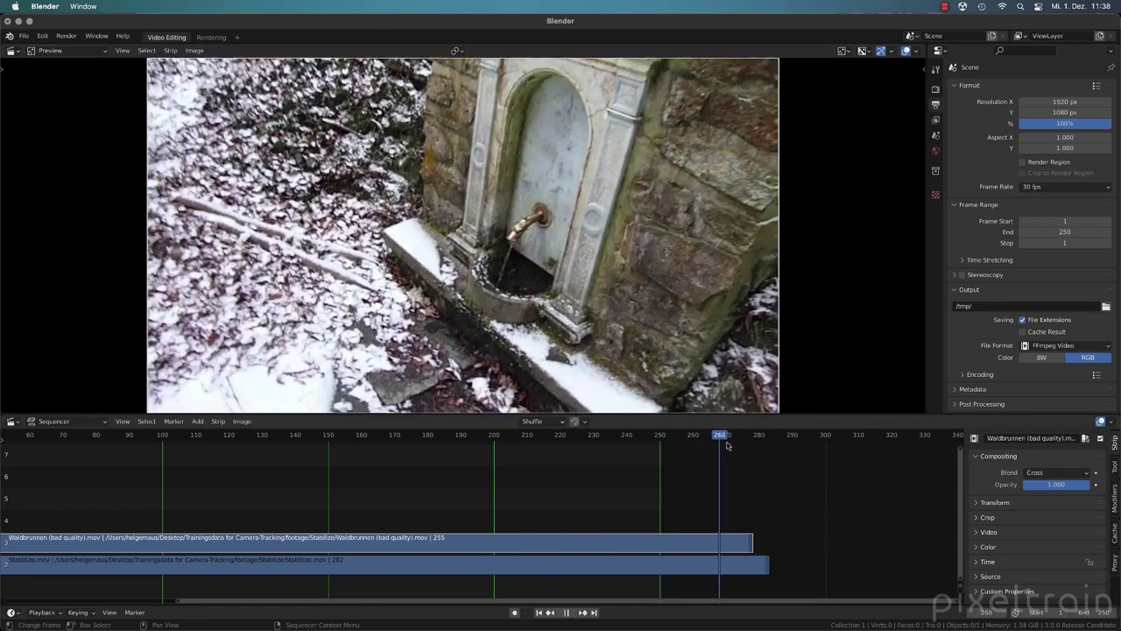
pyautogui.press('Left')
pyautogui.press('space')
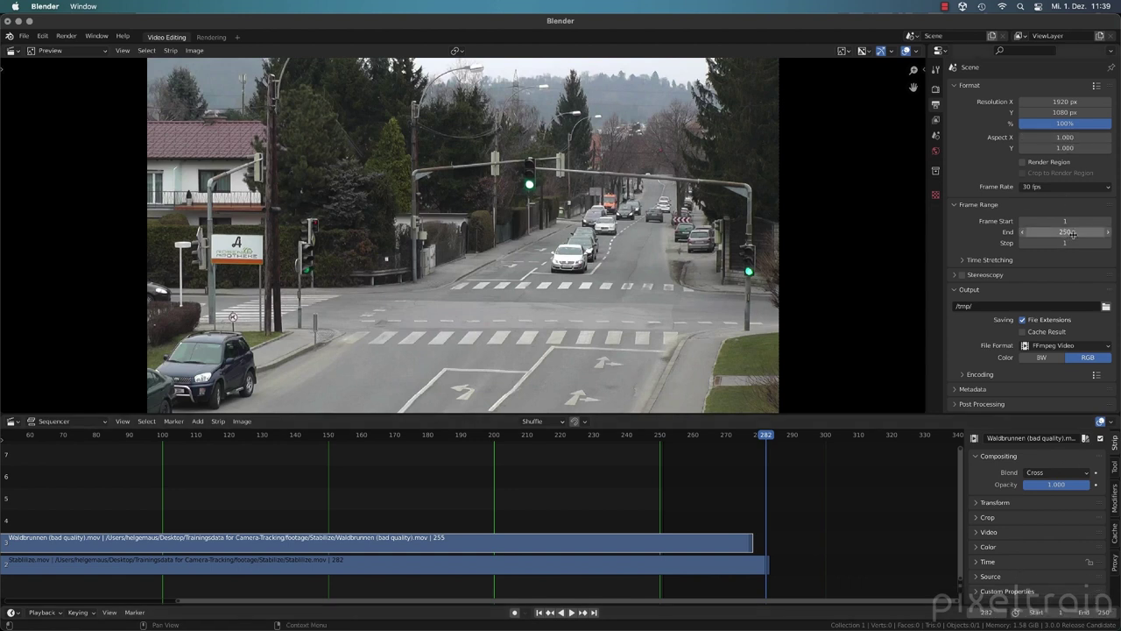
pyautogui.write('282')
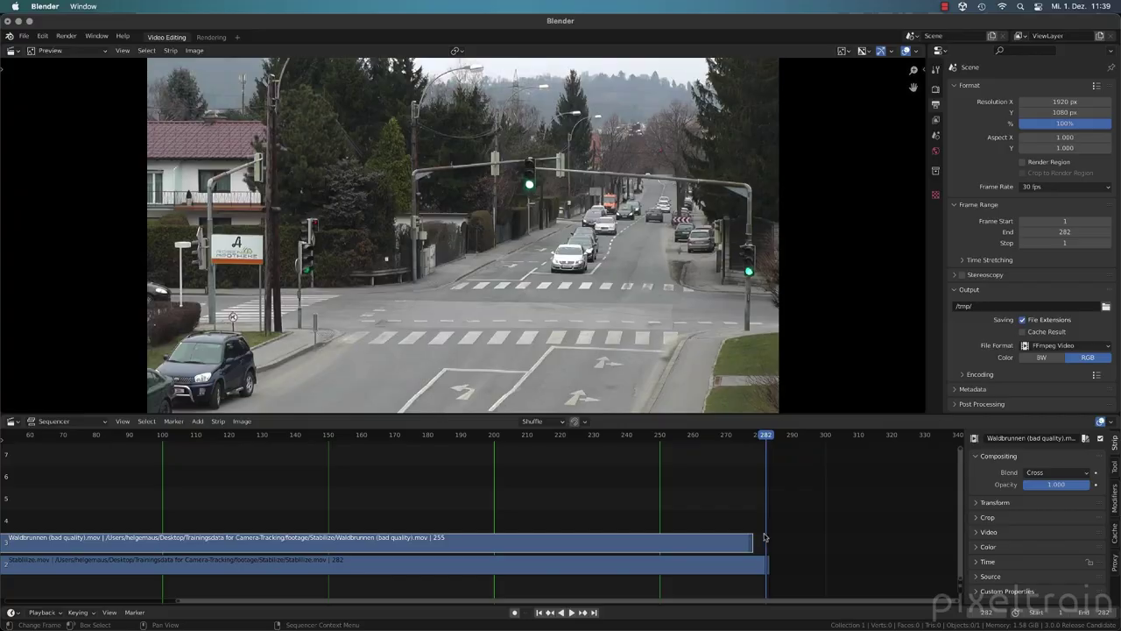
# Set the scene's end frame from the playhead at frame 240 and play back part of the footage before it.
pyautogui.moveTo(769, 435); pyautogui.dragTo(627, 454)
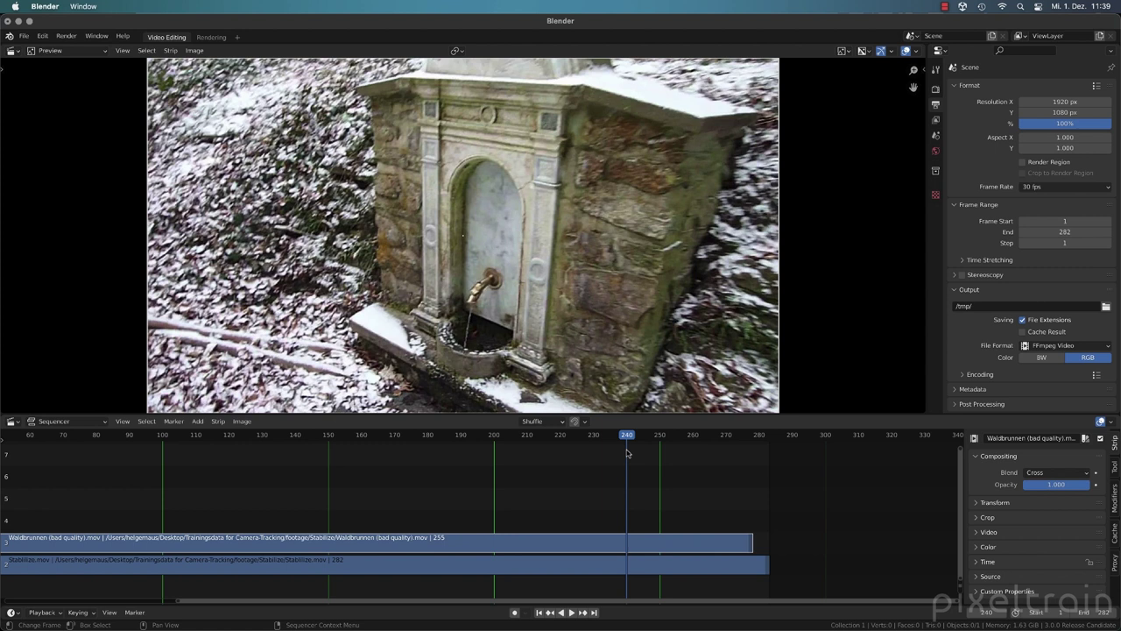
pyautogui.hotkey('ctrl', 'End')
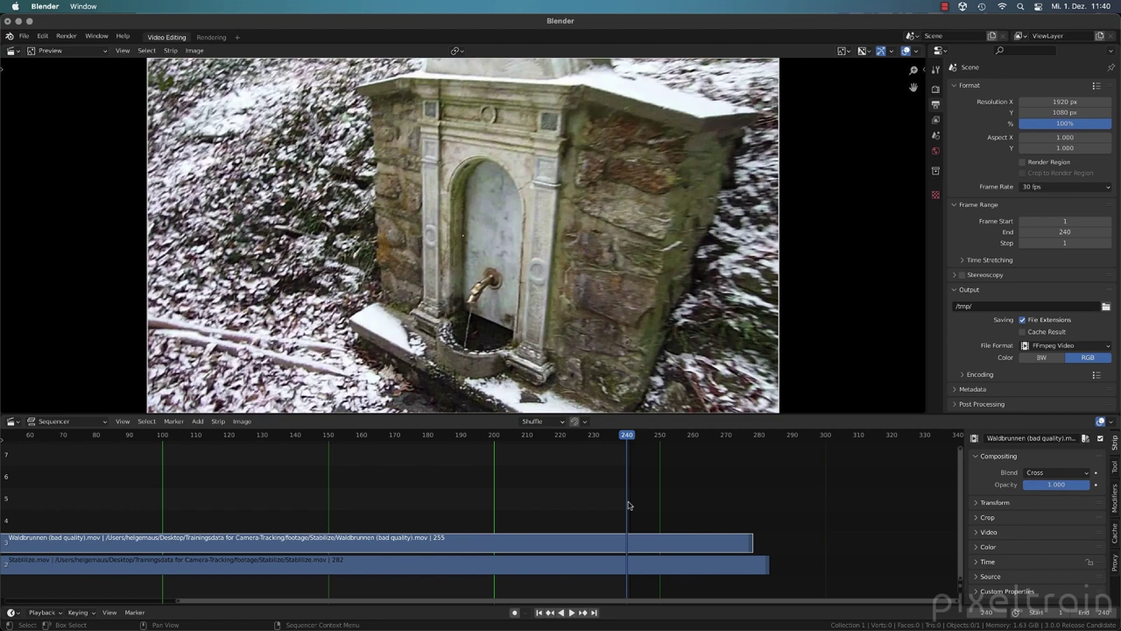
pyautogui.click(546, 437)
pyautogui.press('space')
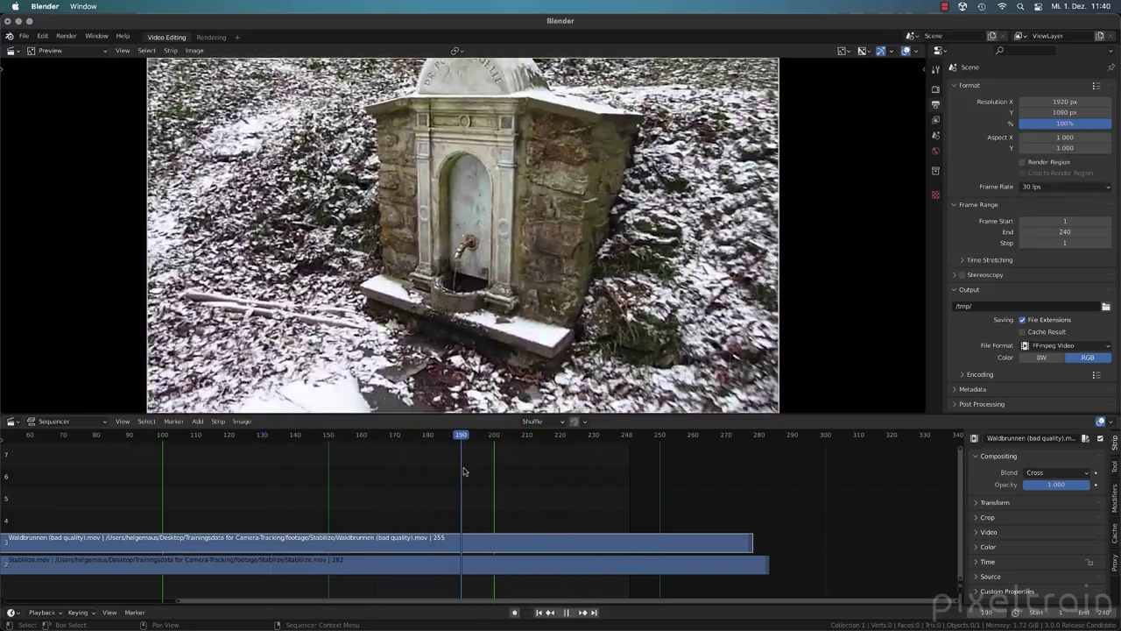
pyautogui.press('space')
# Jump the playhead repeatedly between the start and end of the frame range, finishing at frame 240.
pyautogui.hotkey('shift', 'Left')
pyautogui.hotkey('shift', 'Right')
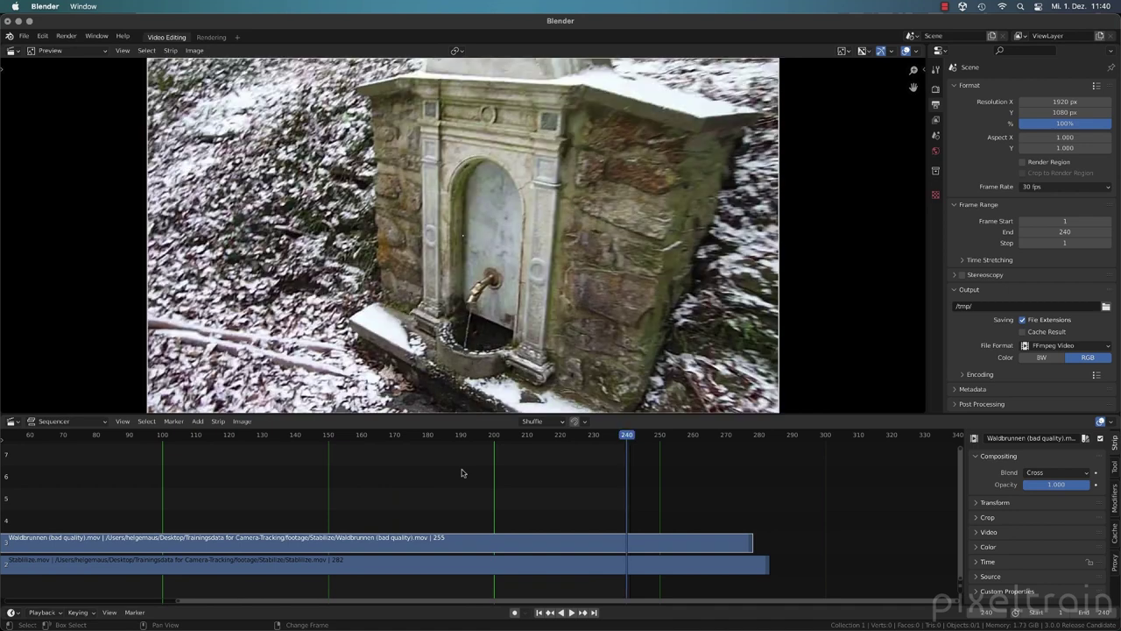
pyautogui.hotkey('shift', 'Left')
pyautogui.hotkey('shift', 'Right')
pyautogui.hotkey('shift', 'Left')
pyautogui.hotkey('shift', 'Right')
# Zoom the sequencer in and out around both strips and scrub the playhead back to frame 159.
pyautogui.moveTo(351, 494); pyautogui.dragTo(393, 496, button='middle')
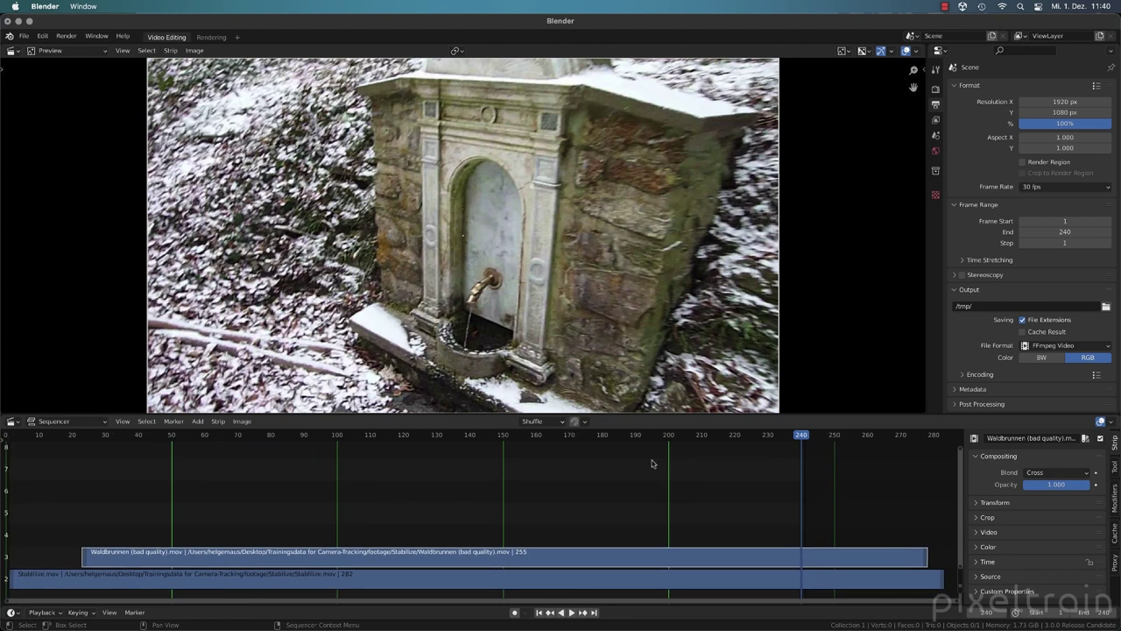
pyautogui.scroll(1, 604, 498)
pyautogui.scroll(-2, 601, 497)
pyautogui.scroll(-2, 601, 497)
pyautogui.scroll(3, 601, 497)
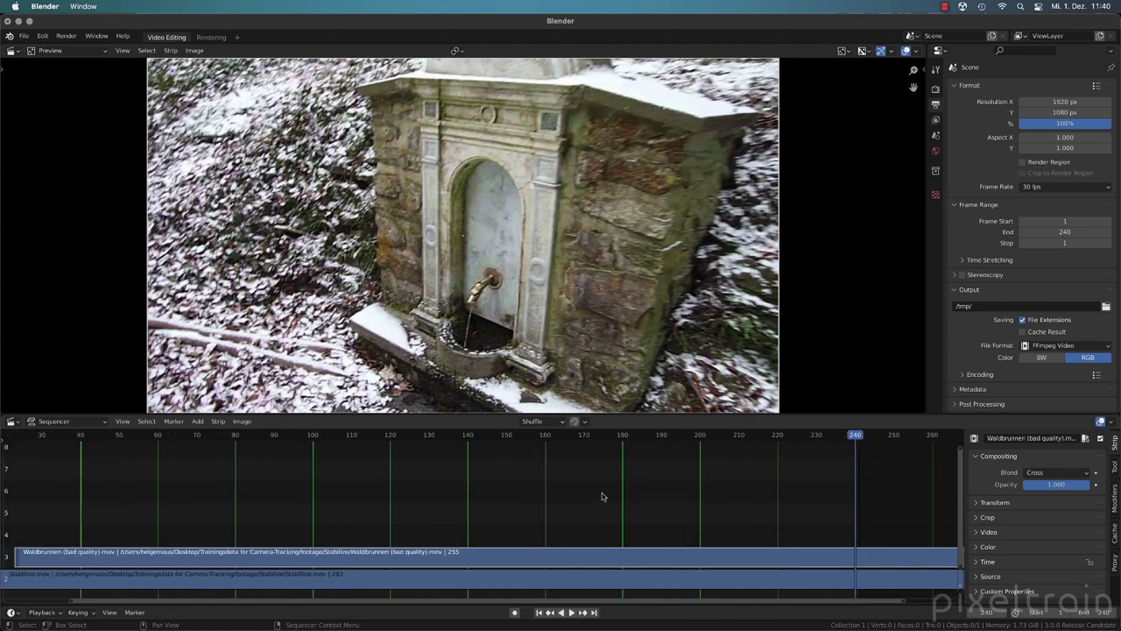
pyautogui.scroll(-3, 602, 496)
pyautogui.scroll(1, 601, 495)
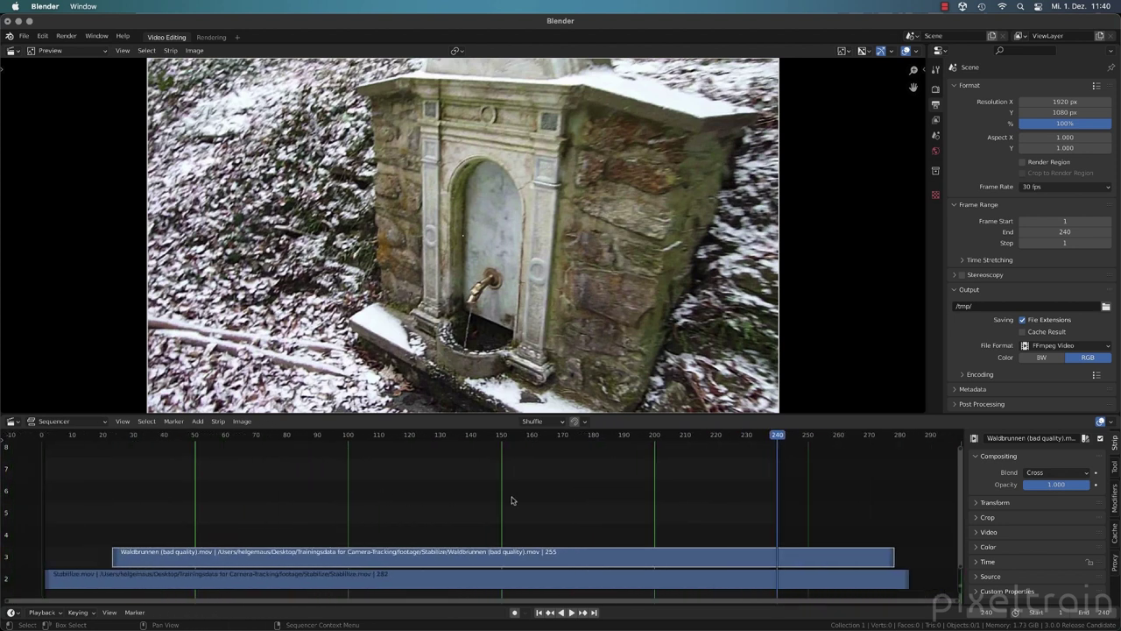
pyautogui.scroll(1, 536, 507)
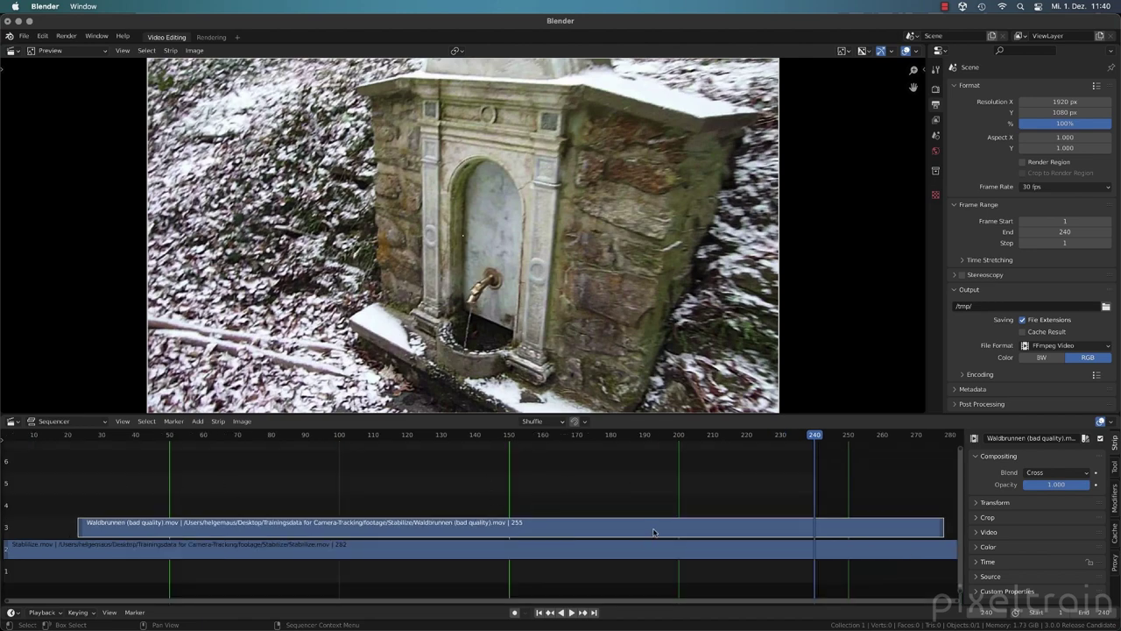
pyautogui.moveTo(724, 442); pyautogui.dragTo(540, 453)
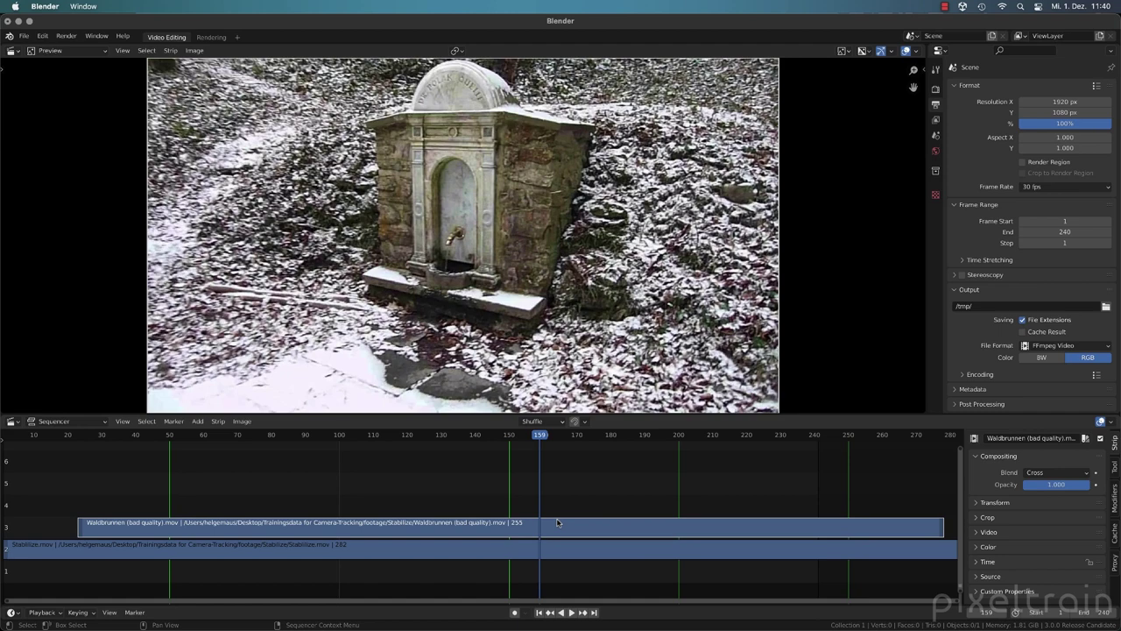
# Select the Waldbrunnen strip and enlarge the sequencer area upwards, keeping the strip's property sidebar shown.
pyautogui.click(587, 496)
pyautogui.click(433, 532)
pyautogui.moveTo(673, 415); pyautogui.dragTo(681, 251)
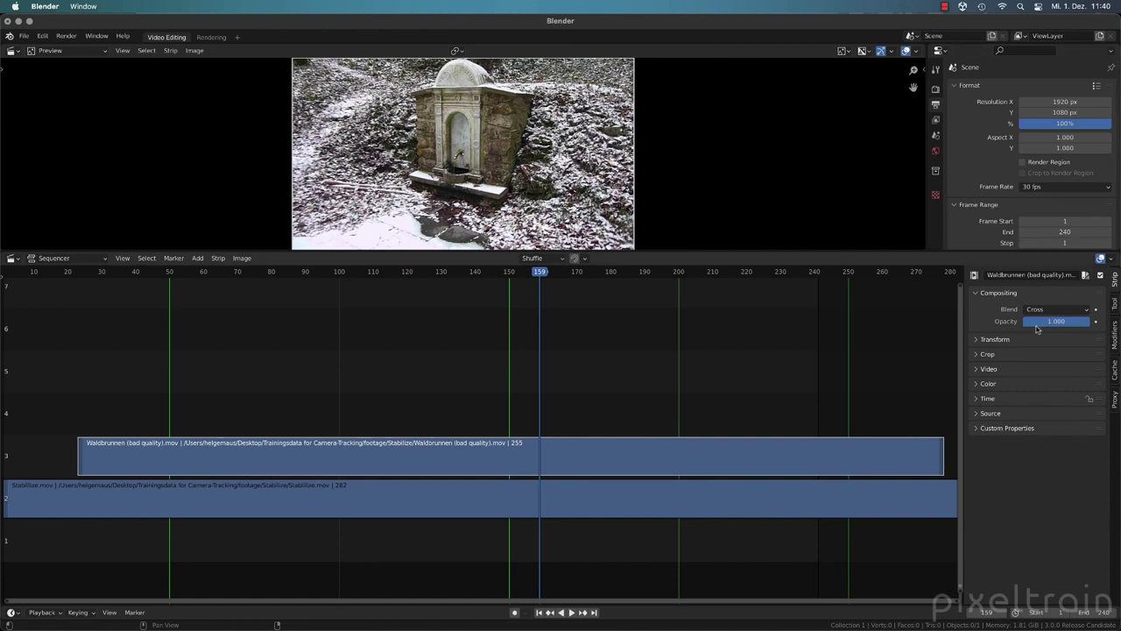
pyautogui.press('n')
pyautogui.press('n')
# Try red, orange, violet, blue and grey color tags on the Waldbrunnen strip and clear the tag.
pyautogui.click(1087, 279)
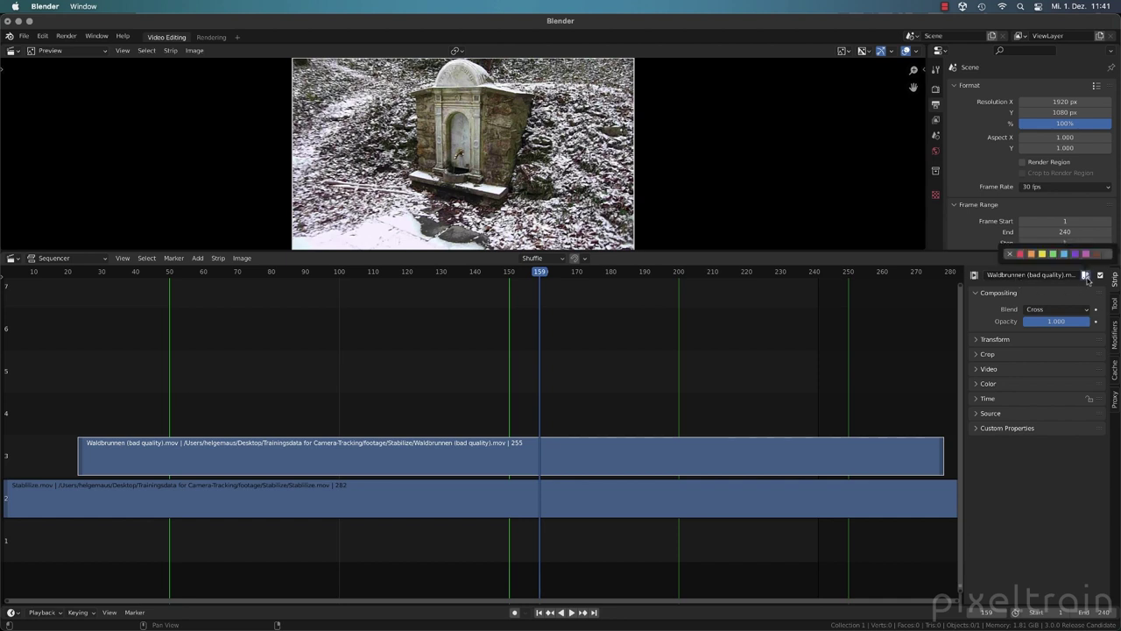
pyautogui.click(1020, 253)
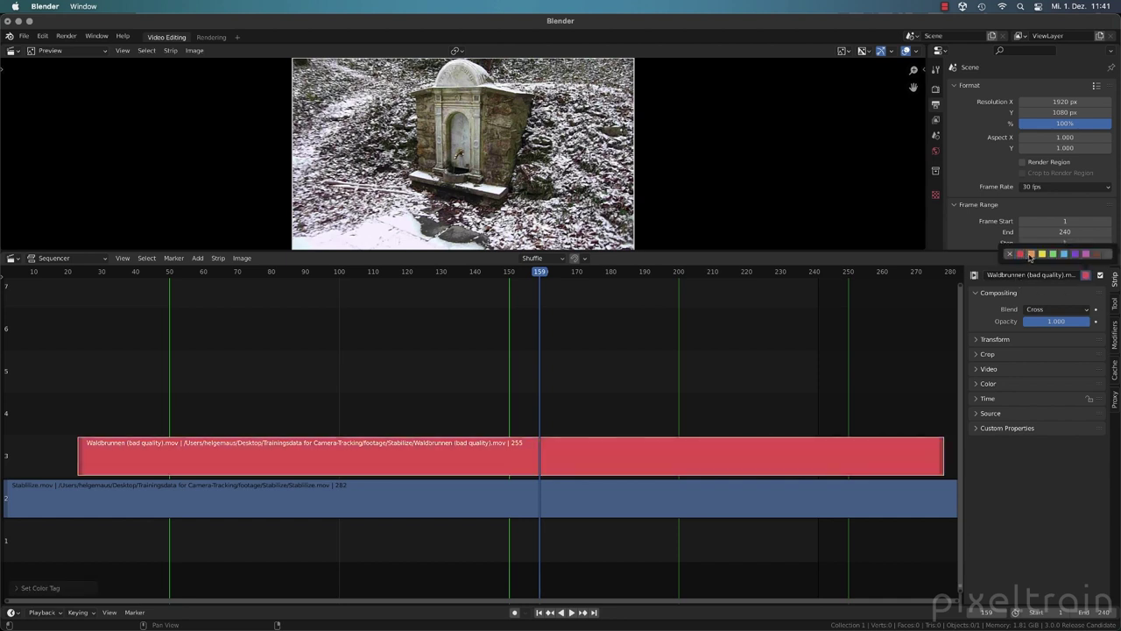
pyautogui.click(1030, 253)
pyautogui.click(1076, 254)
pyautogui.click(1064, 254)
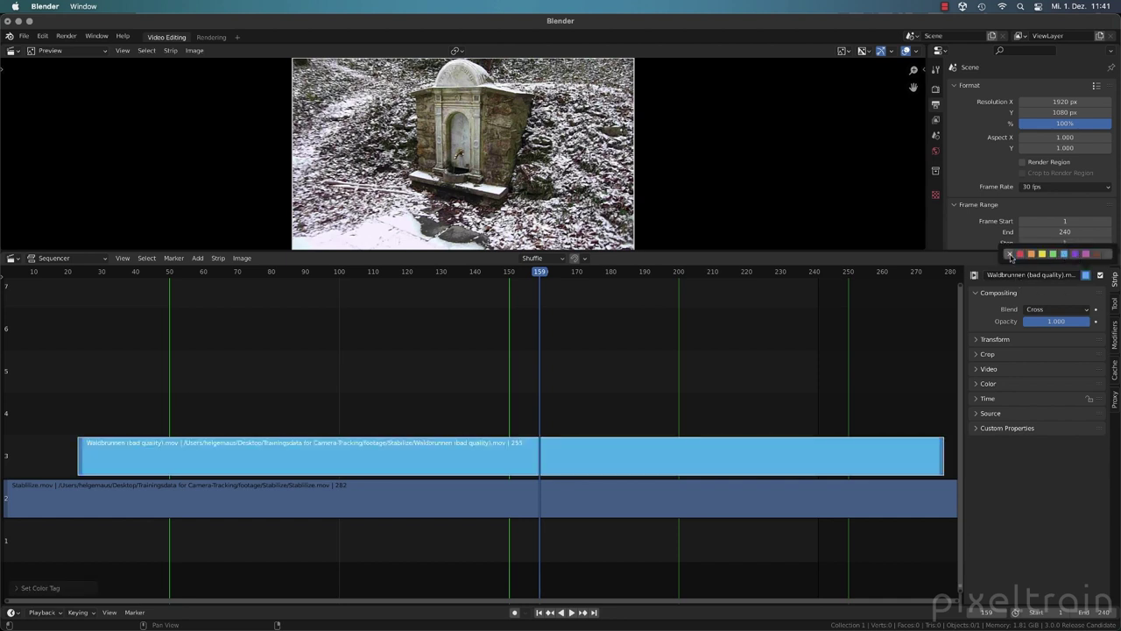
pyautogui.click(1019, 254)
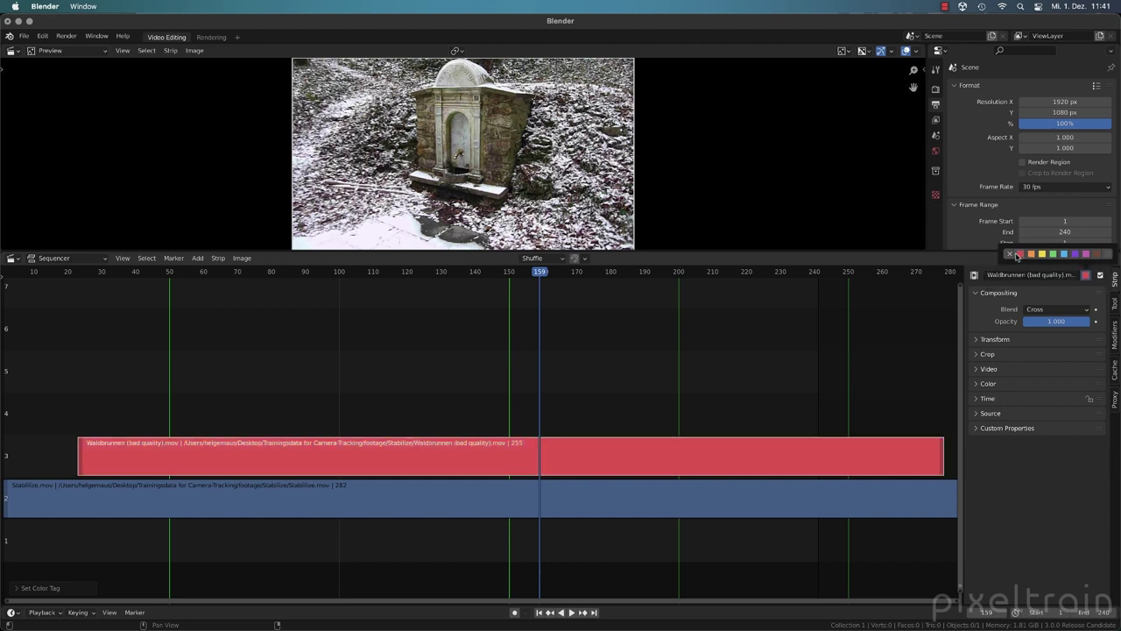
pyautogui.click(1109, 254)
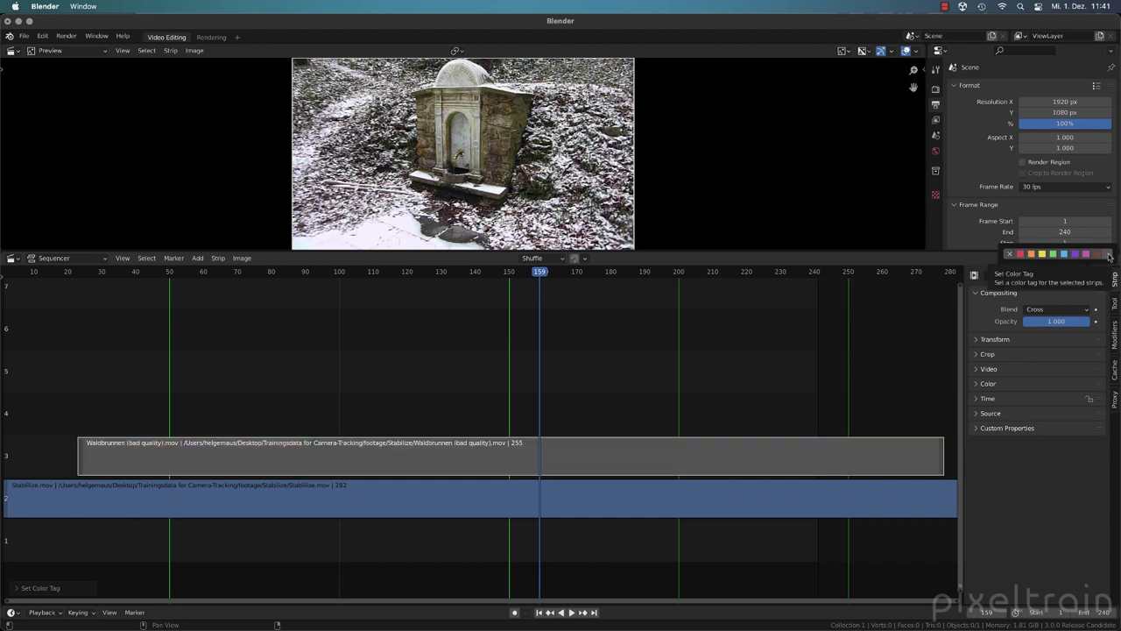
pyautogui.click(1009, 254)
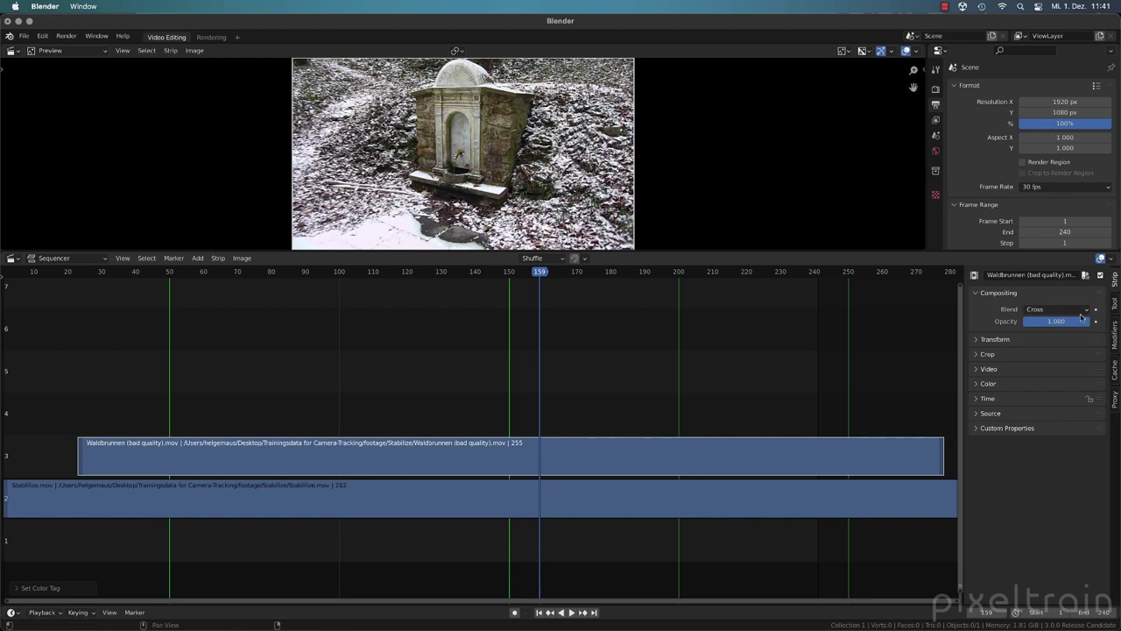
# Review the Waldbrunnen strip's opacity, blend mode and transform properties, and expand its source settings.
pyautogui.moveTo(1057, 321)
pyautogui.mouseDown()
pyautogui.moveTo(1039, 322)
pyautogui.moveTo(1059, 321)
pyautogui.mouseUp()
pyautogui.click(1060, 309)
pyautogui.click(979, 340)
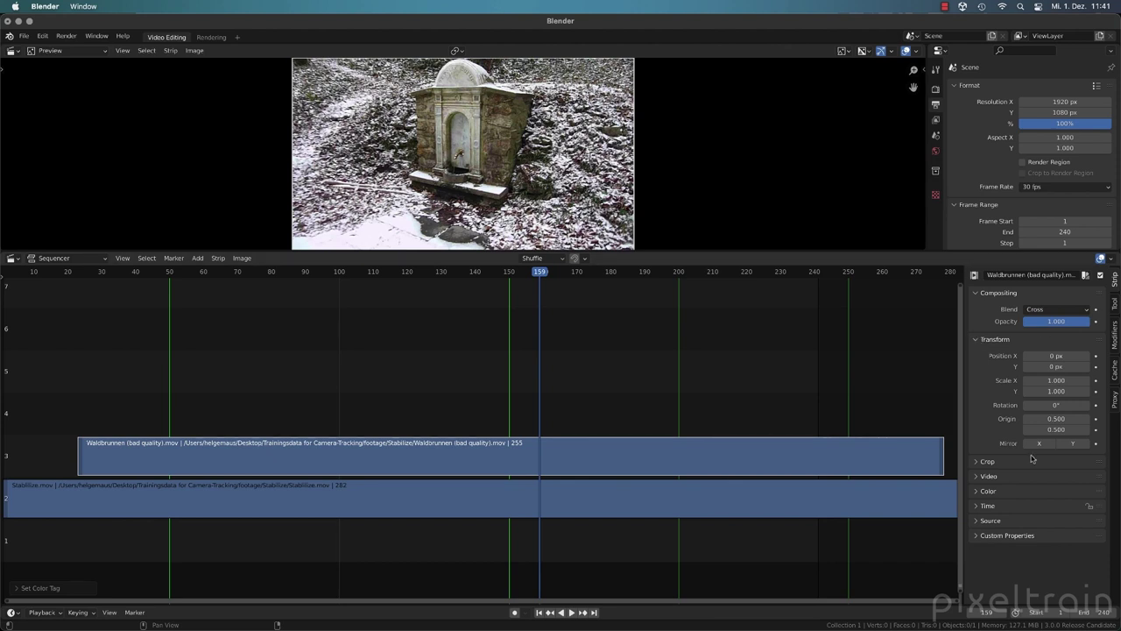
pyautogui.click(980, 339)
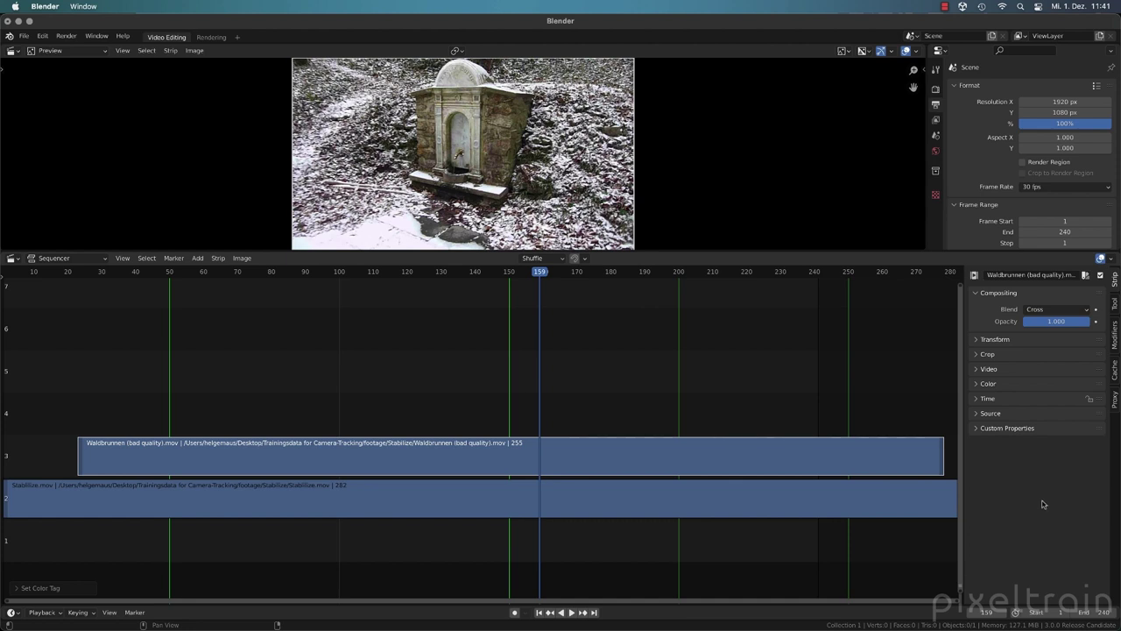
pyautogui.click(974, 415)
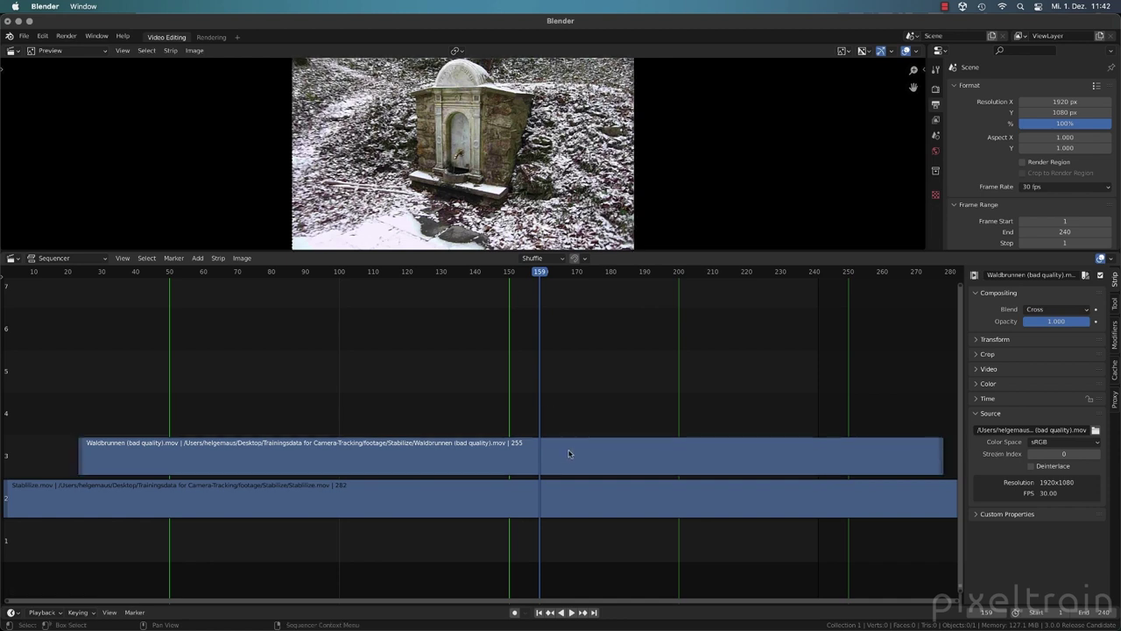
# Delete the Waldbrunnen strip, and play and scrub the remaining Stabilize footage to frame 134.
pyautogui.press('x')
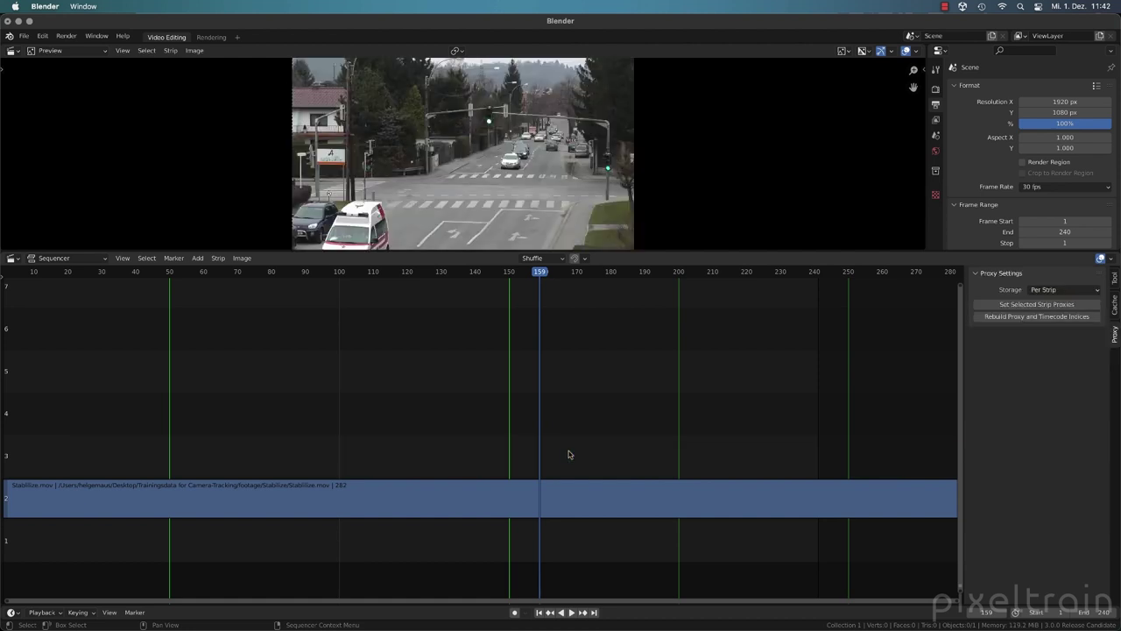
pyautogui.press('space')
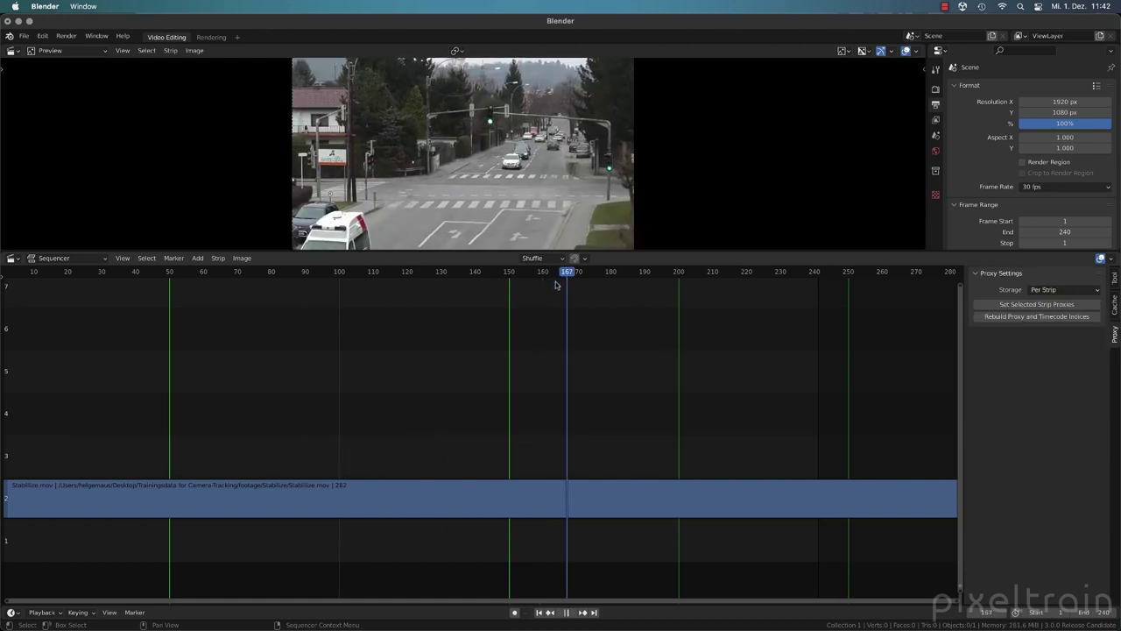
pyautogui.moveTo(555, 285); pyautogui.dragTo(454, 282)
# Enlarge the preview area and set the Stabilize strip's source color space to Non-Color.
pyautogui.moveTo(645, 254); pyautogui.dragTo(648, 305)
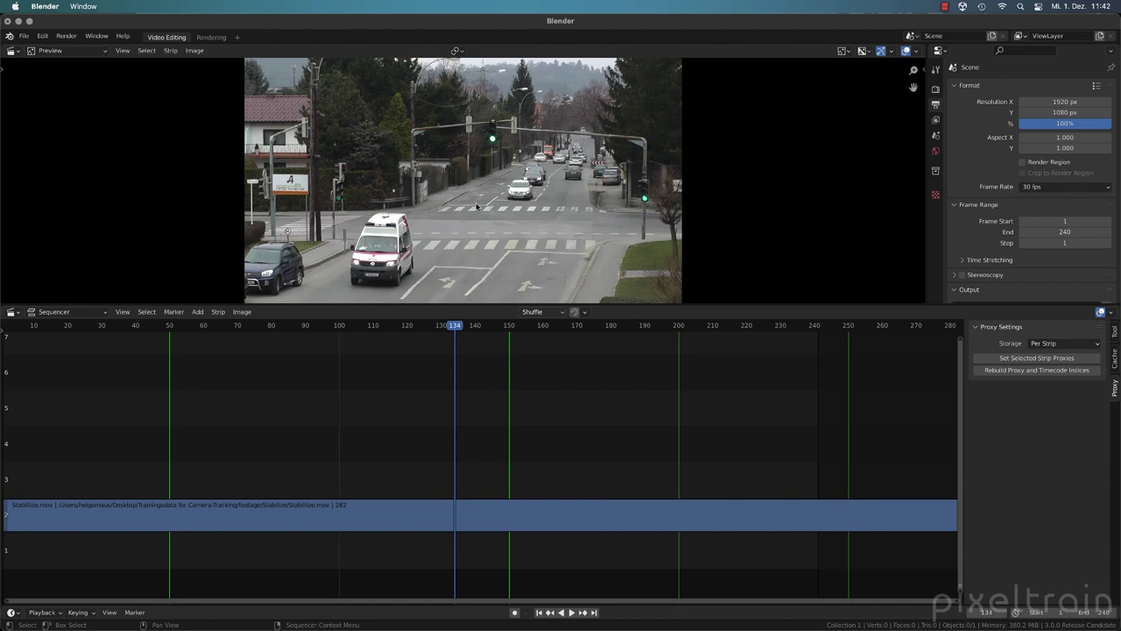
pyautogui.click(512, 512)
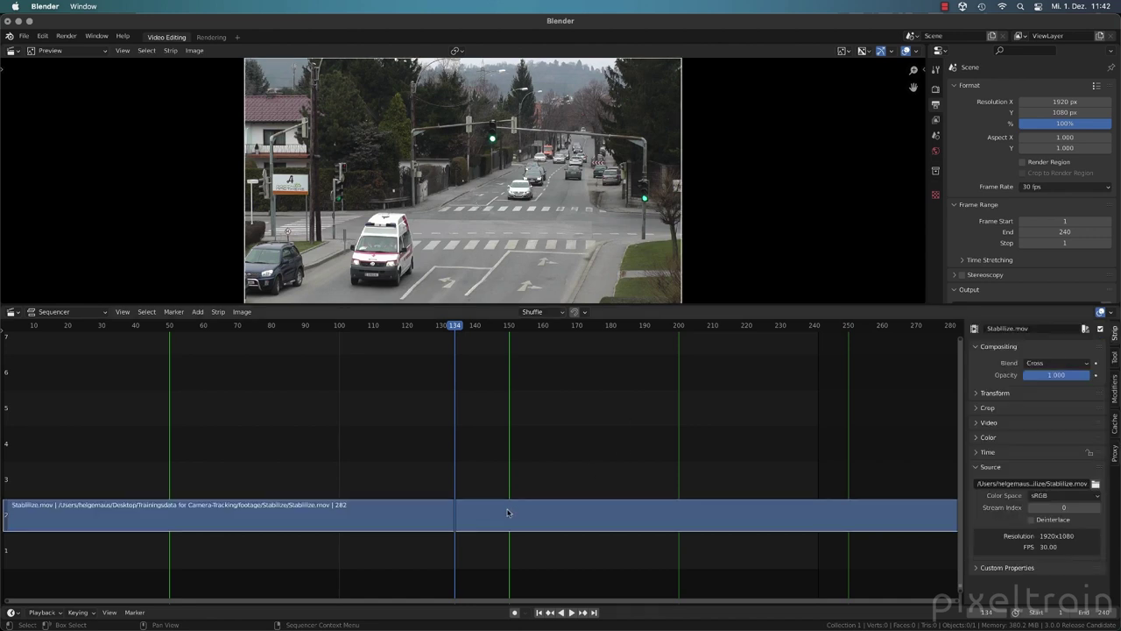
pyautogui.click(1061, 498)
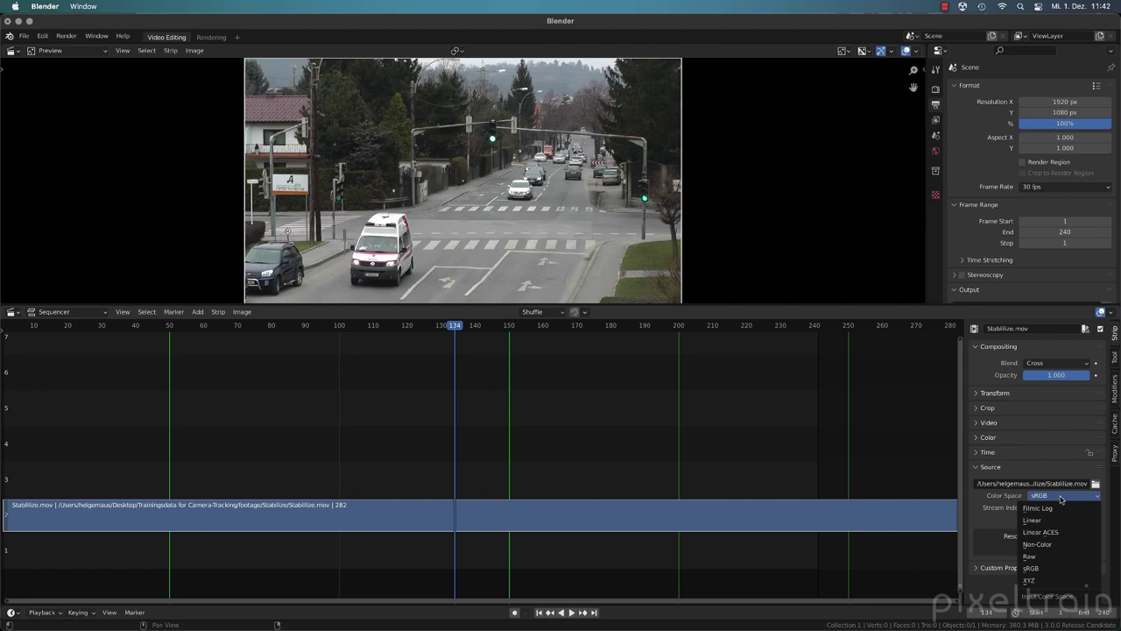
pyautogui.click(1050, 544)
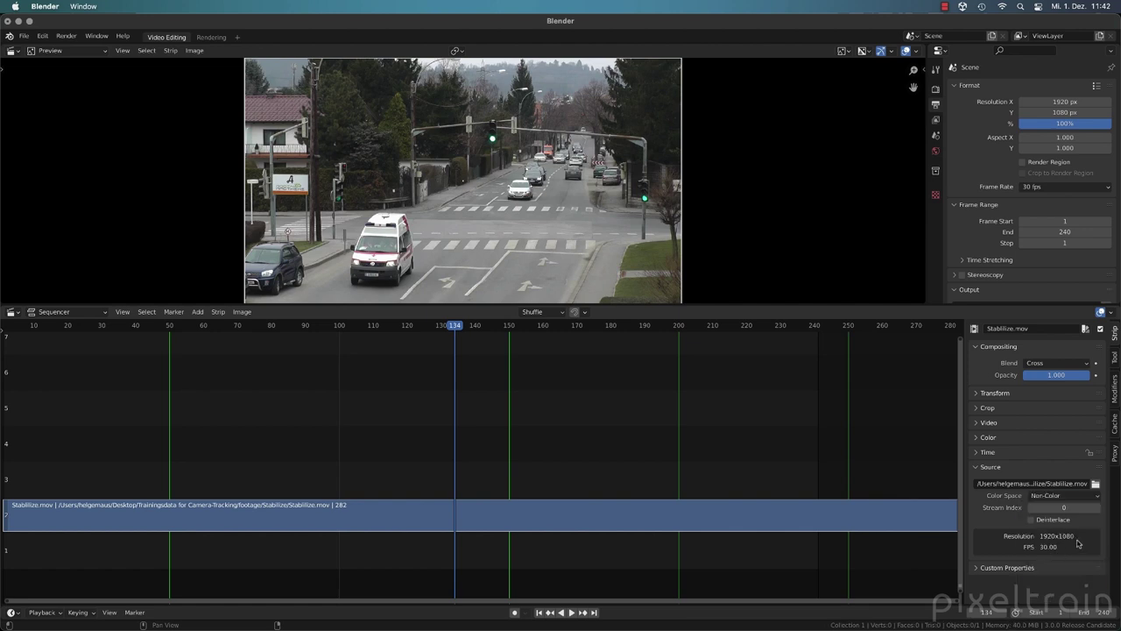
# Try the Linear ACES and Linear source color spaces on the Stabilize strip, and set its color space to sRGB.
pyautogui.click(1061, 495)
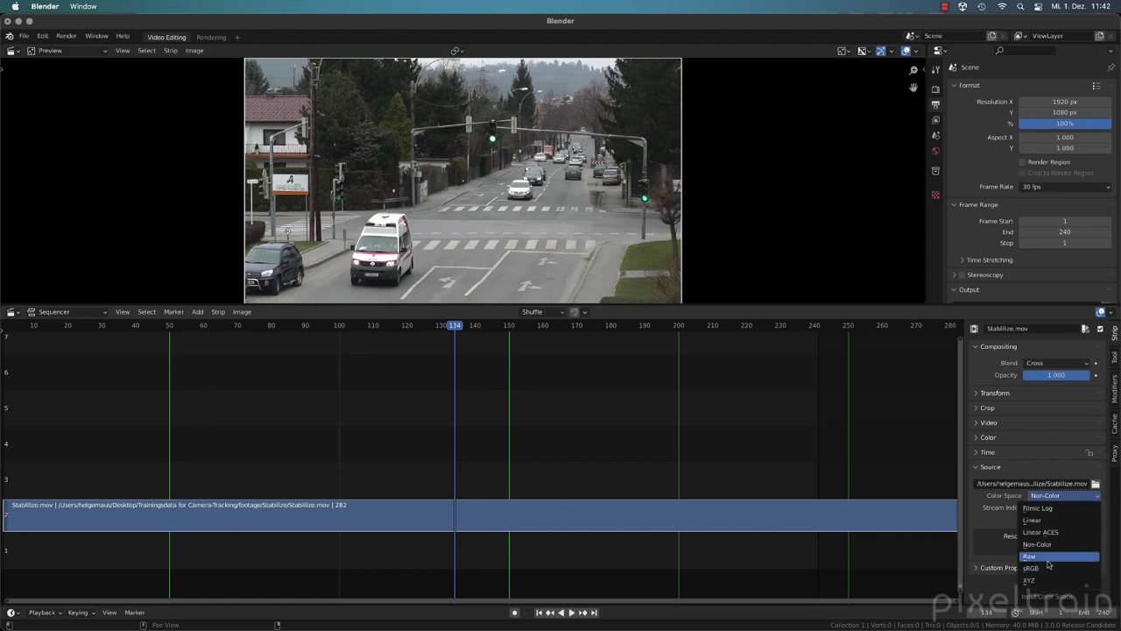
pyautogui.click(1063, 531)
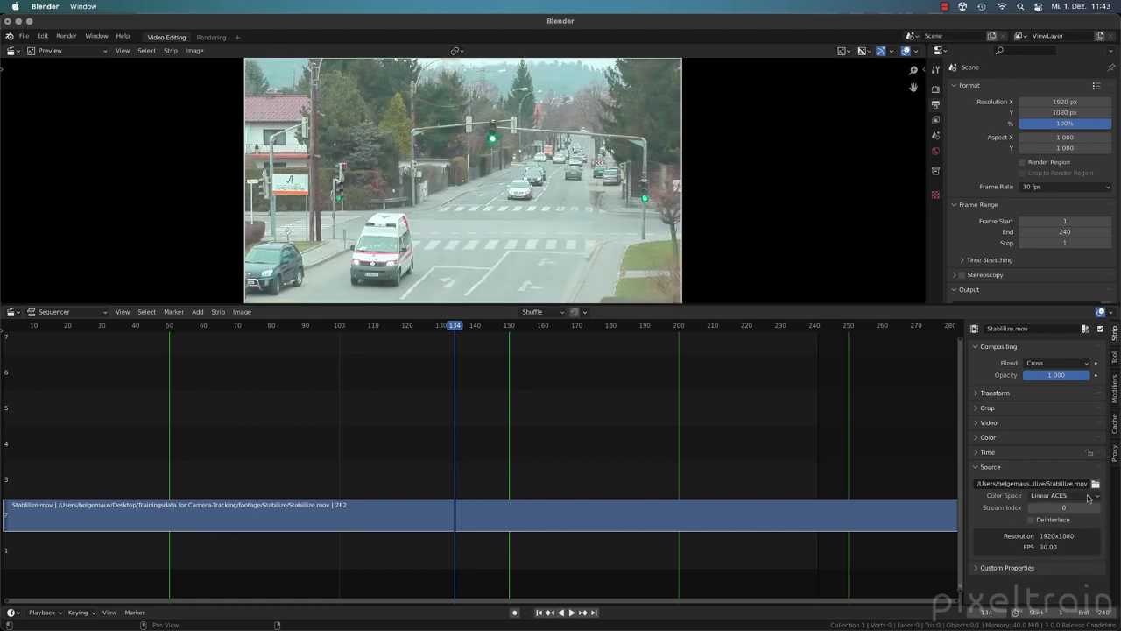
pyautogui.click(1062, 496)
pyautogui.click(1057, 520)
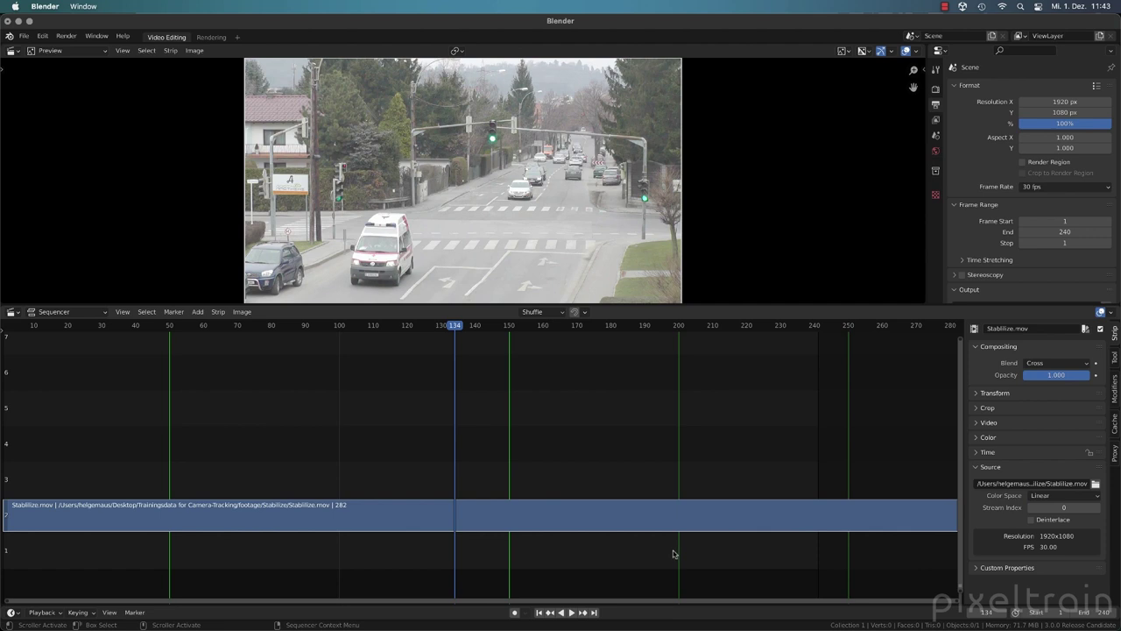
pyautogui.click(1042, 496)
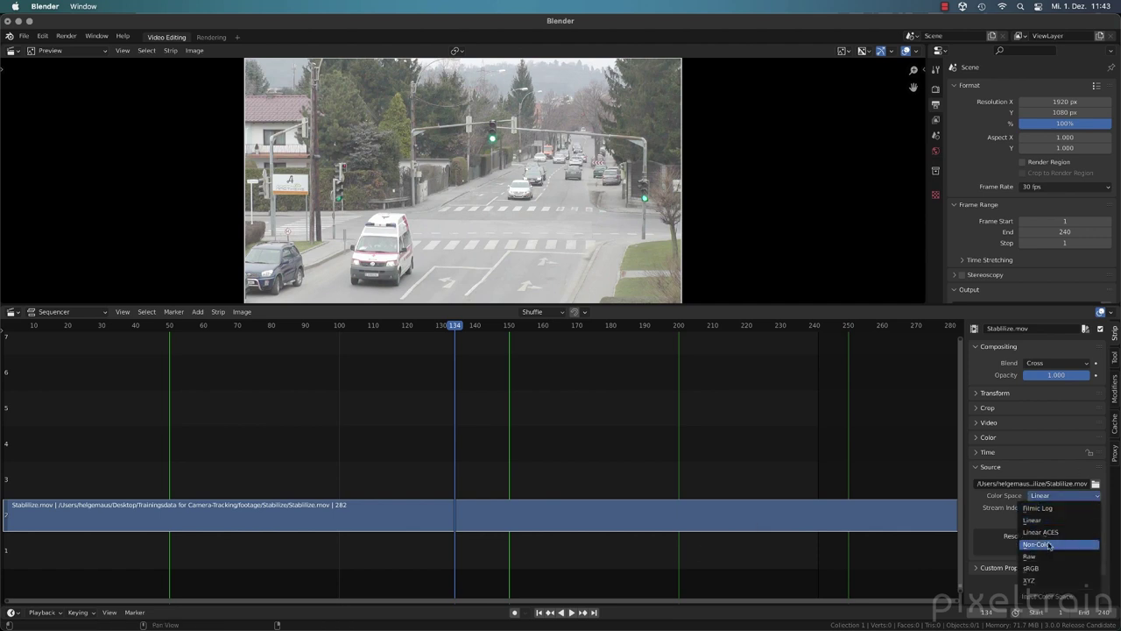
pyautogui.click(1033, 568)
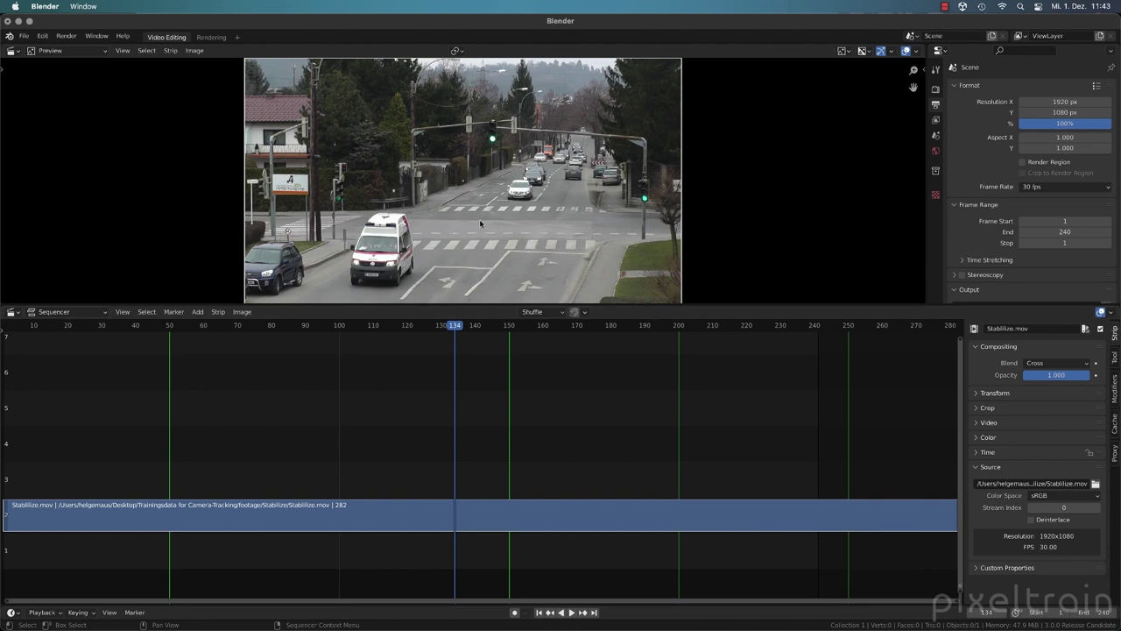
# Enlarge the preview area and expand the scene's Color Management render settings to review the display device.
pyautogui.moveTo(715, 304); pyautogui.dragTo(735, 429)
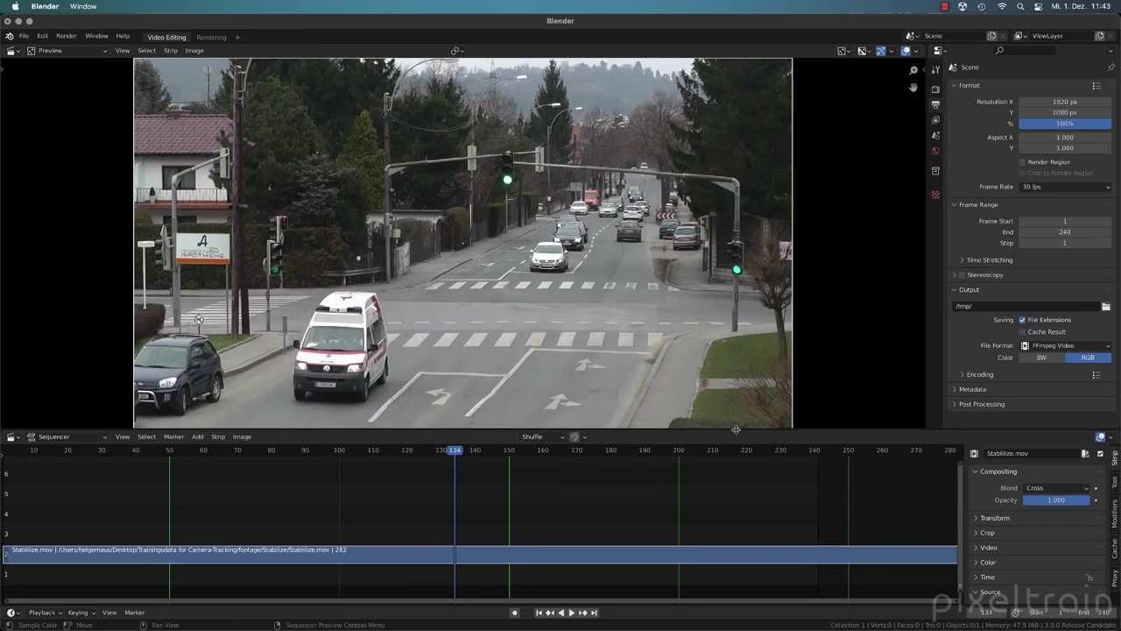
pyautogui.click(936, 90)
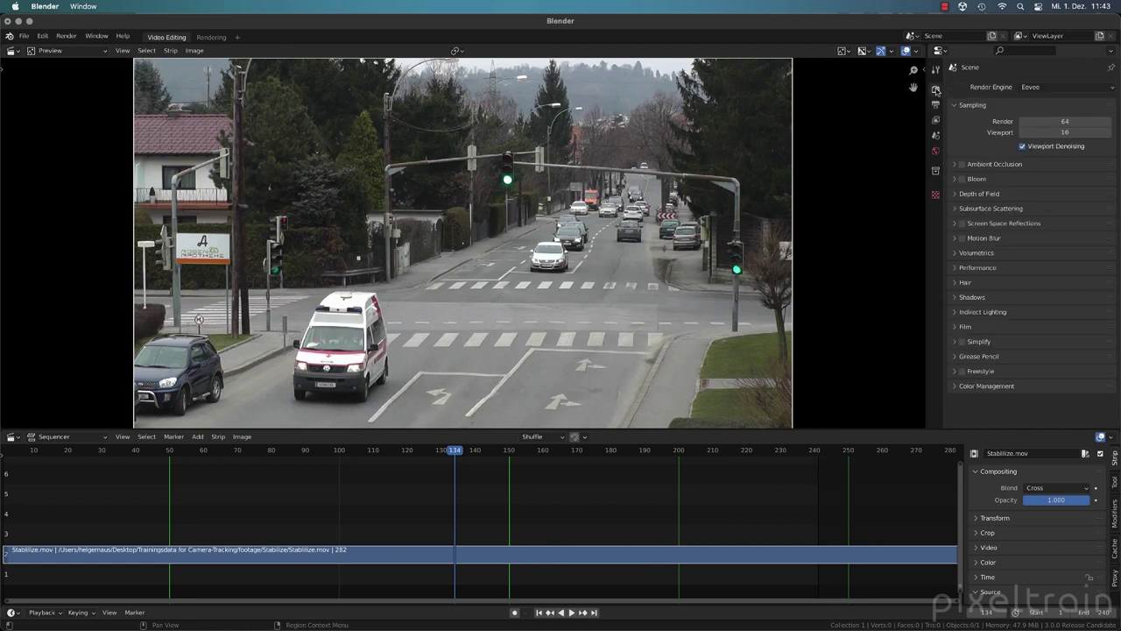
pyautogui.click(959, 386)
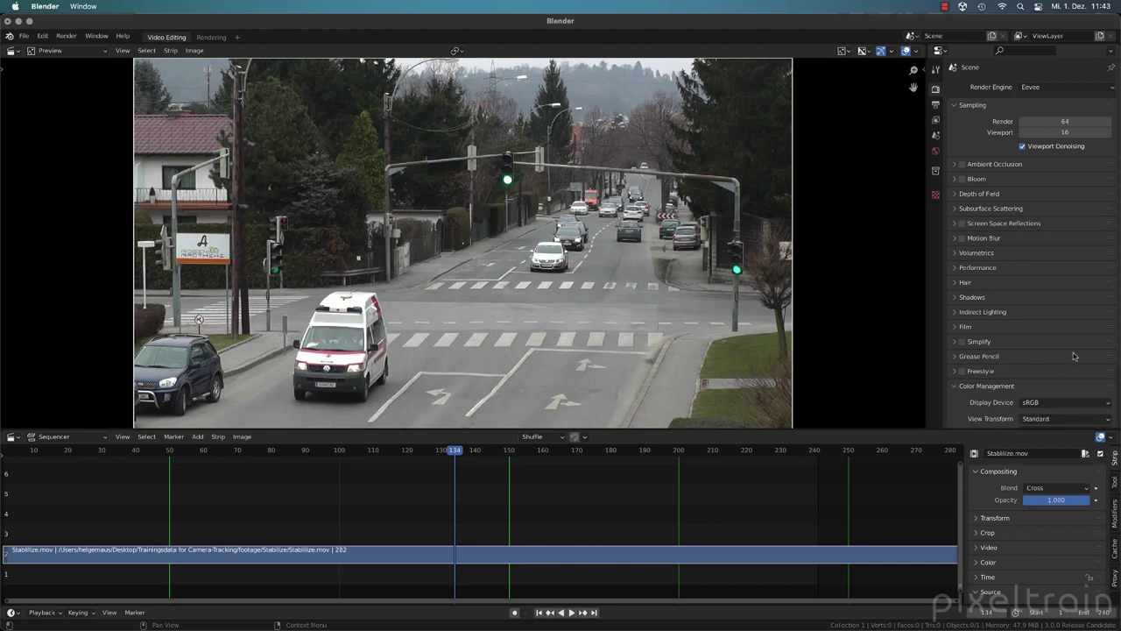
pyautogui.scroll(-2, 1072, 355)
pyautogui.scroll(-2, 1073, 355)
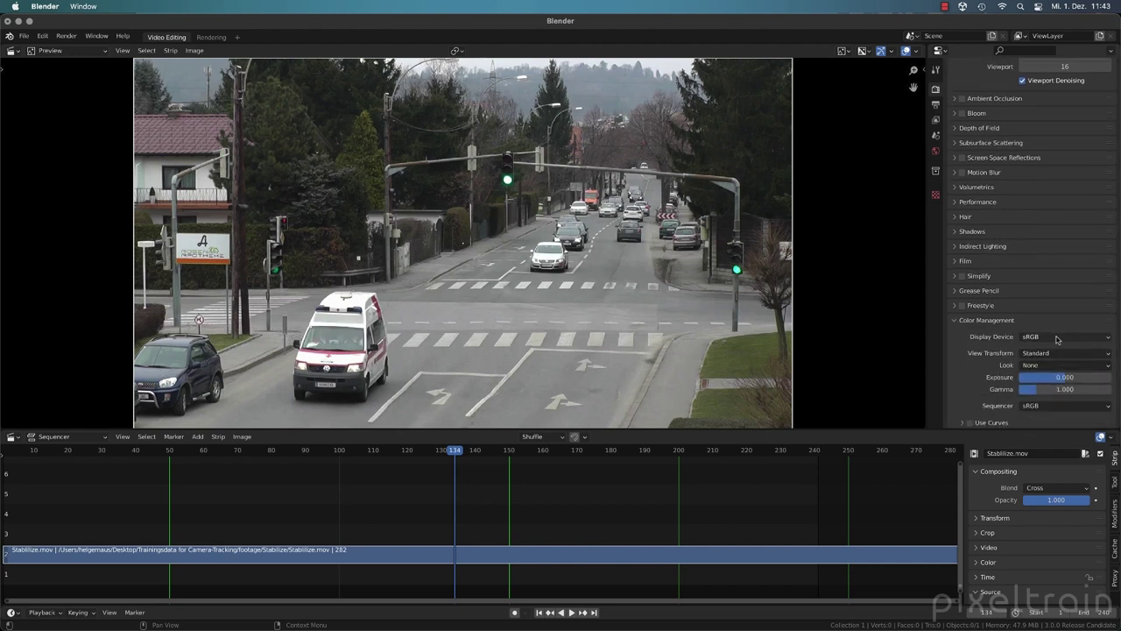
pyautogui.click(1057, 339)
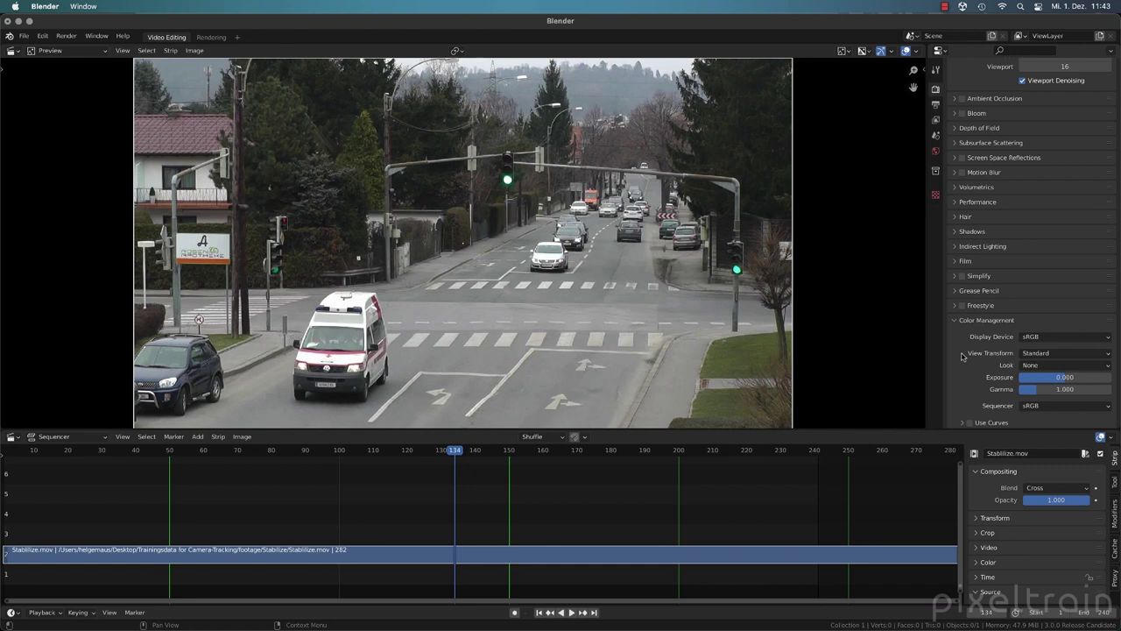
# Try the Filmic view transform, switch back to Standard, and keep the sequencer color space at sRGB.
pyautogui.click(1036, 353)
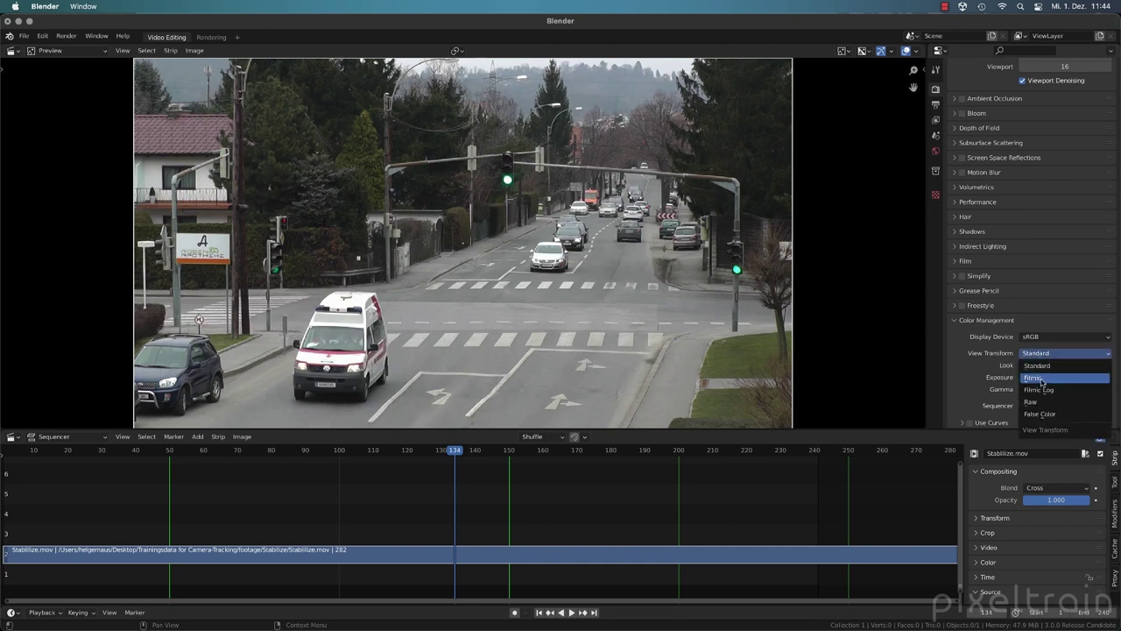
pyautogui.click(1040, 379)
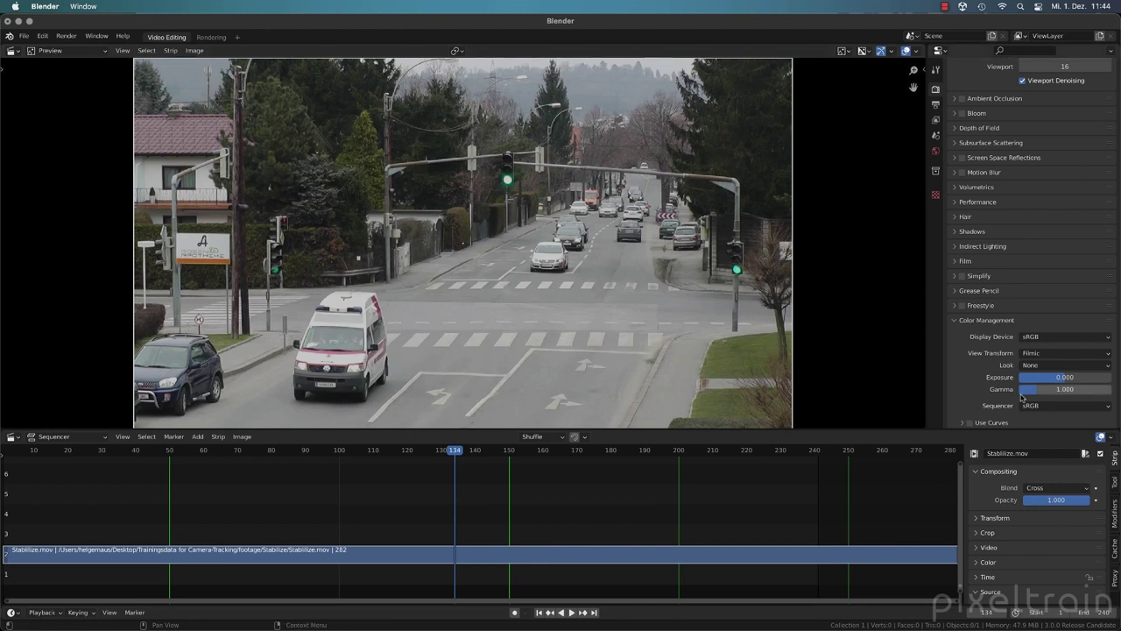
pyautogui.click(1033, 353)
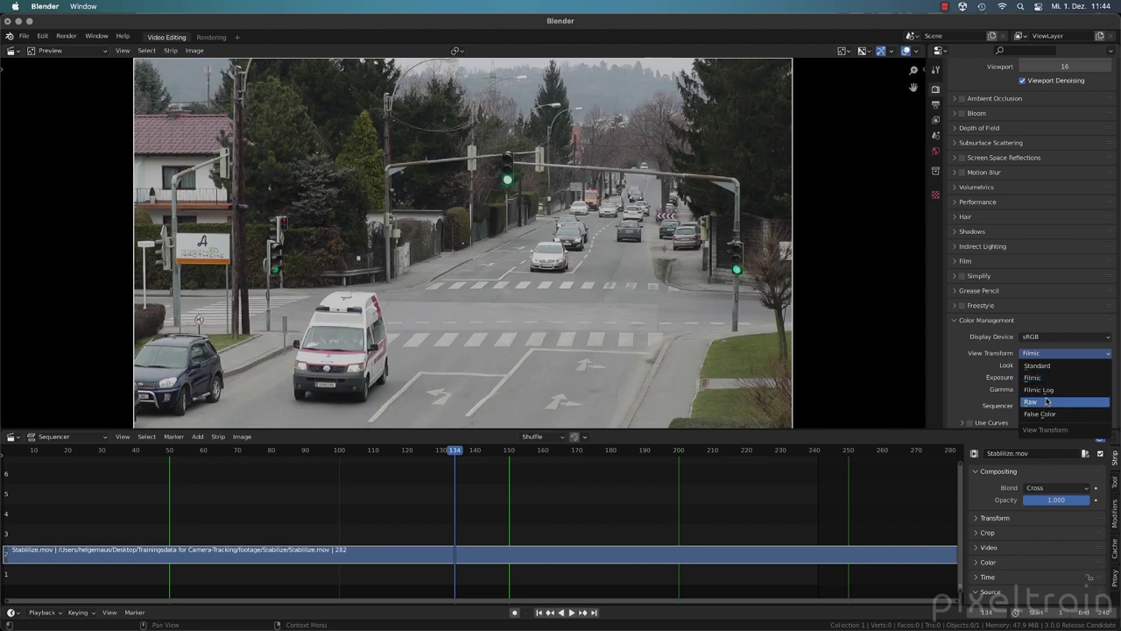
pyautogui.click(1056, 365)
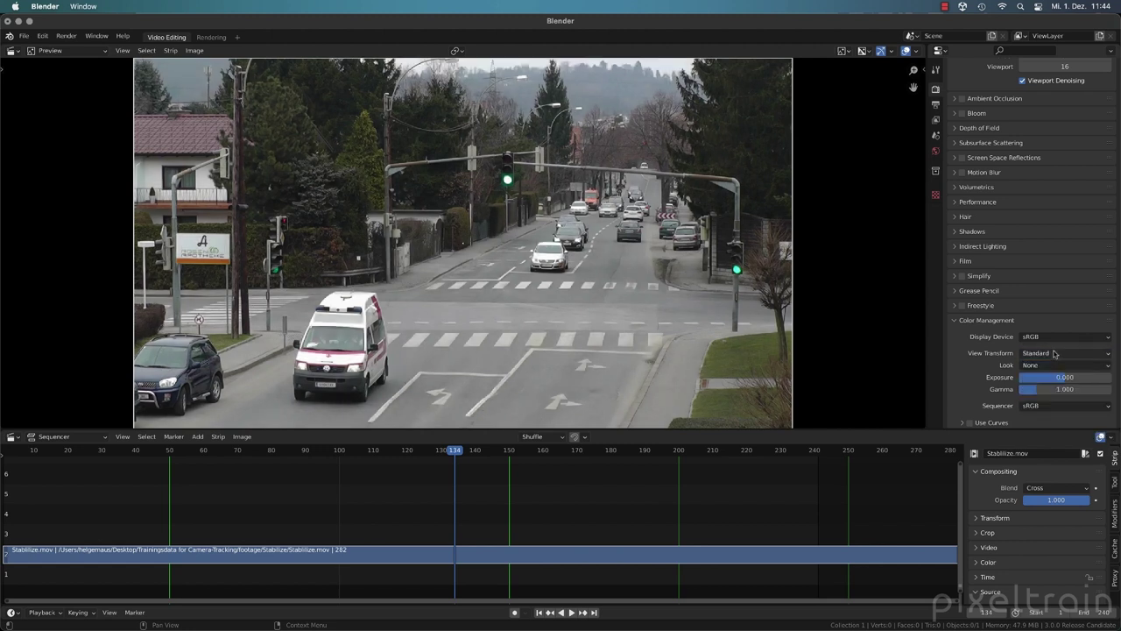
pyautogui.click(1037, 408)
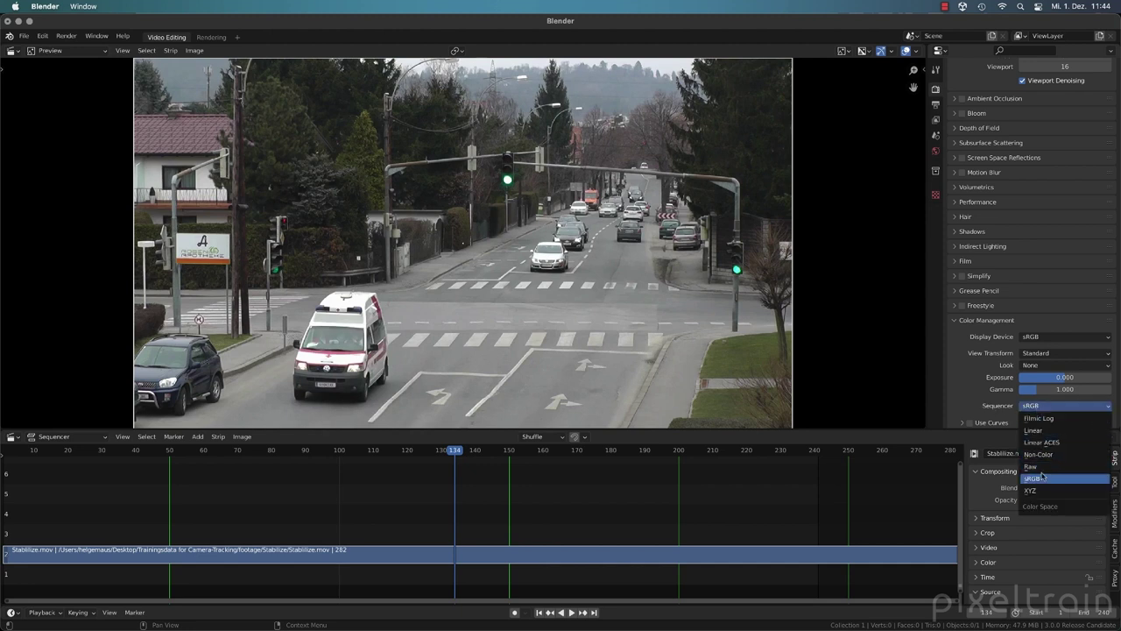
pyautogui.click(1044, 478)
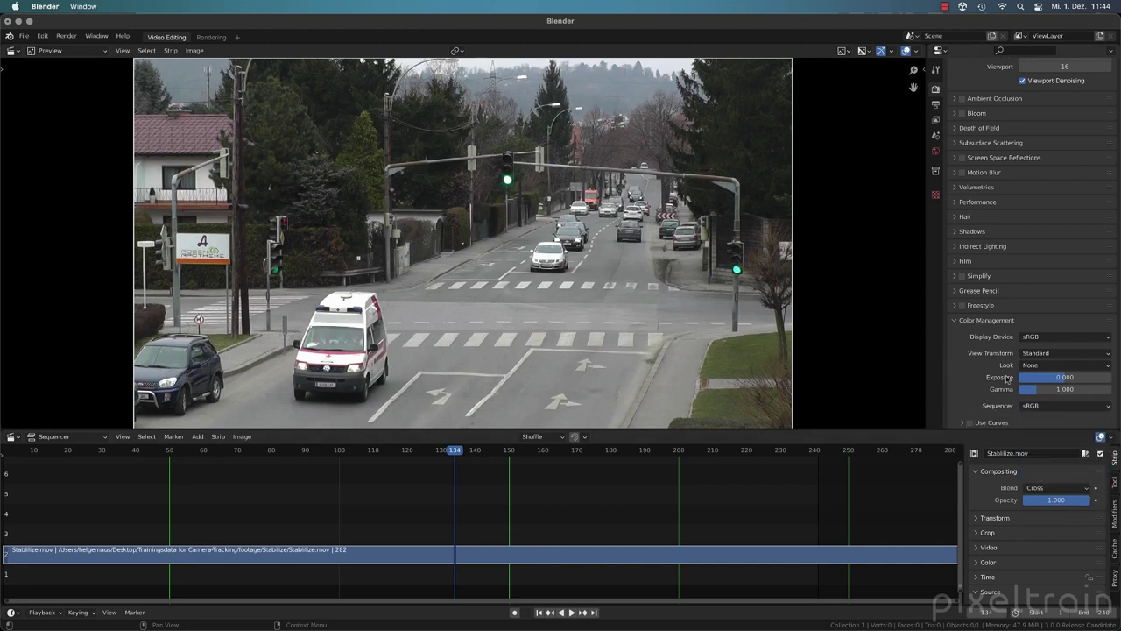
# Try the Filmic view transform with Medium Low Contrast and Very Low Contrast looks, and restore Standard with look None.
pyautogui.click(1048, 355)
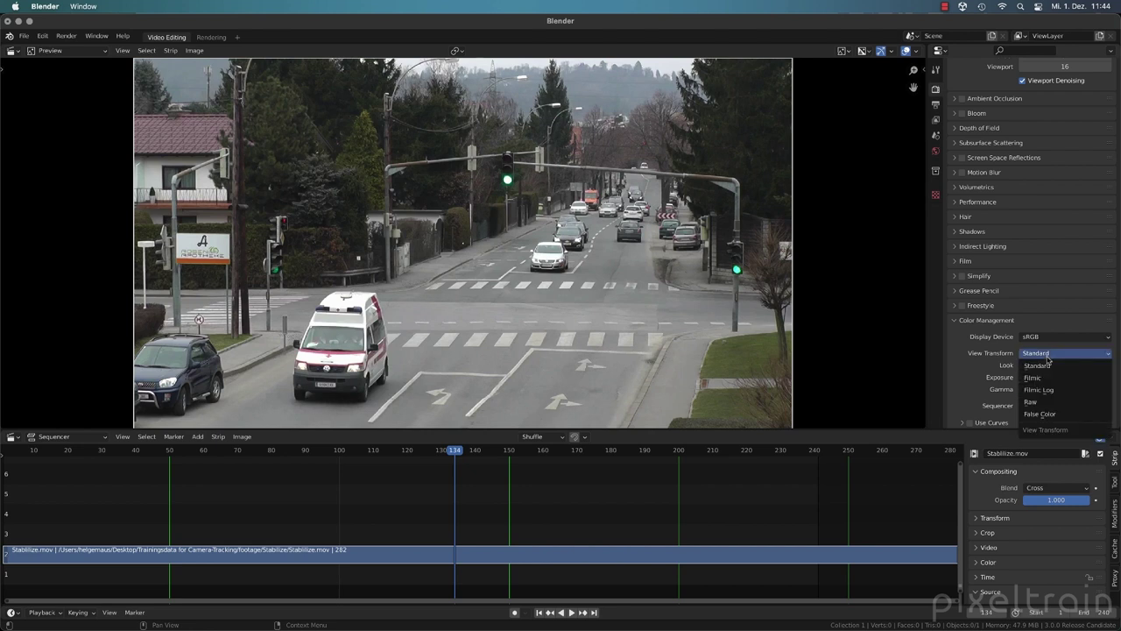
pyautogui.click(1045, 379)
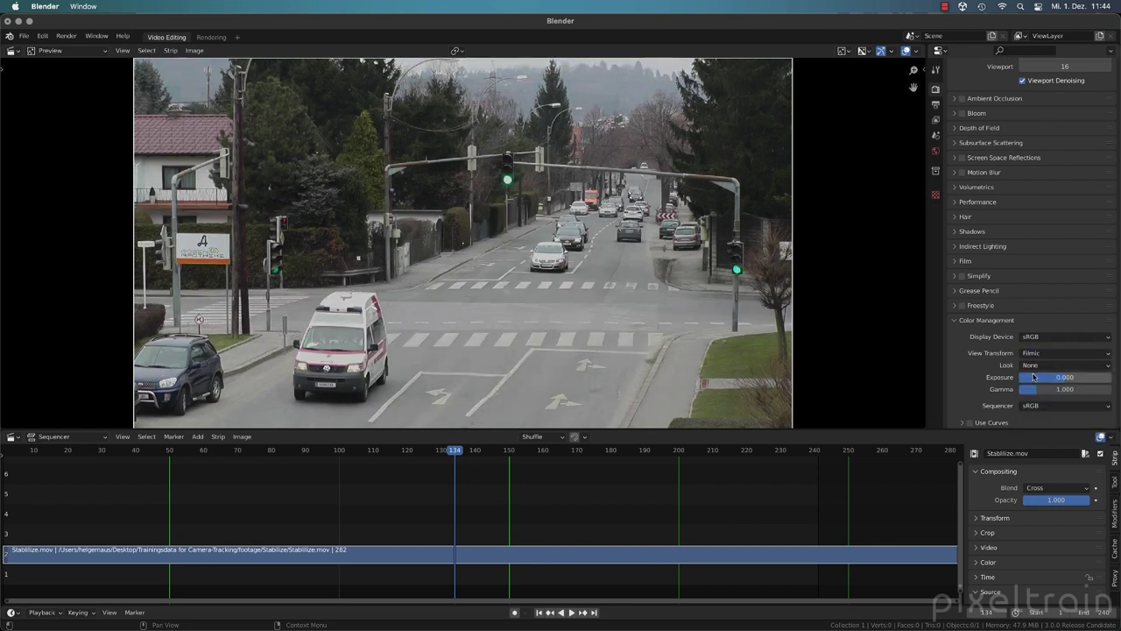
pyautogui.click(1047, 365)
pyautogui.click(1040, 438)
pyautogui.click(1069, 364)
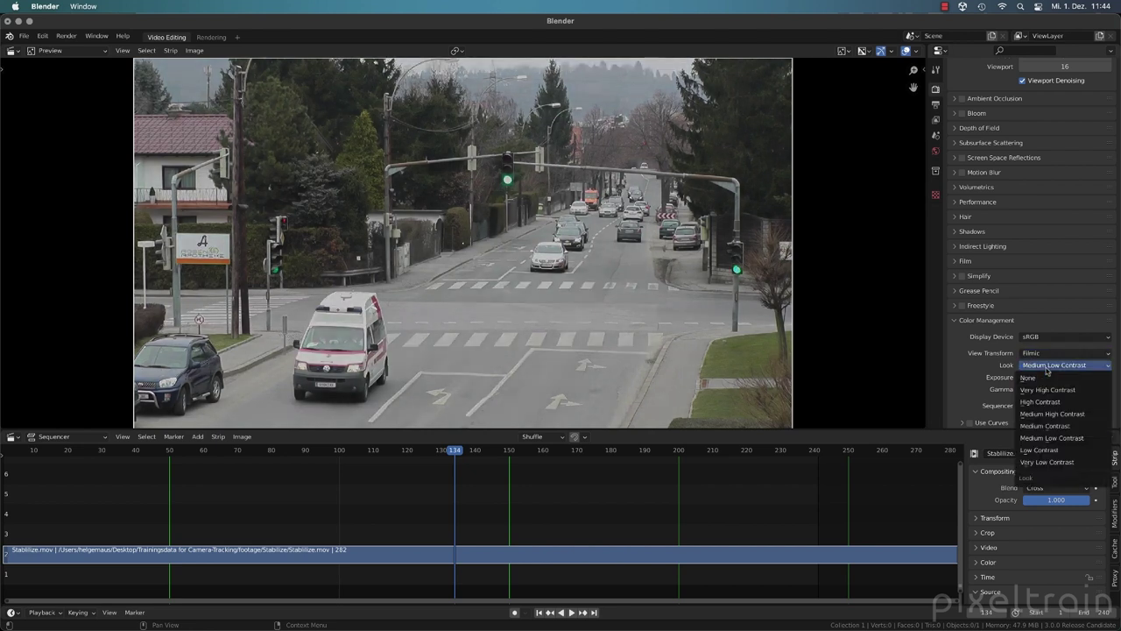
pyautogui.click(1043, 463)
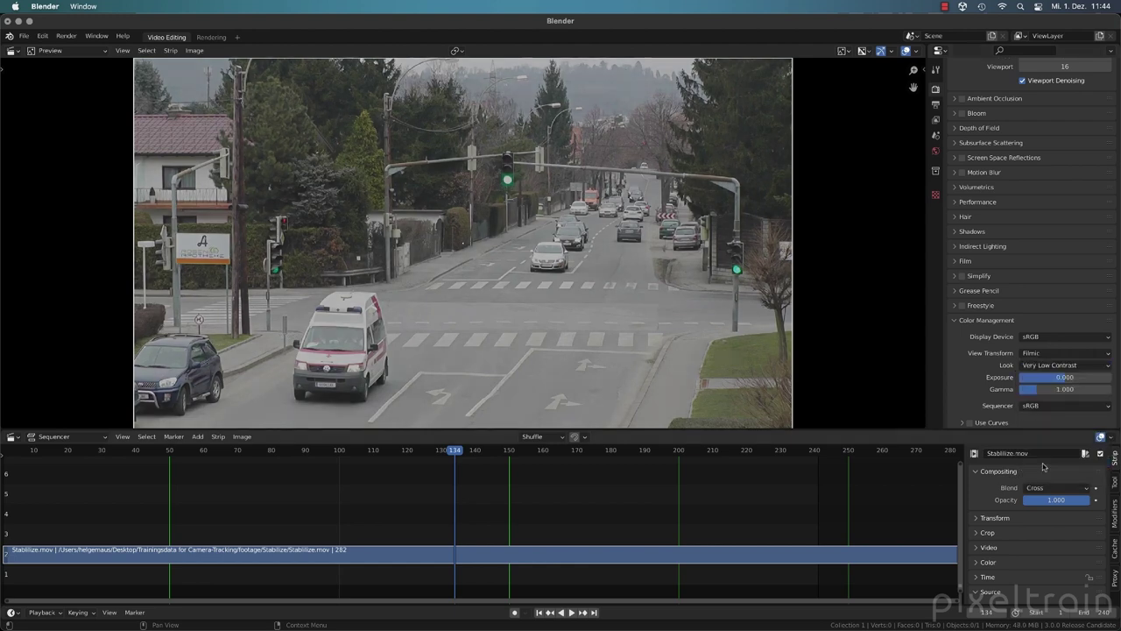
pyautogui.click(1047, 353)
pyautogui.click(1048, 361)
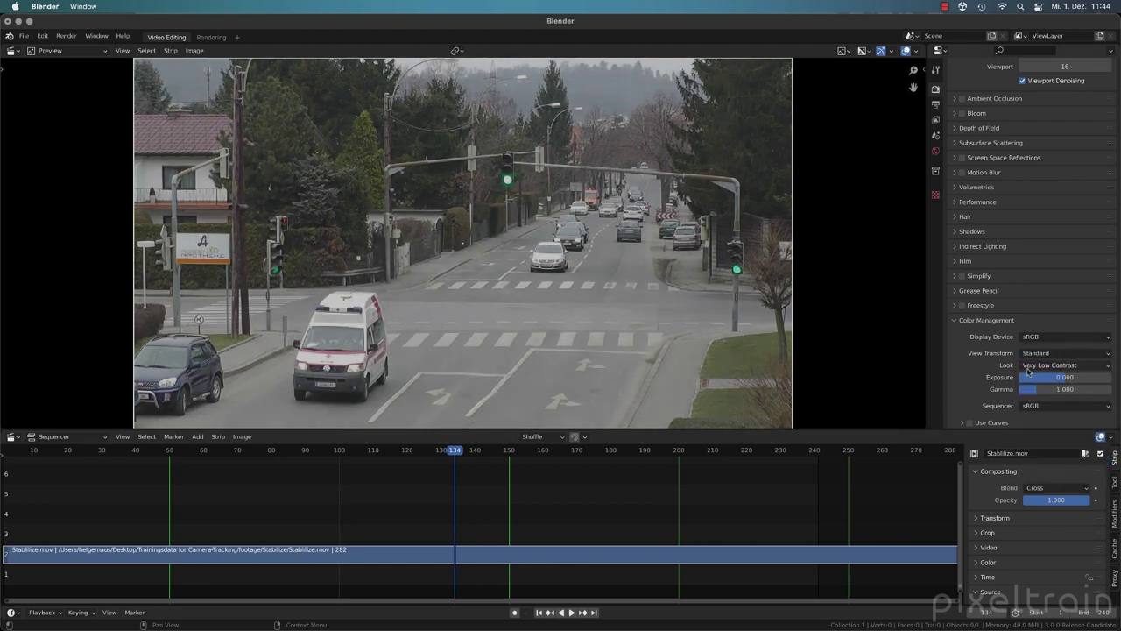
pyautogui.click(1054, 366)
pyautogui.click(1030, 377)
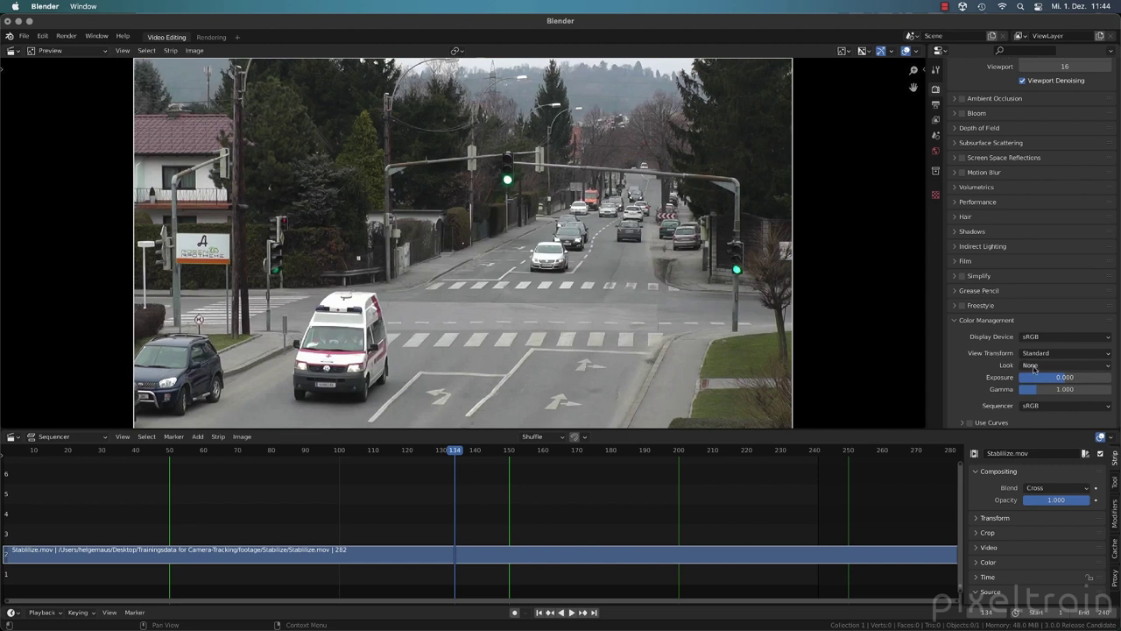
# Try the Medium High Contrast look with the Standard view transform, and reset the look to None.
pyautogui.click(1035, 365)
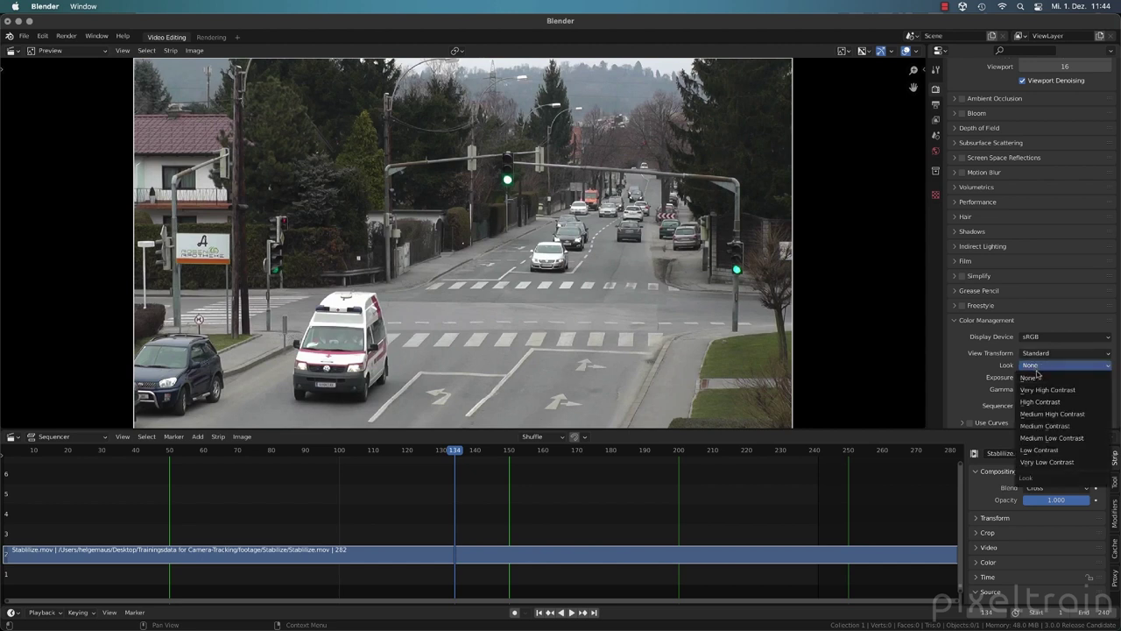
pyautogui.click(1047, 413)
pyautogui.click(1046, 368)
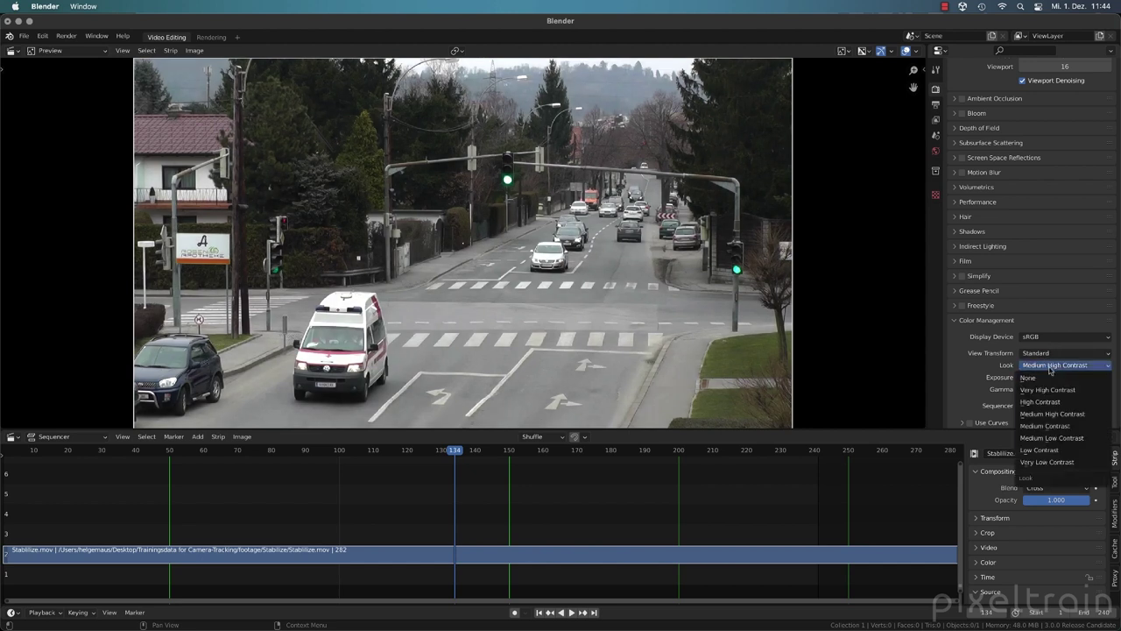
pyautogui.click(1035, 365)
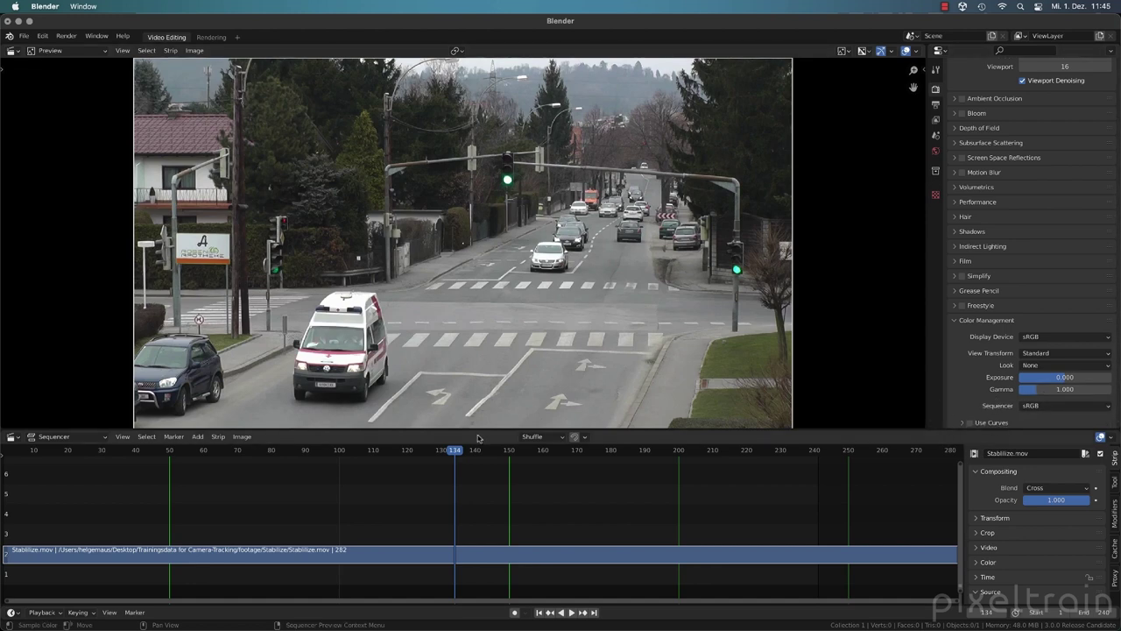
# Enlarge the sequencer area, and scrub and play the Stabilize footage around frames 128 to 149.
pyautogui.hotkey('shift', 'ctrl', 'space')
pyautogui.moveTo(330, 444); pyautogui.dragTo(505, 444)
pyautogui.moveTo(634, 432); pyautogui.dragTo(634, 394)
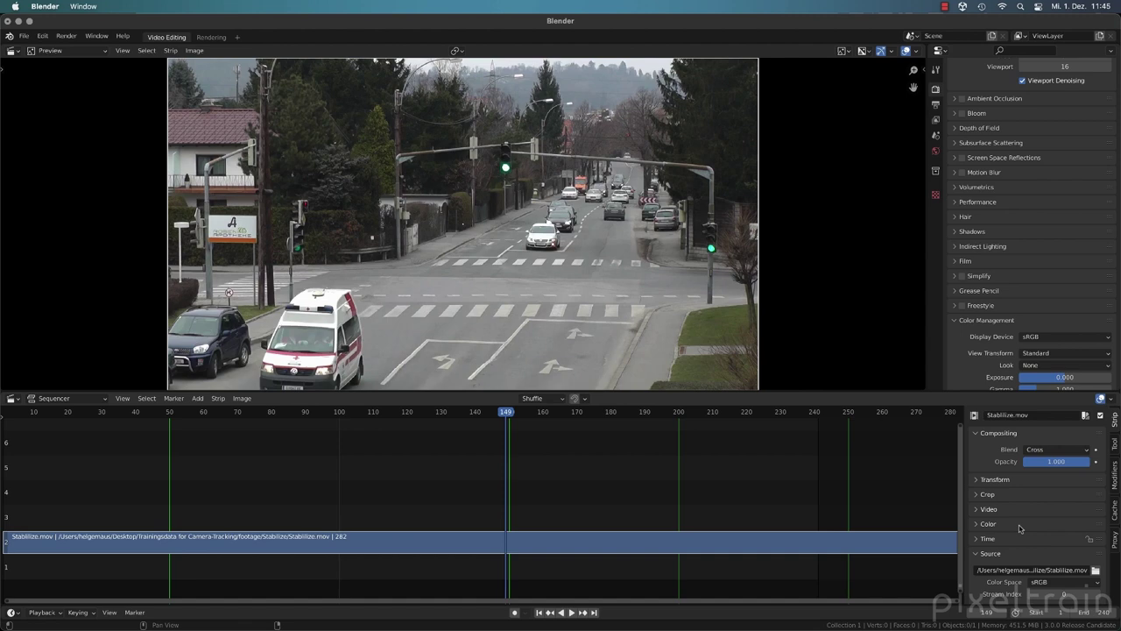
pyautogui.moveTo(558, 465); pyautogui.dragTo(429, 447)
pyautogui.press('space')
pyautogui.press('space')
pyautogui.scroll(-2, 504, 524)
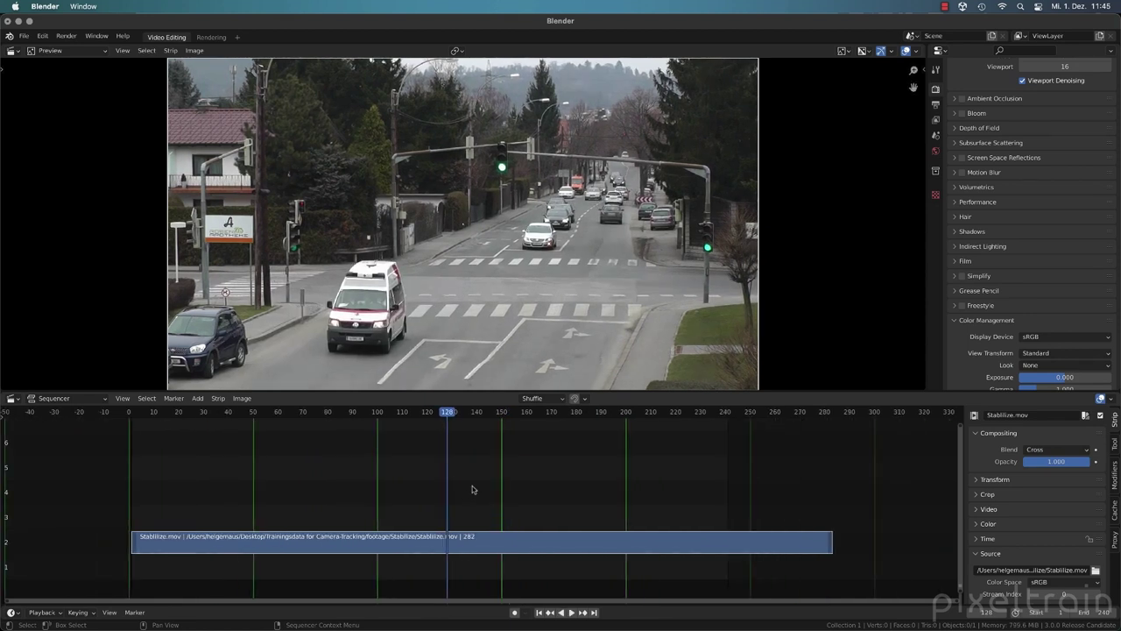
# Play the Stabilize footage from frame 1, stop playback, and place the playhead at frame 50.
pyautogui.hotkey('shift', 'Left')
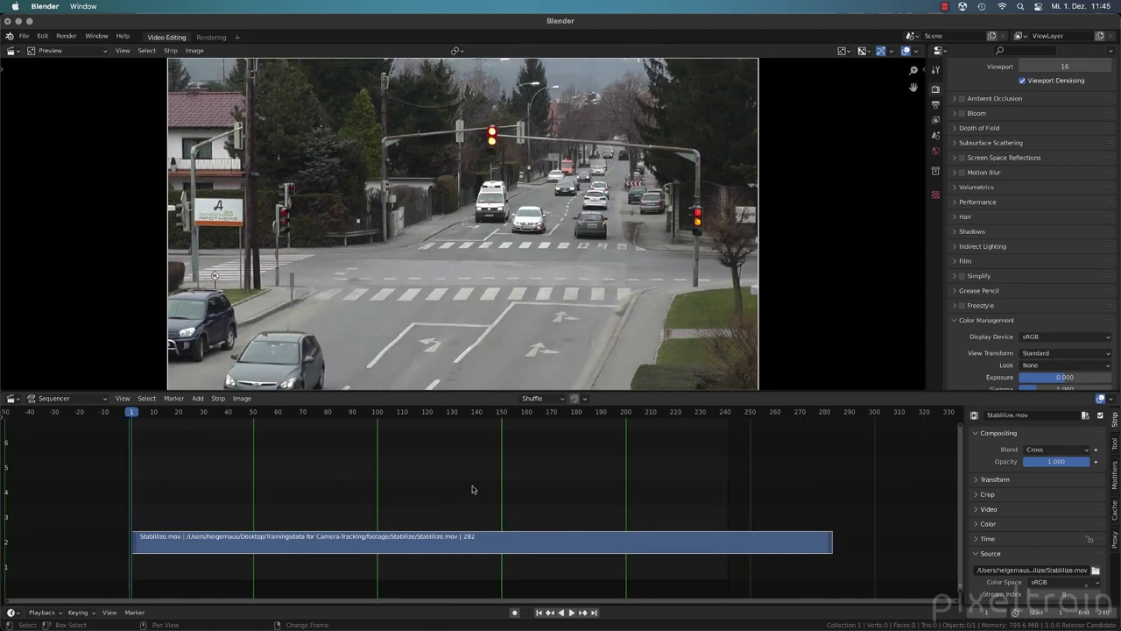
pyautogui.press('space')
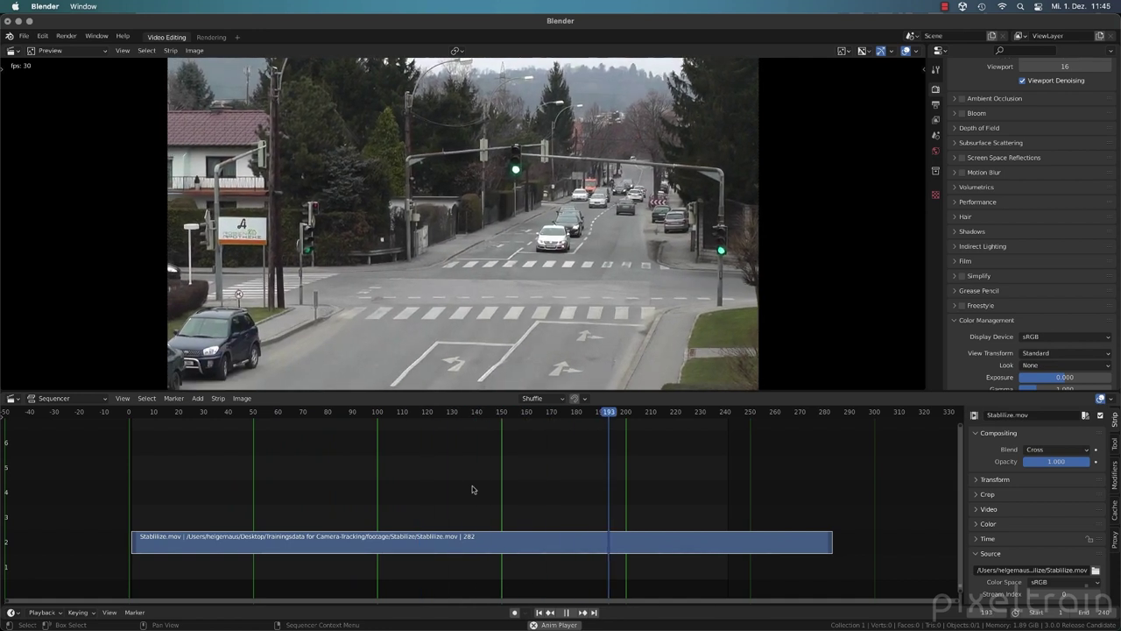
pyautogui.press('space')
pyautogui.moveTo(231, 413); pyautogui.dragTo(254, 427)
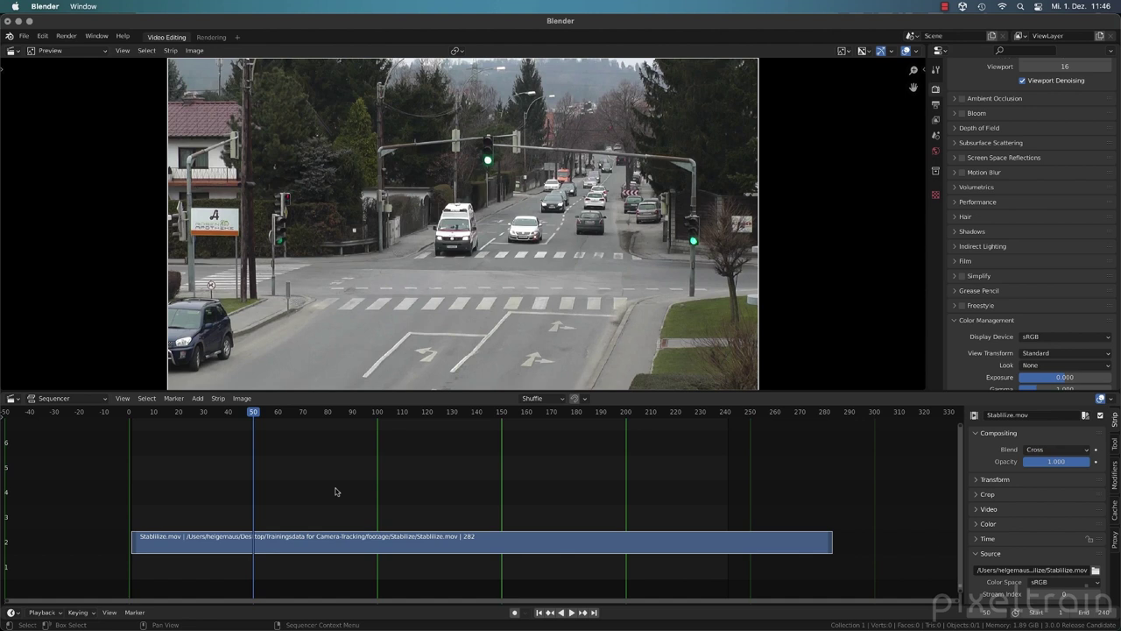
# Display the sequencer's editing tools for review and hide them again.
pyautogui.press('t')
pyautogui.press('t')
pyautogui.press('t')
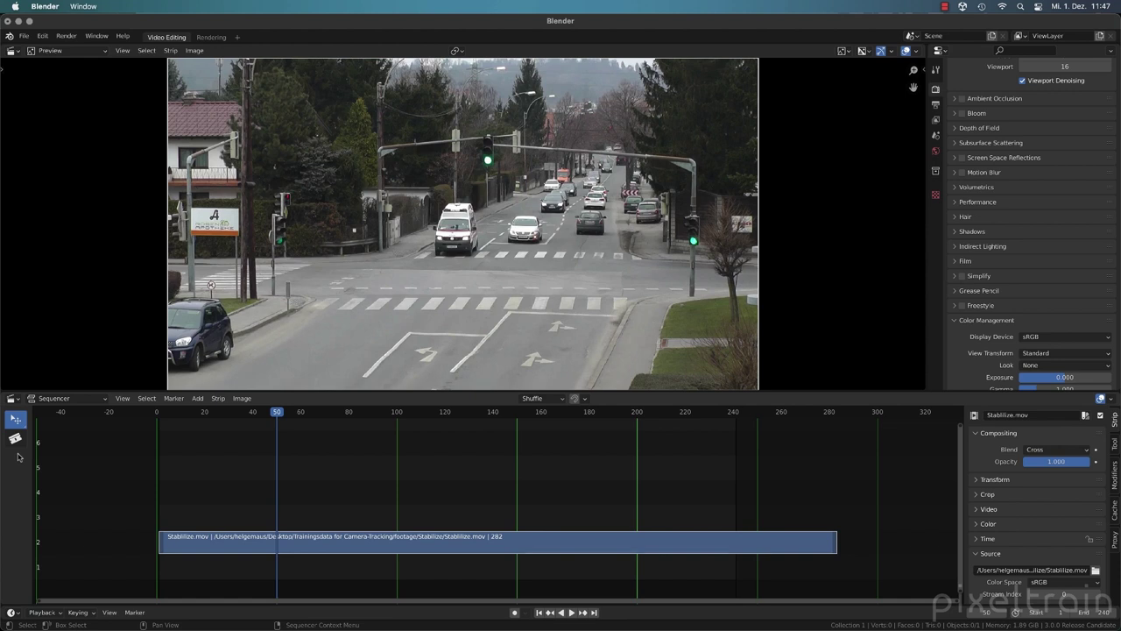
pyautogui.press('t')
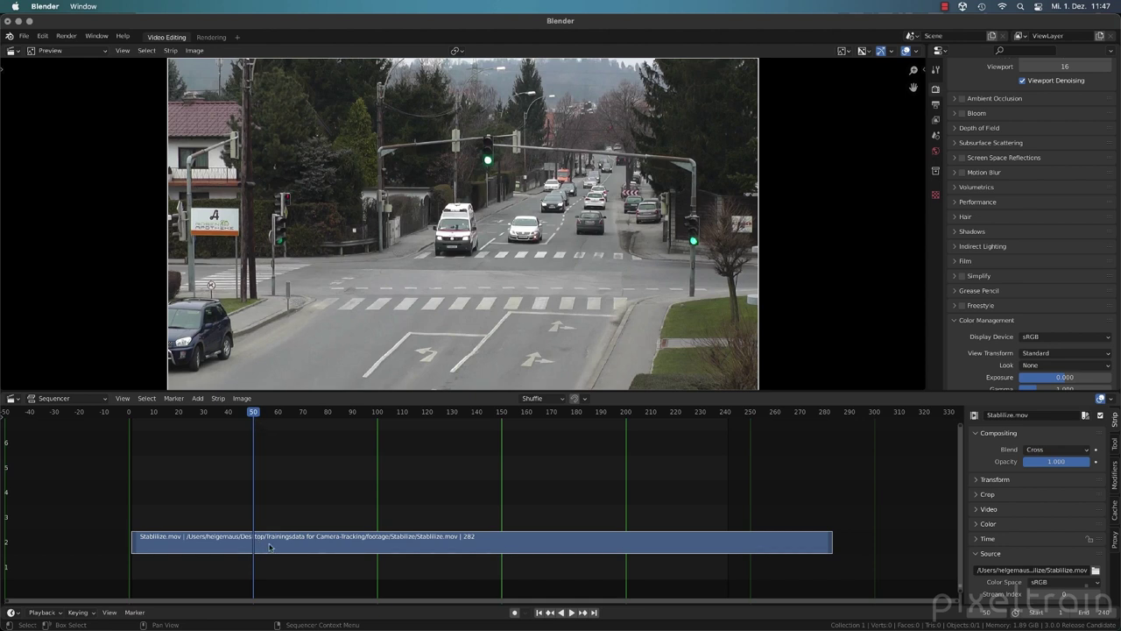
# Try splitting the Stabilize strip at frame 50, undo the split, and deselect the strip.
pyautogui.press('k')
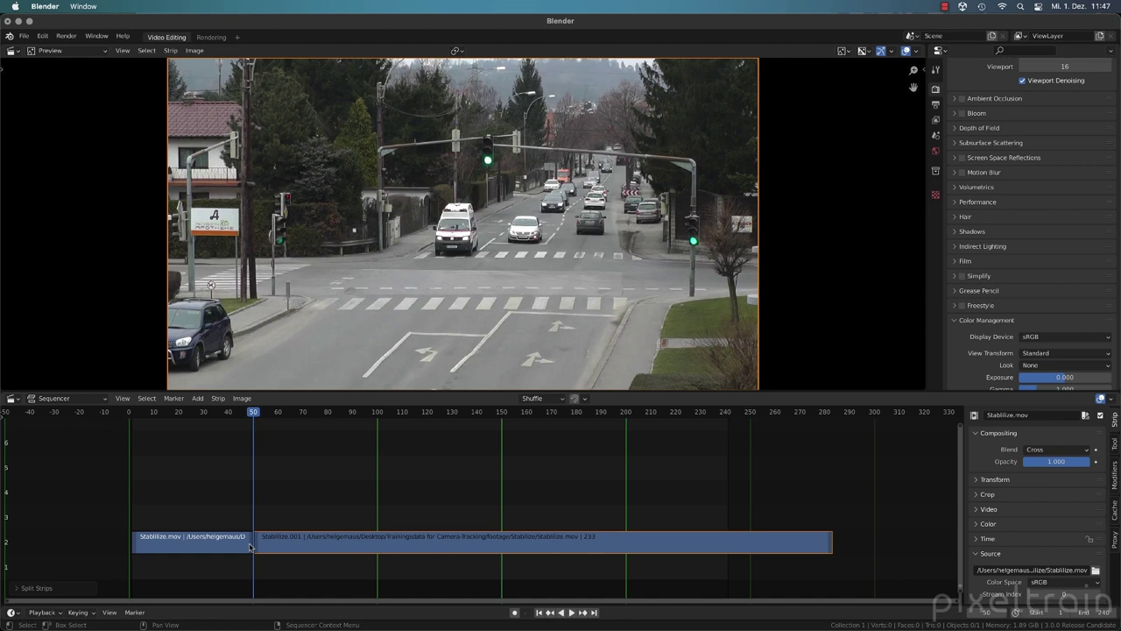
pyautogui.press('super+z')
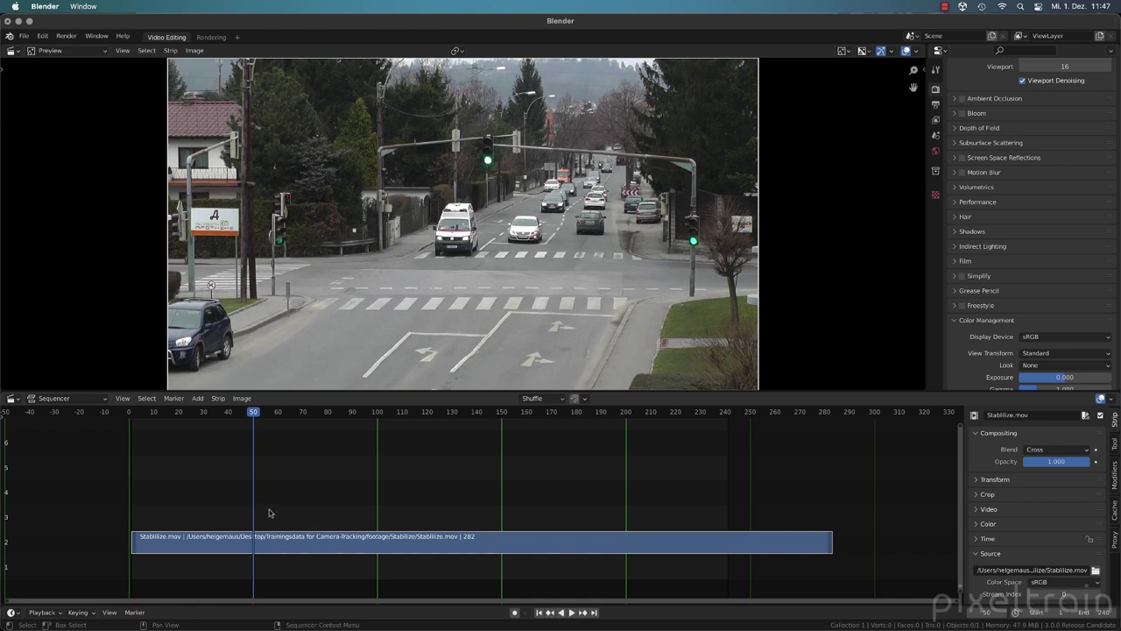
pyautogui.click(268, 515)
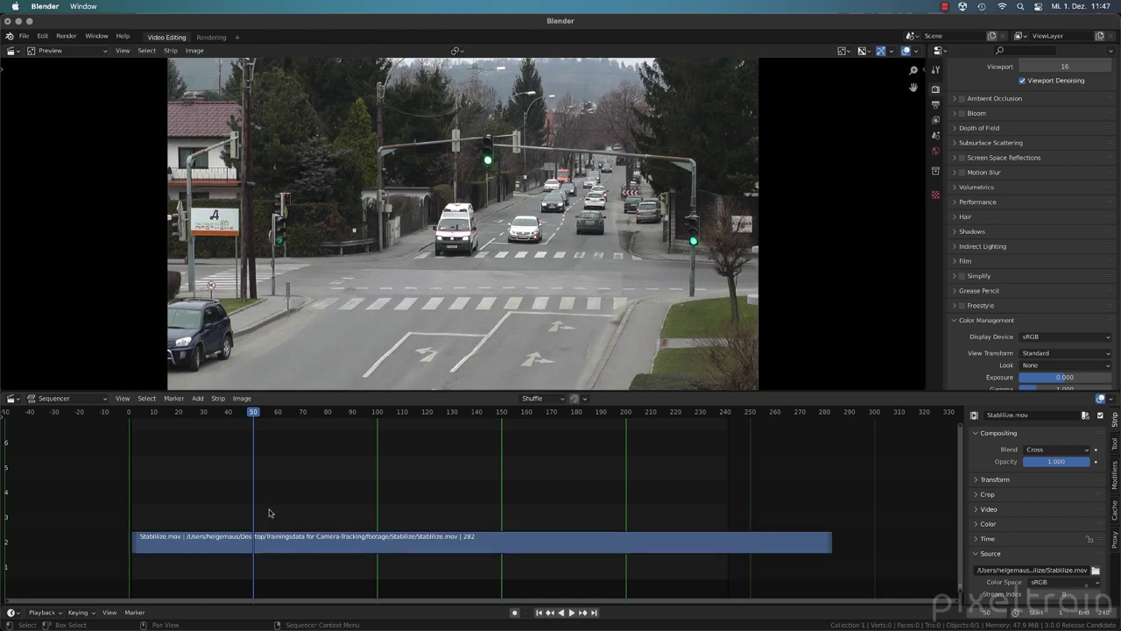
# Split the Stabilize strip at frame 50 and delete the part before the cut.
pyautogui.click(300, 554)
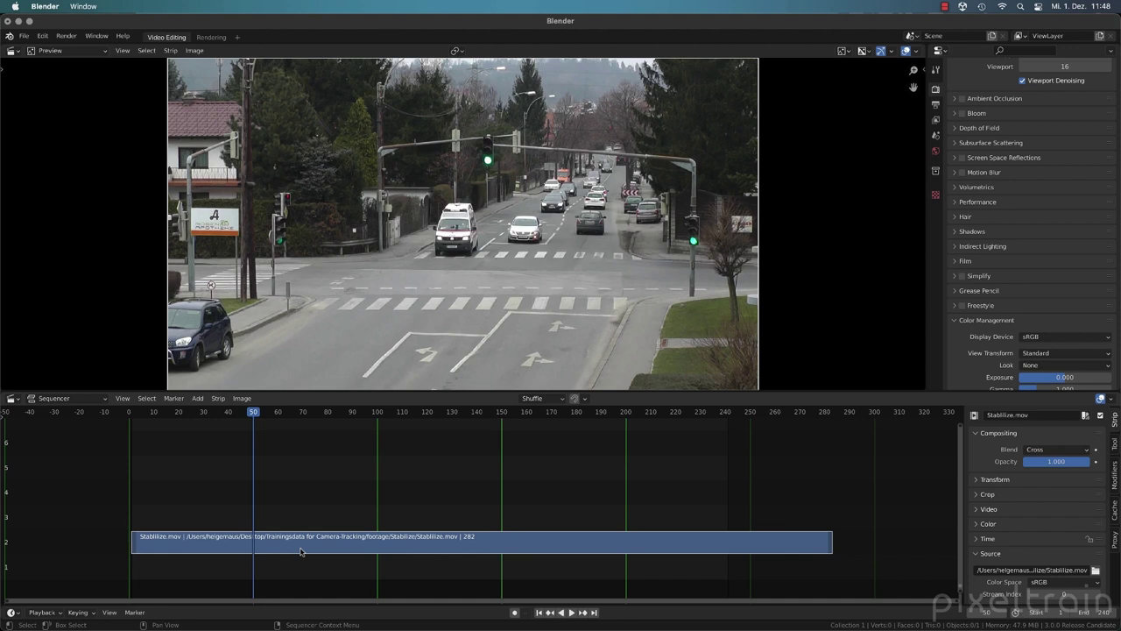
pyautogui.press('k')
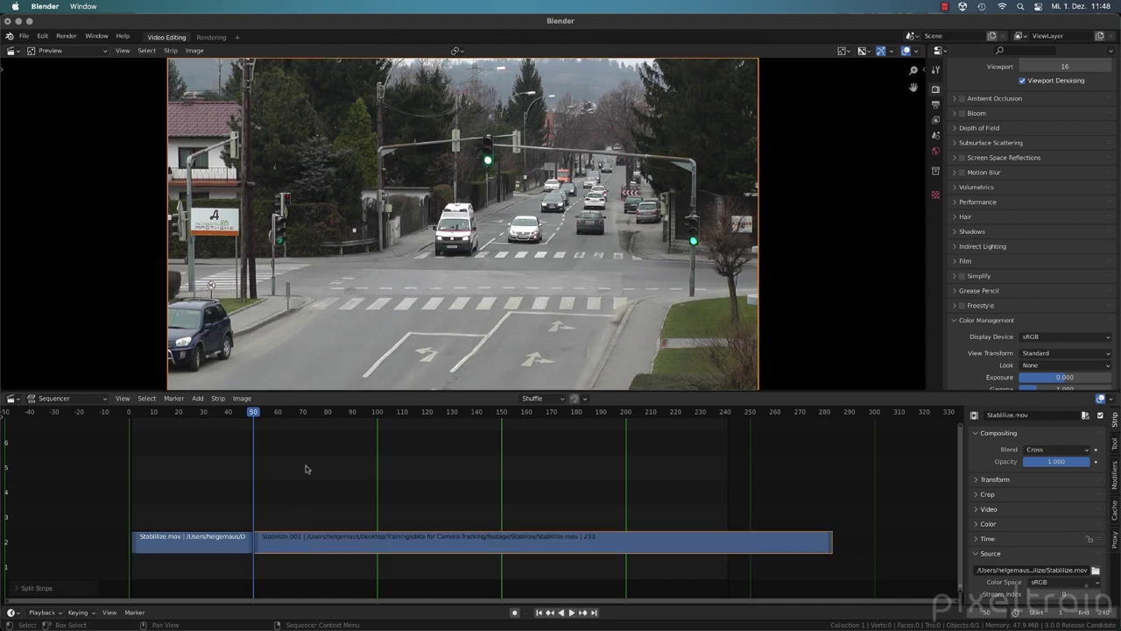
pyautogui.click(220, 553)
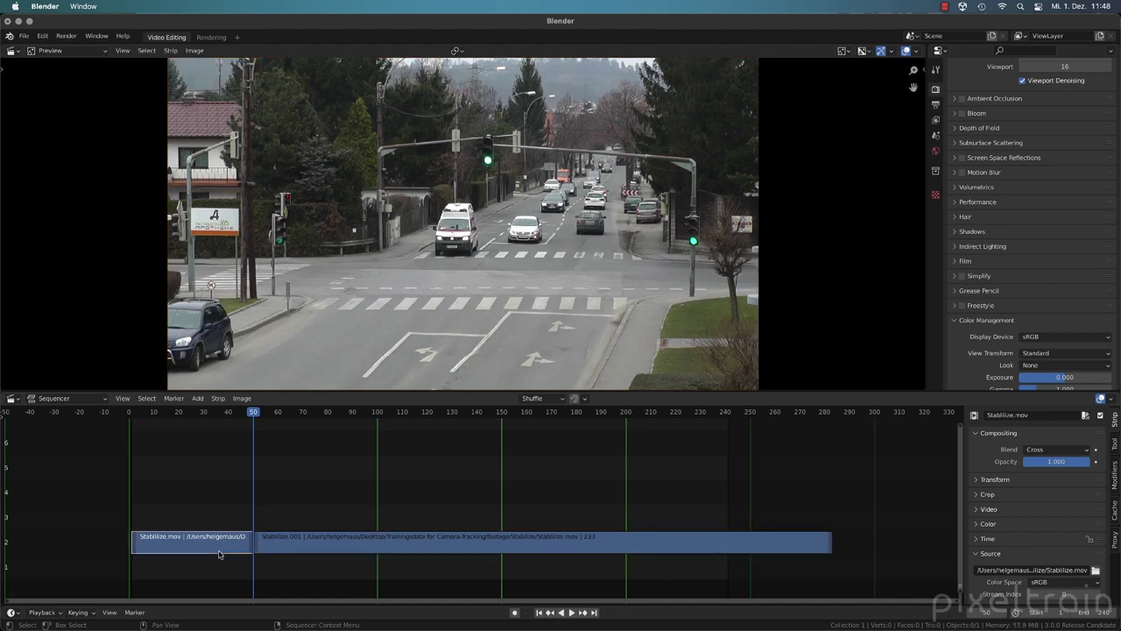
pyautogui.press('Delete')
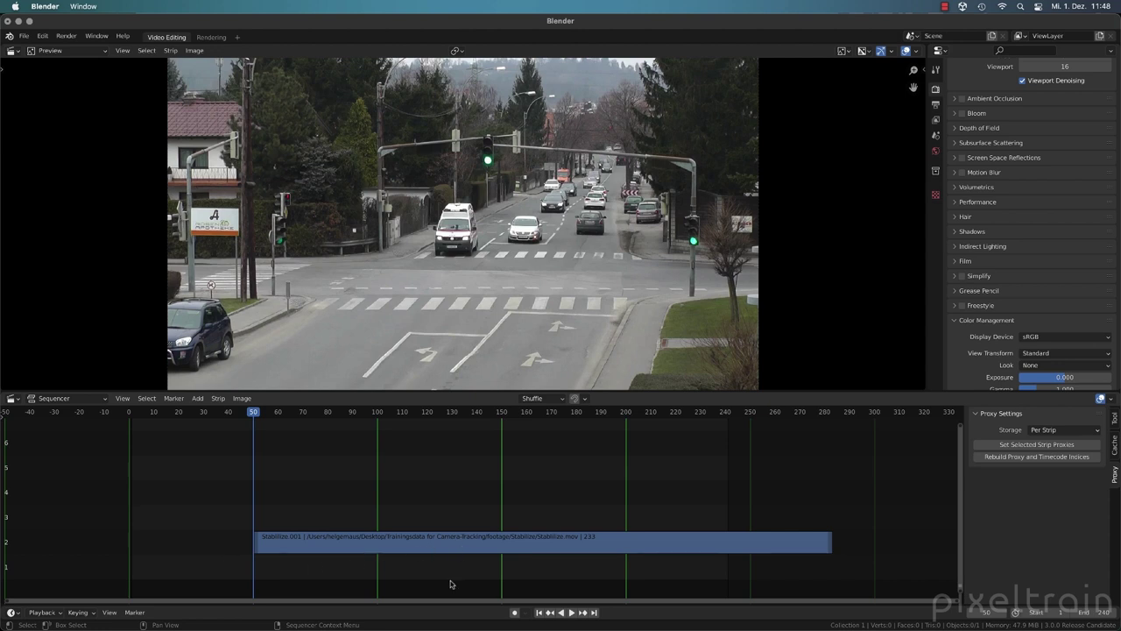
# Slide the remaining Stabilize strip earlier so it starts at about frame 21, and leave it deselected.
pyautogui.moveTo(529, 544); pyautogui.dragTo(464, 543)
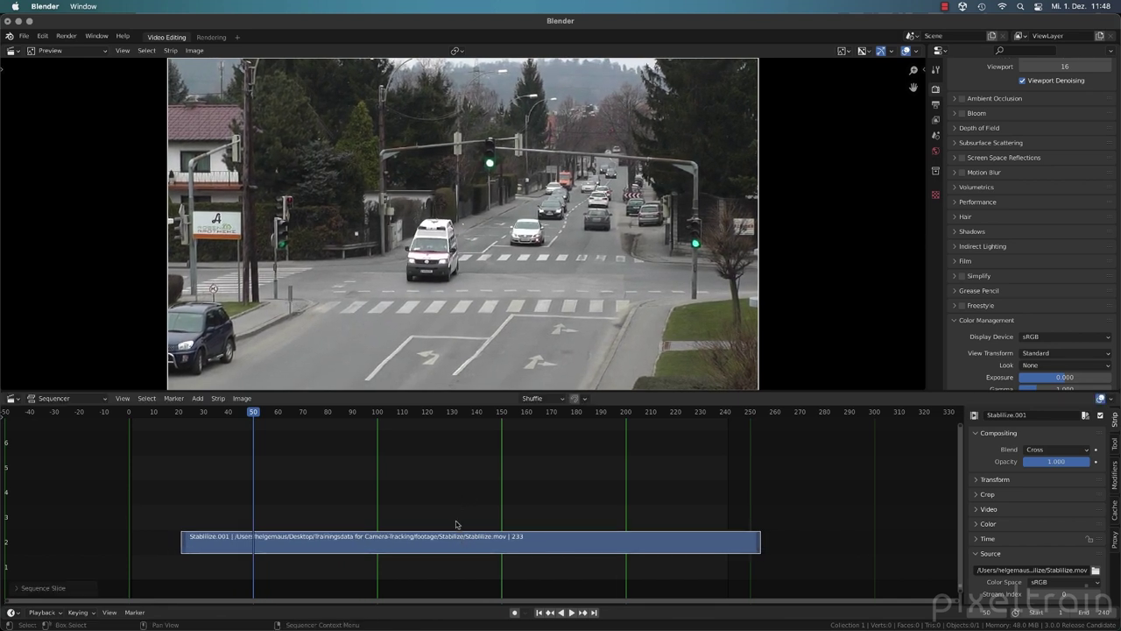
pyautogui.click(184, 547)
pyautogui.click(758, 549)
pyautogui.click(560, 480)
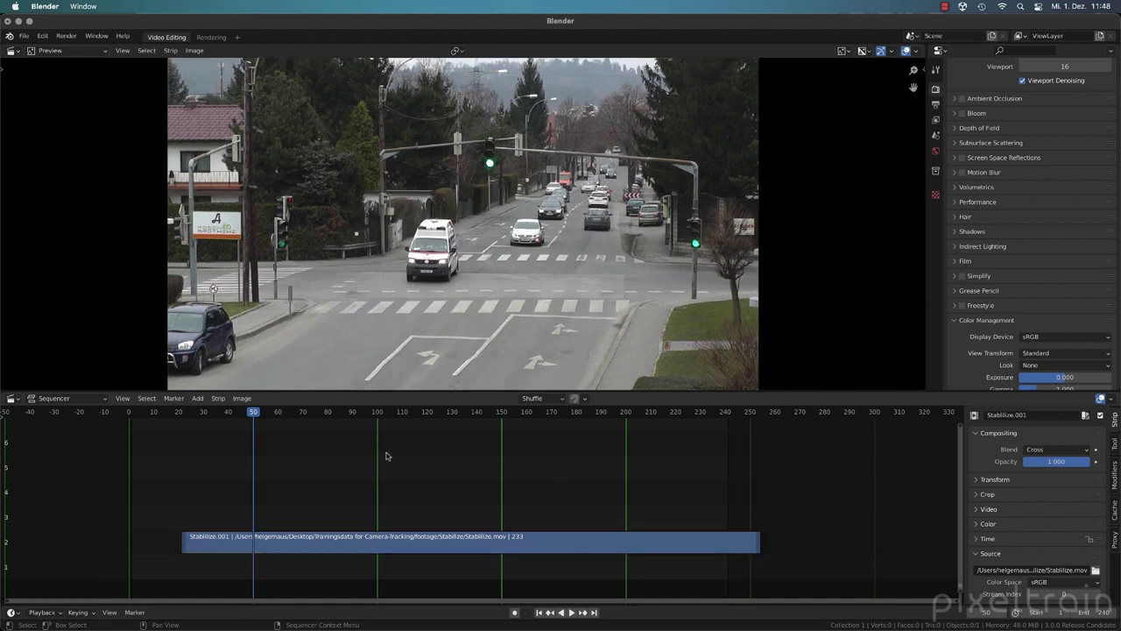
# Trim the beginning of the Stabilize strip by moving its start handle to frame 38.
pyautogui.click(187, 548)
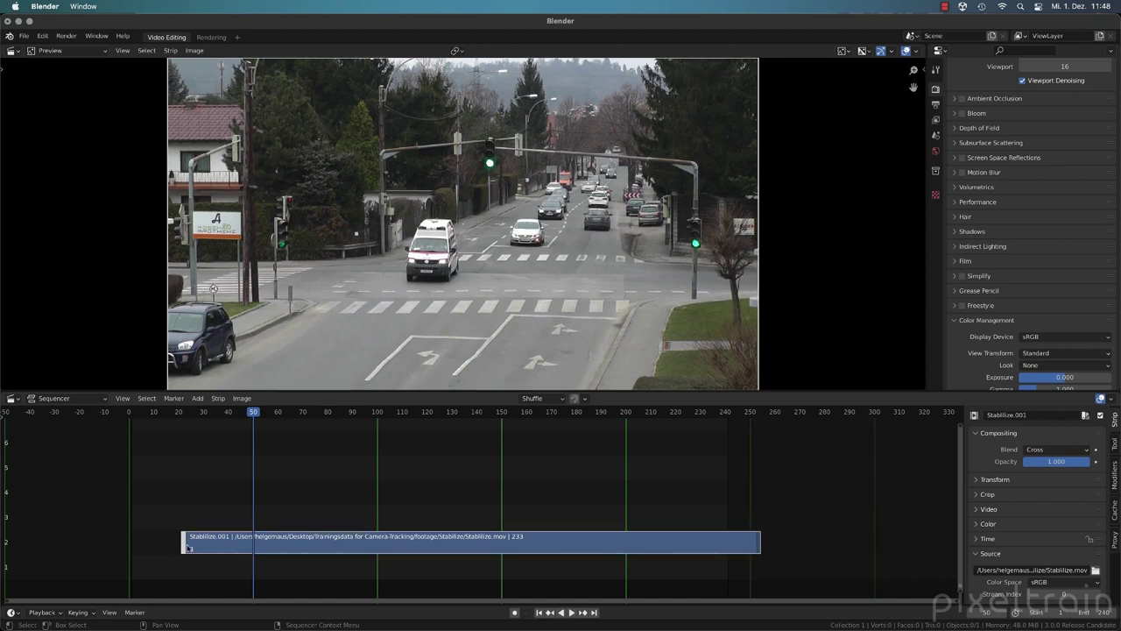
pyautogui.moveTo(188, 548); pyautogui.dragTo(219, 542)
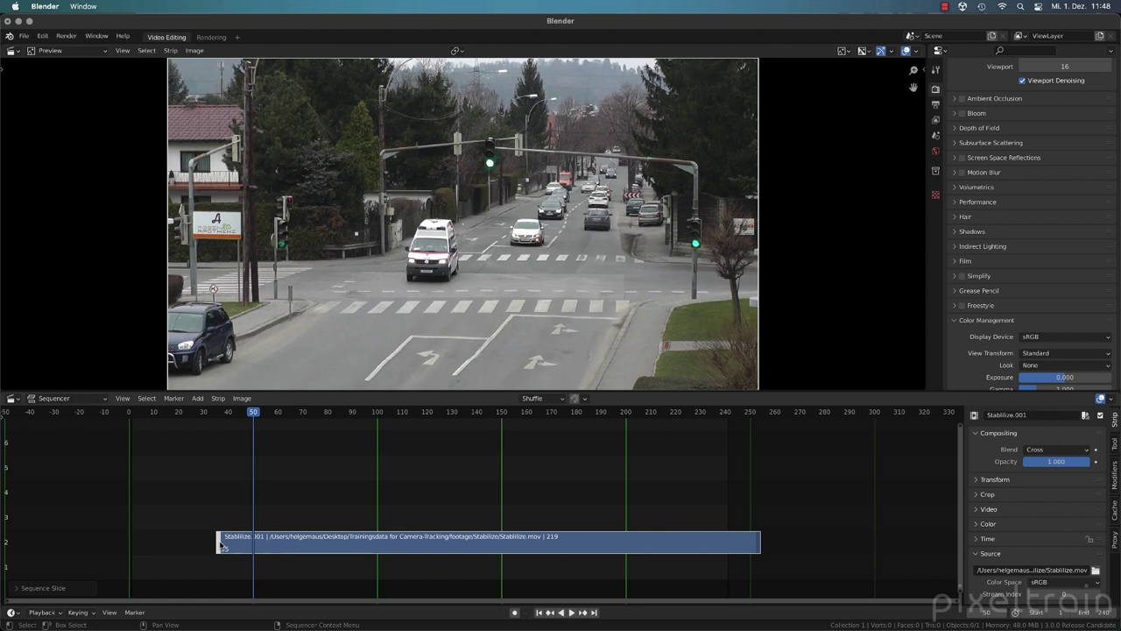
pyautogui.moveTo(221, 545)
pyautogui.mouseDown()
pyautogui.moveTo(270, 542)
pyautogui.moveTo(222, 544)
pyautogui.mouseUp()
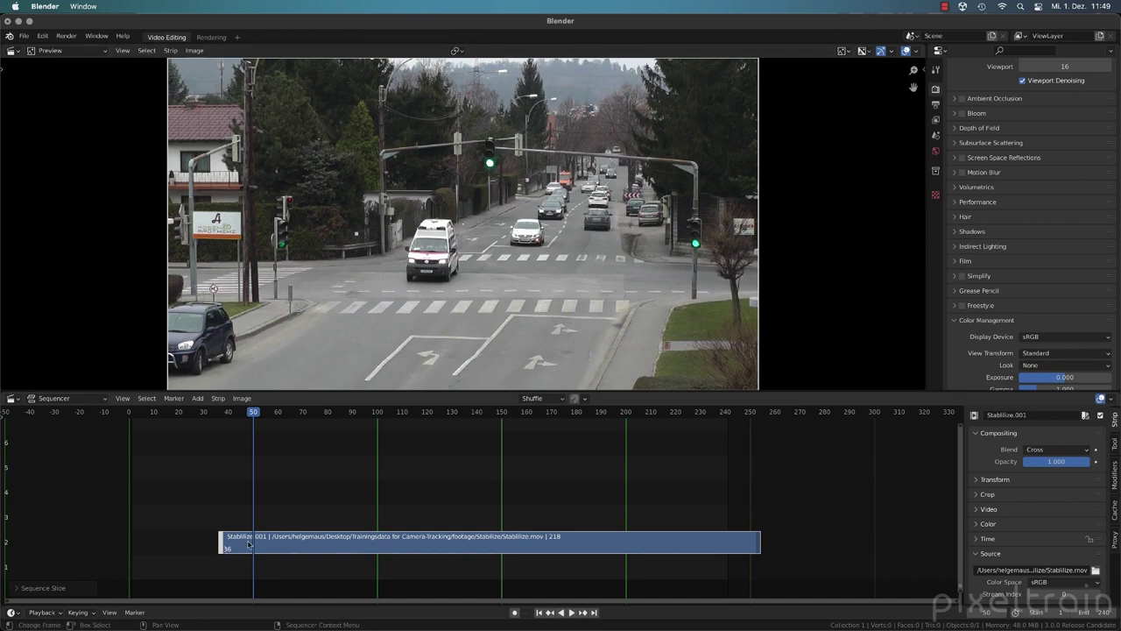
pyautogui.moveTo(225, 547)
pyautogui.mouseDown()
pyautogui.moveTo(263, 543)
pyautogui.moveTo(203, 543)
pyautogui.moveTo(228, 546)
pyautogui.mouseUp()
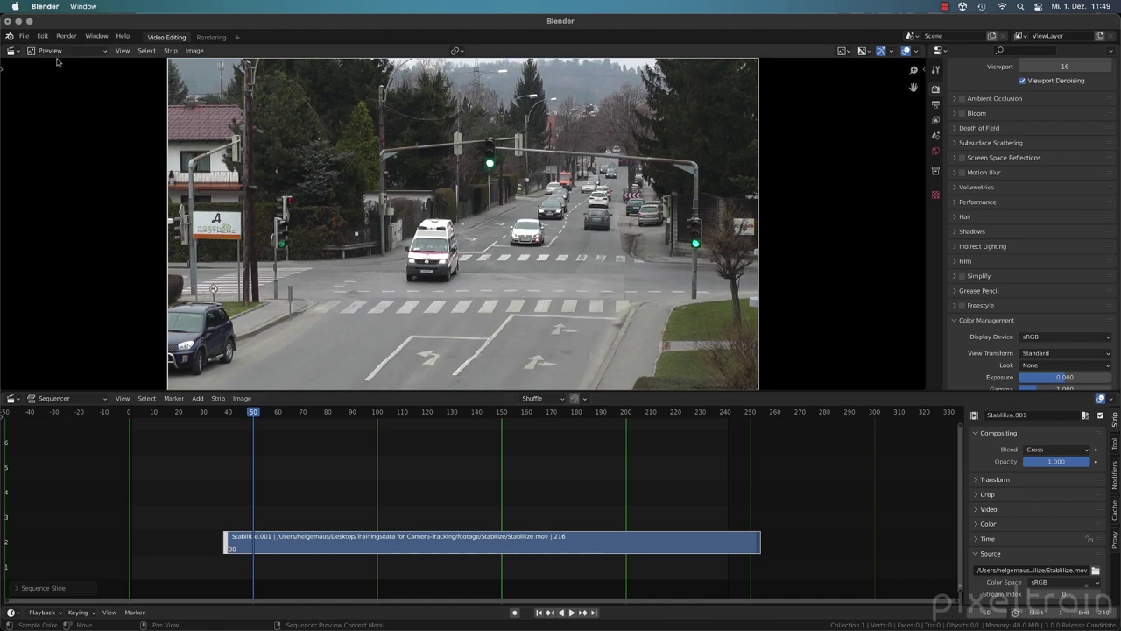
# Enable Preview During Transform for the preview and compare the sequencer's own view options.
pyautogui.click(124, 51)
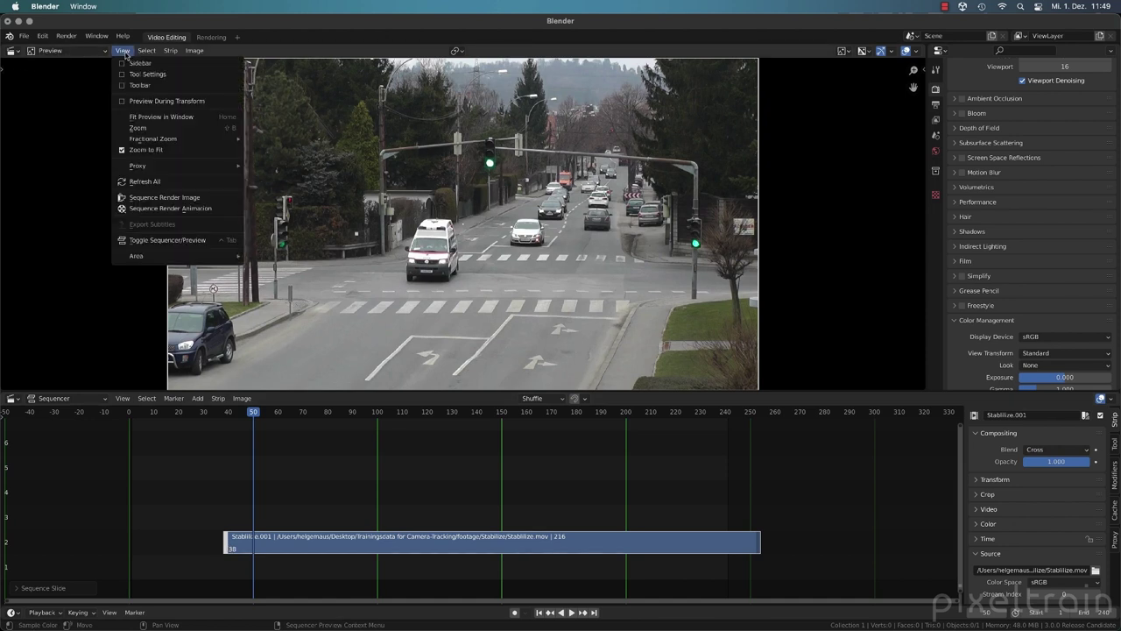
pyautogui.click(204, 101)
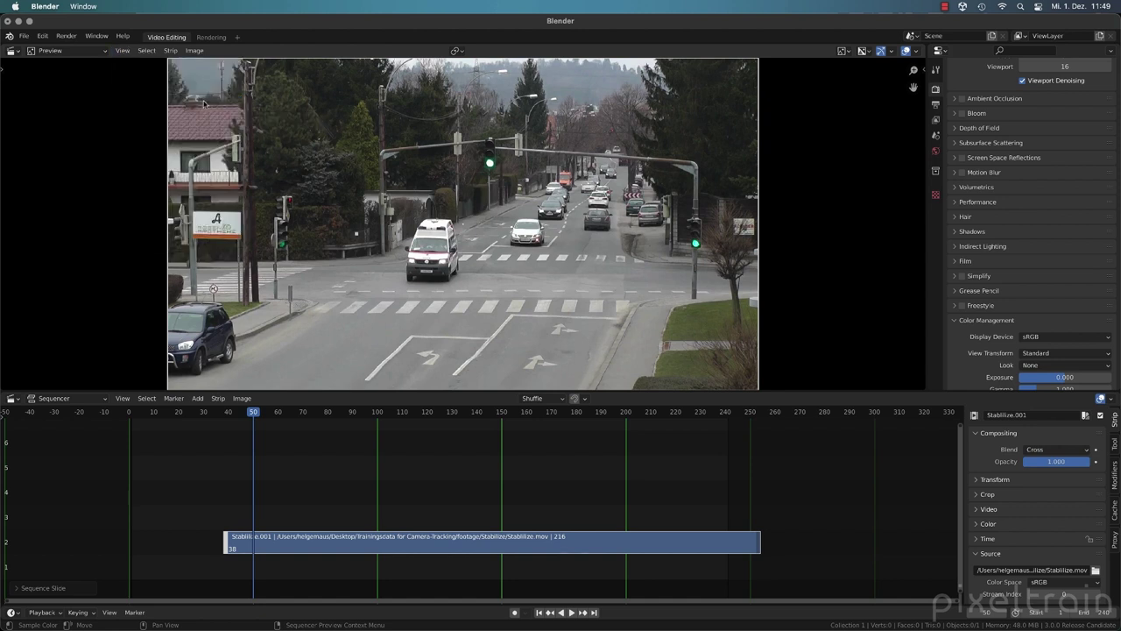
pyautogui.click(123, 51)
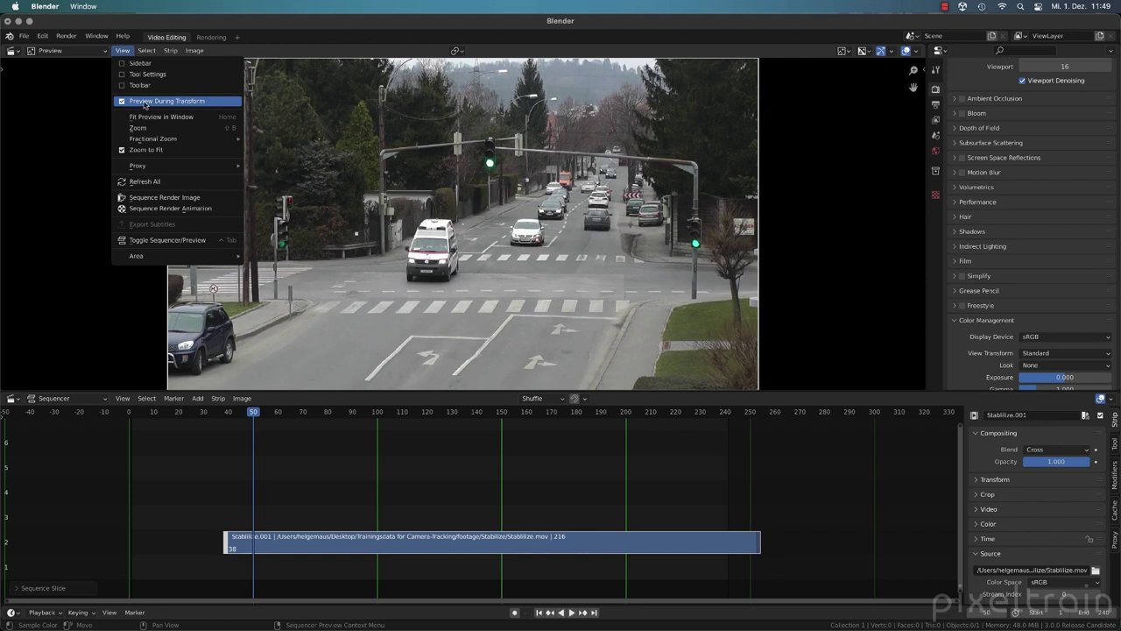
pyautogui.click(97, 251)
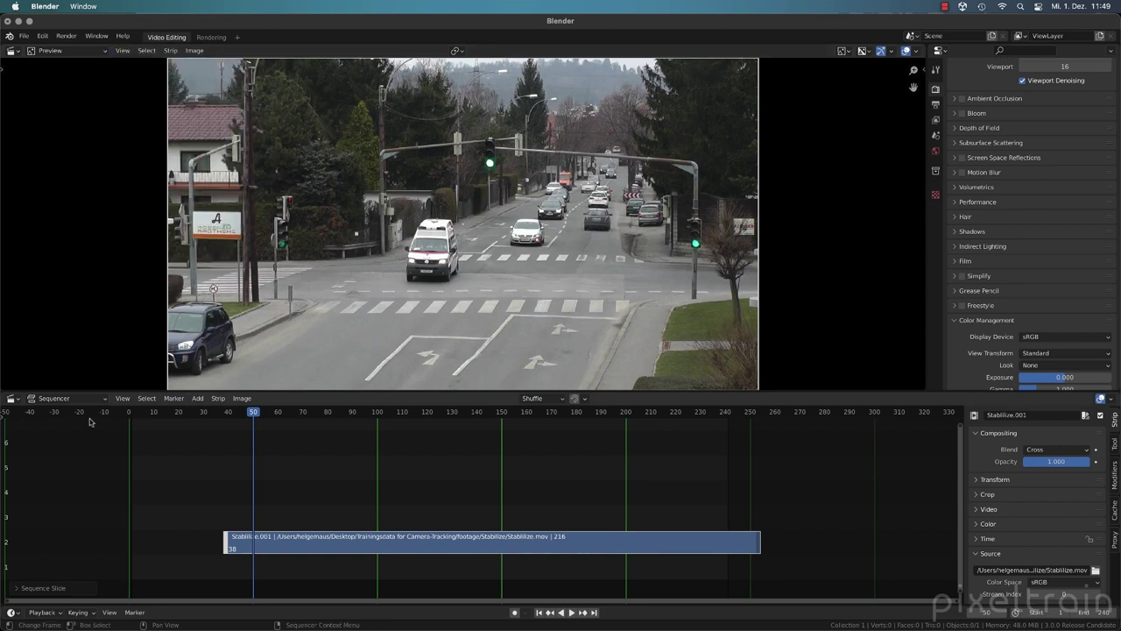
pyautogui.click(121, 398)
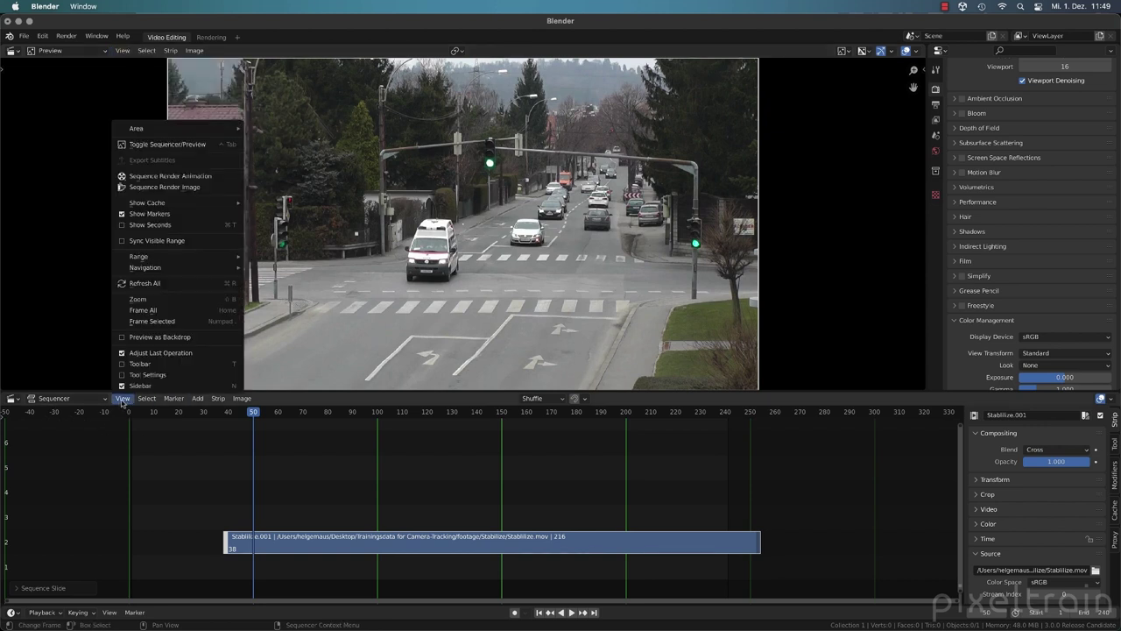
pyautogui.moveTo(188, 275)
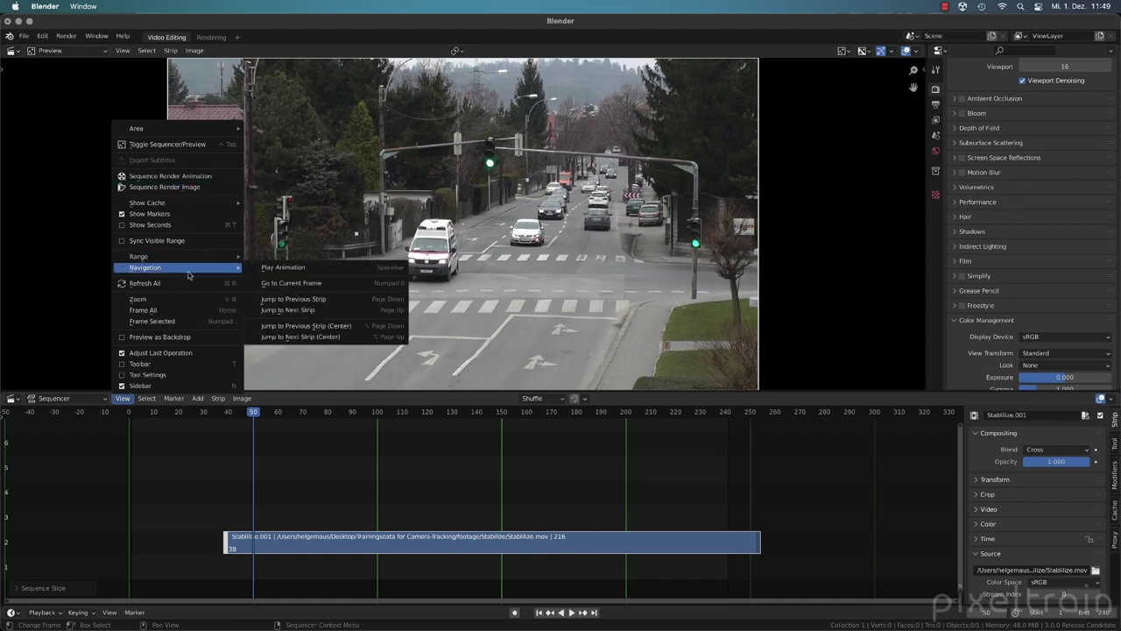
pyautogui.click(121, 50)
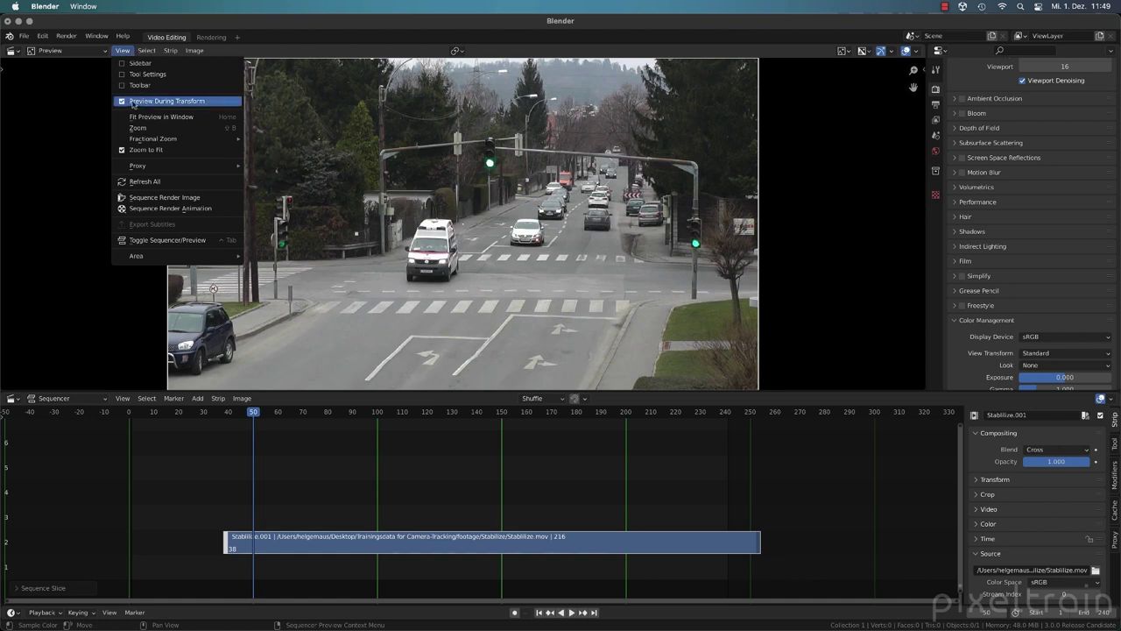
pyautogui.click(188, 116)
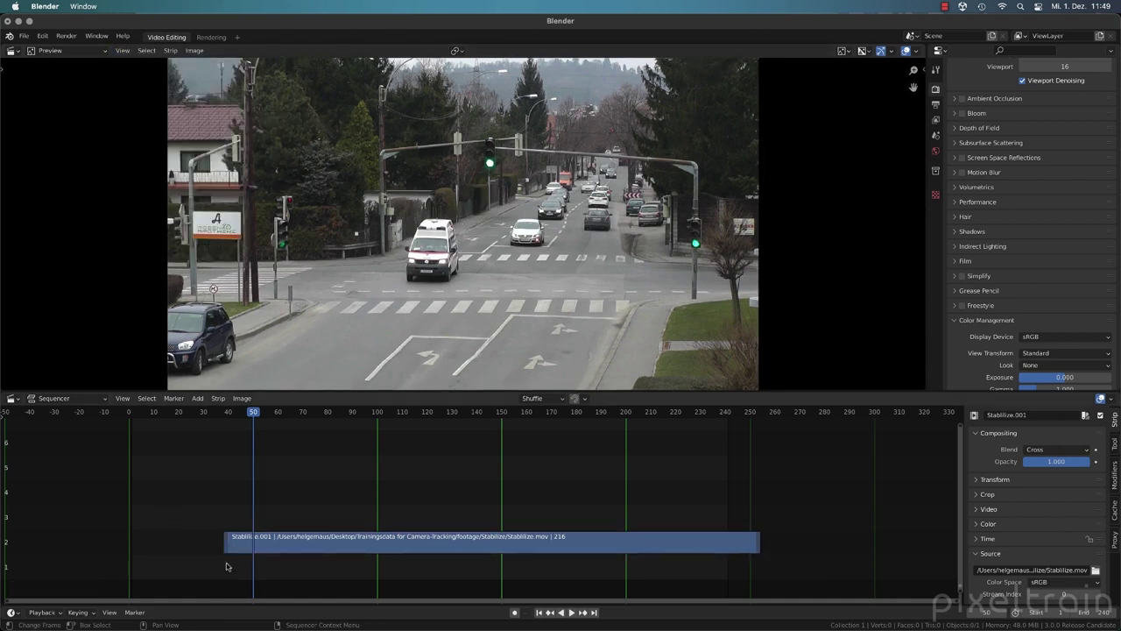
# Move the strip's start handle to frame 50 and back to 33, and slide the whole strip to start at frame -30.
pyautogui.moveTo(224, 550); pyautogui.dragTo(255, 546)
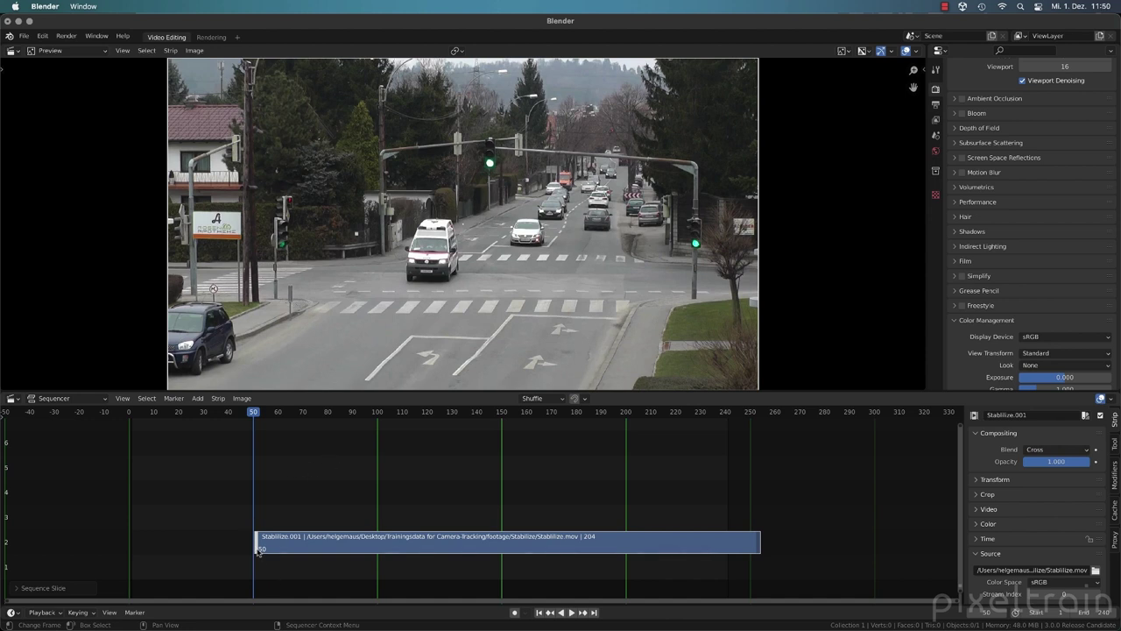
pyautogui.moveTo(257, 550); pyautogui.dragTo(215, 549)
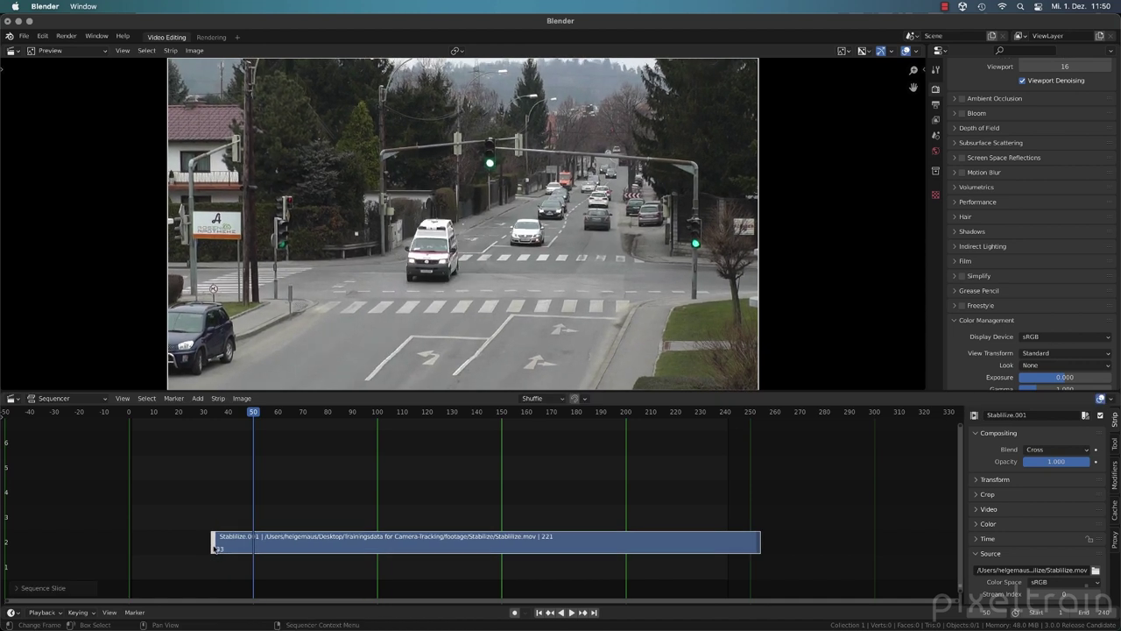
pyautogui.click(479, 540)
pyautogui.moveTo(508, 541); pyautogui.dragTo(364, 543)
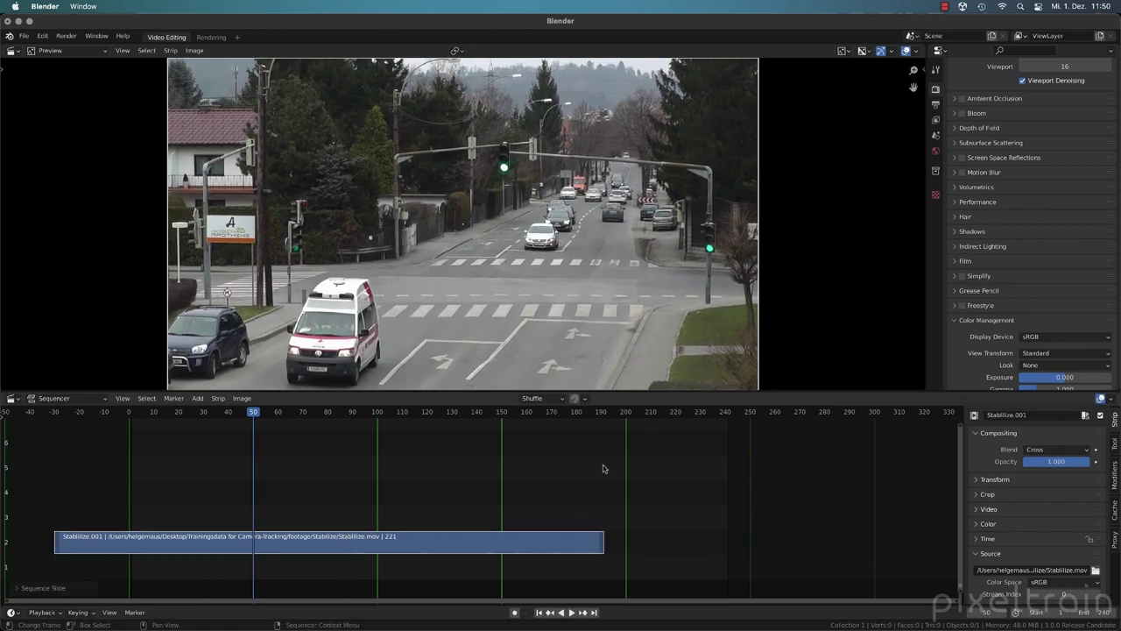
pyautogui.click(601, 548)
pyautogui.press('g')
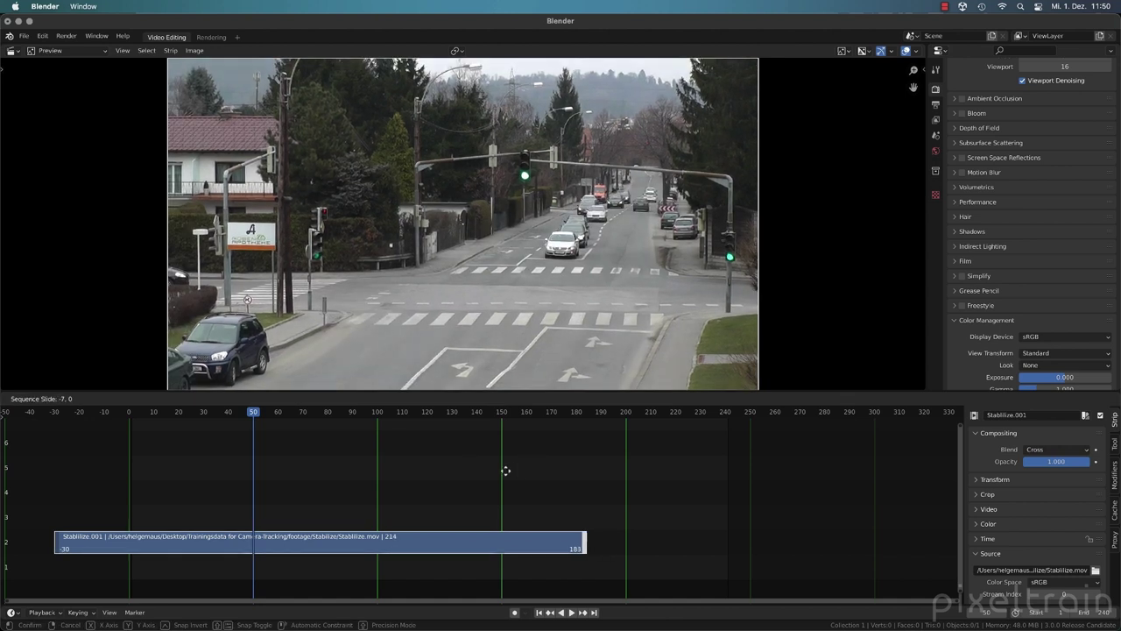
pyautogui.press('Escape')
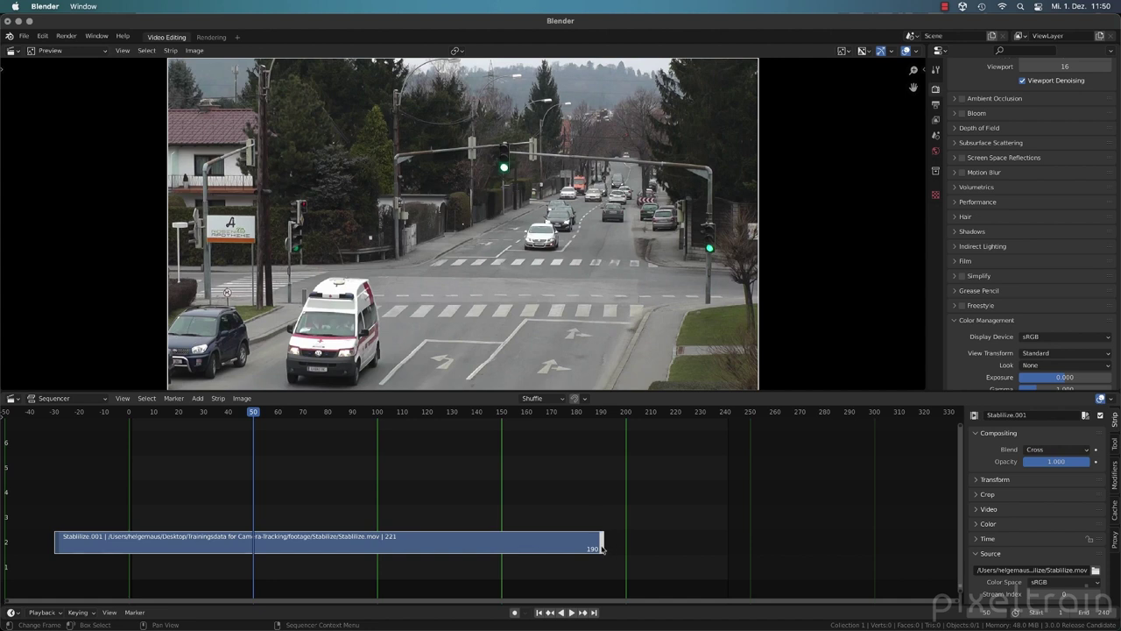
# Extend the strip's end handle to frame 218, scrub to frame 174, and trim the end back to frame 191.
pyautogui.press('g')
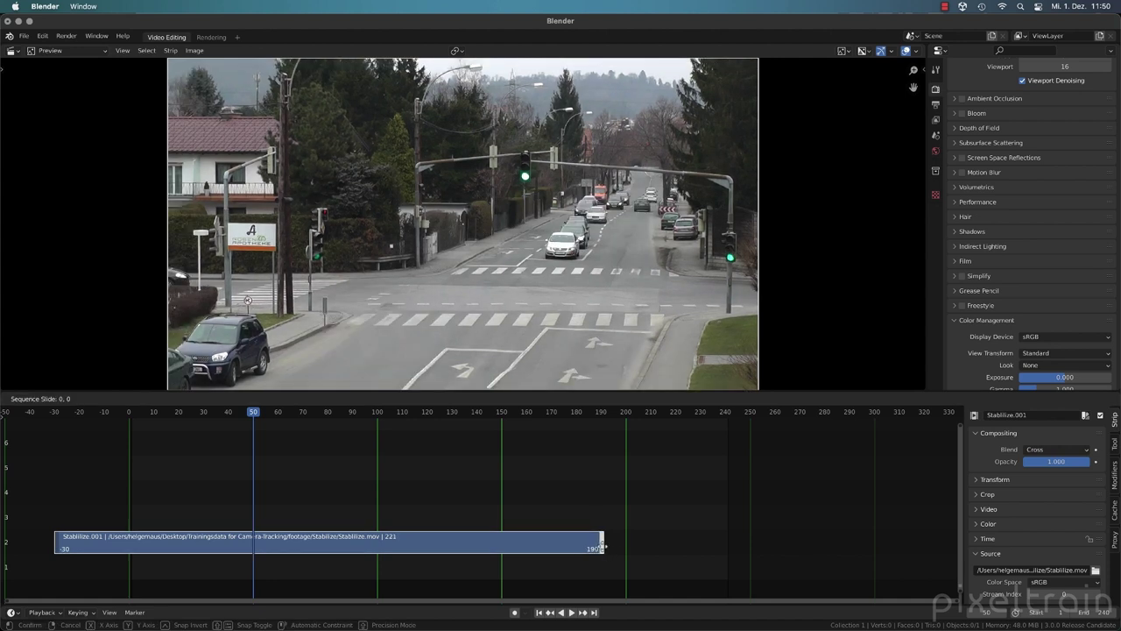
pyautogui.moveTo(602, 547); pyautogui.dragTo(673, 545)
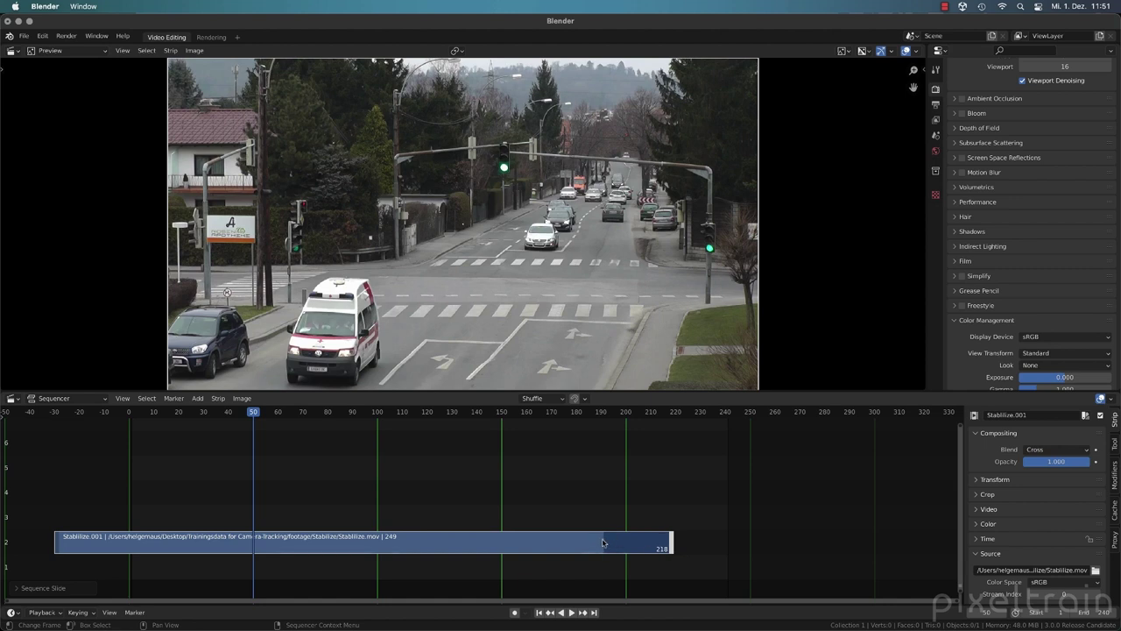
pyautogui.moveTo(578, 415)
pyautogui.mouseDown()
pyautogui.moveTo(616, 421)
pyautogui.moveTo(514, 419)
pyautogui.moveTo(648, 418)
pyautogui.moveTo(525, 420)
pyautogui.moveTo(648, 425)
pyautogui.moveTo(550, 427)
pyautogui.moveTo(621, 427)
pyautogui.moveTo(561, 428)
pyautogui.mouseUp()
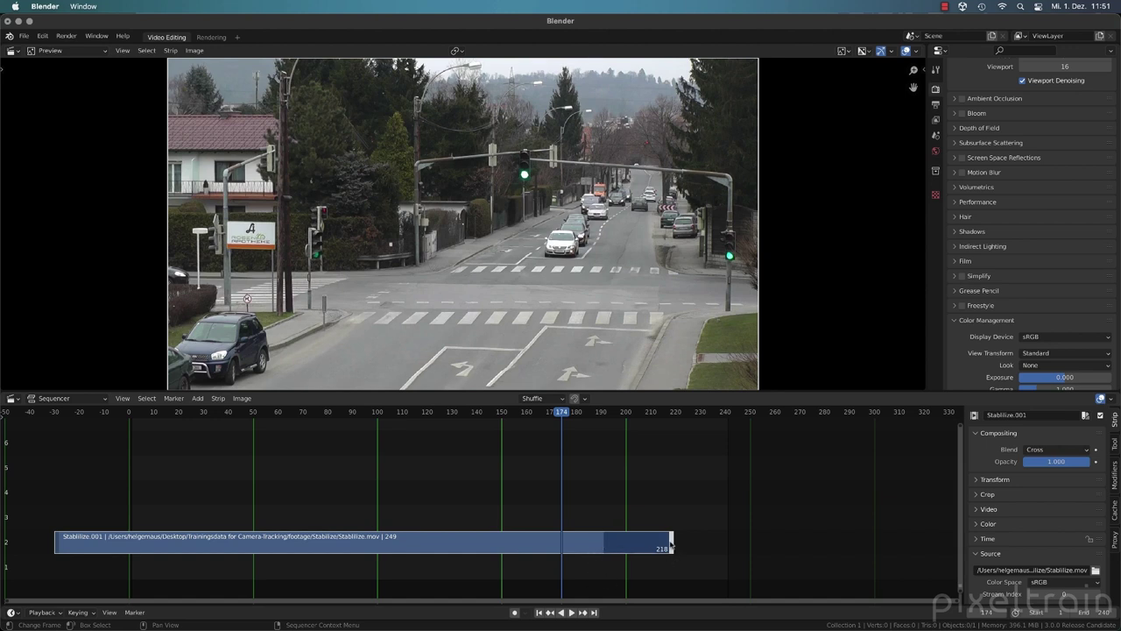
pyautogui.moveTo(670, 547); pyautogui.dragTo(607, 549)
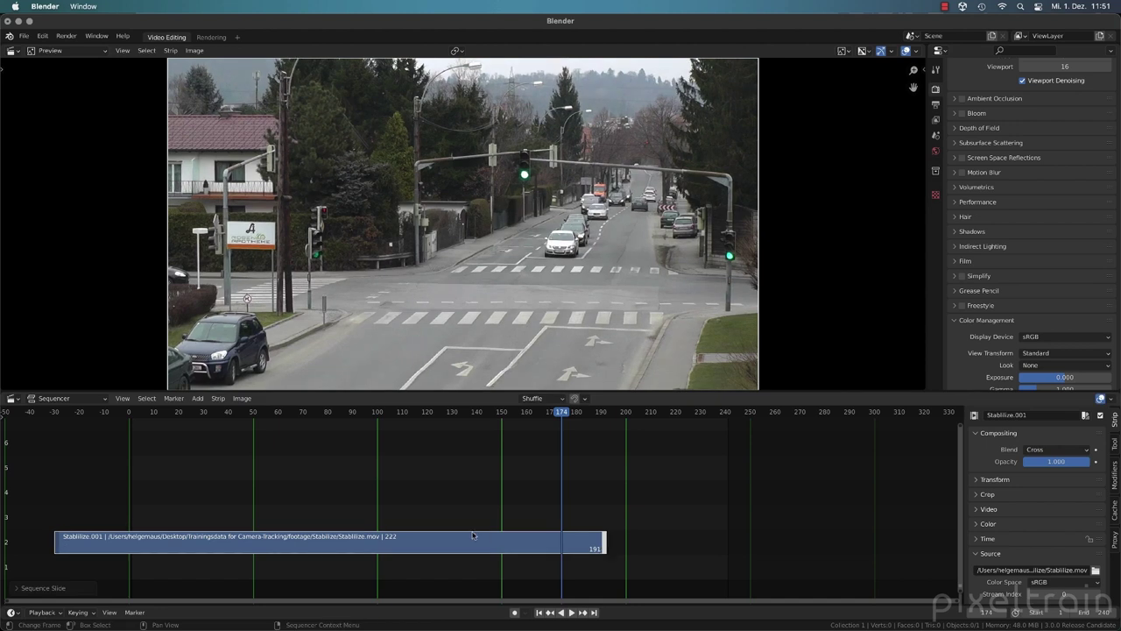
# Slide the strip to start at frame 1, return the playhead to frame 1, and trim the strip's end to frame 220.
pyautogui.moveTo(308, 520); pyautogui.dragTo(397, 517, button='middle')
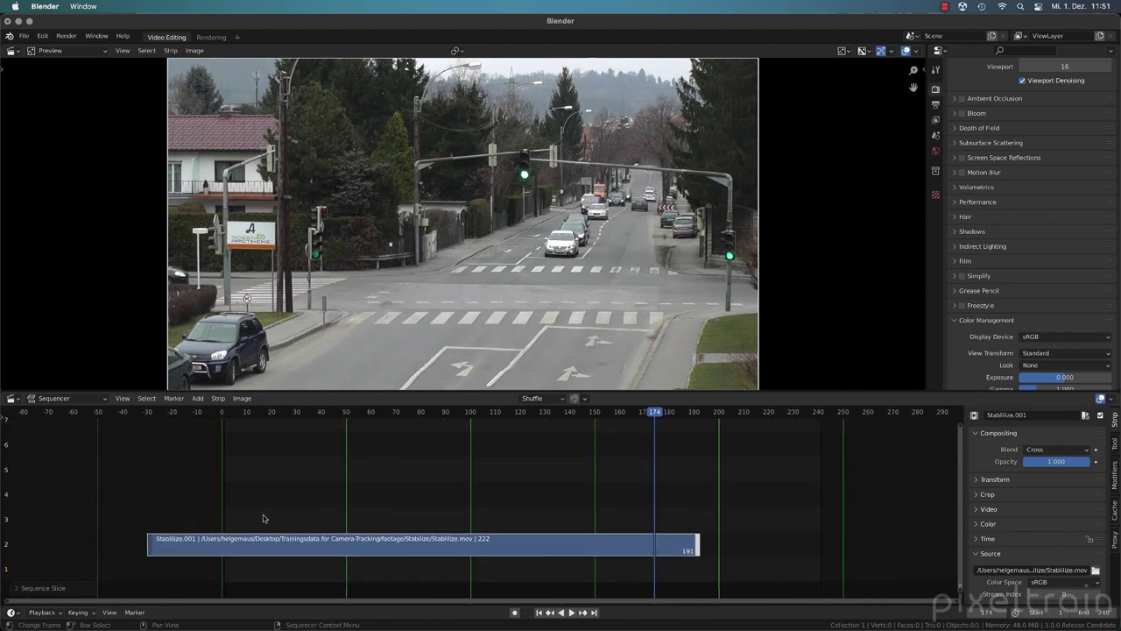
pyautogui.moveTo(243, 552); pyautogui.dragTo(281, 547)
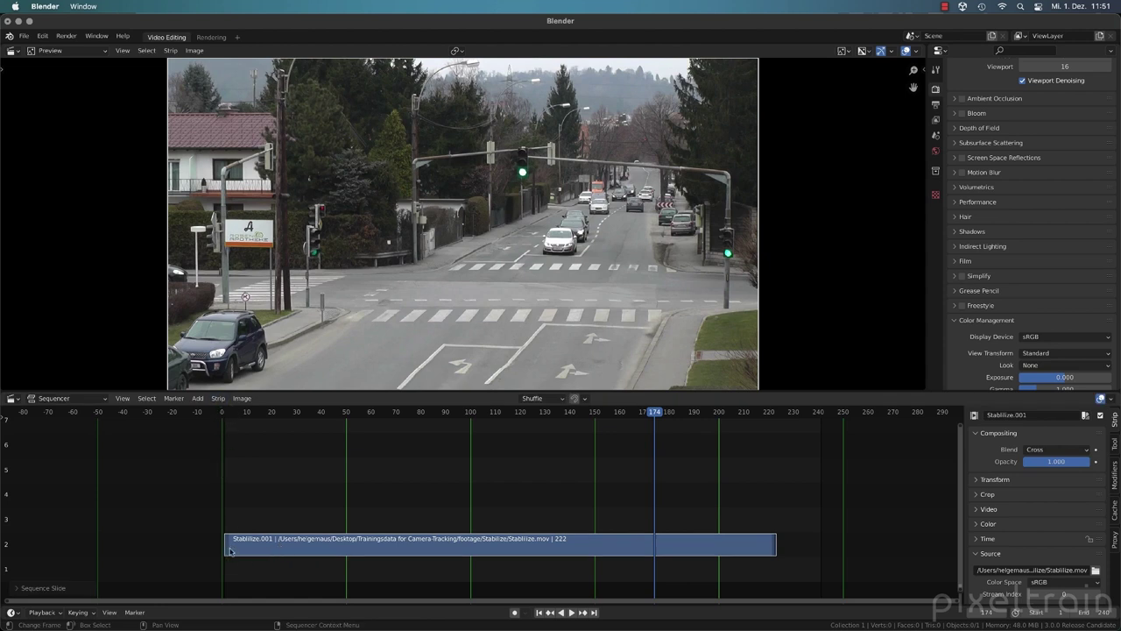
pyautogui.click(259, 414)
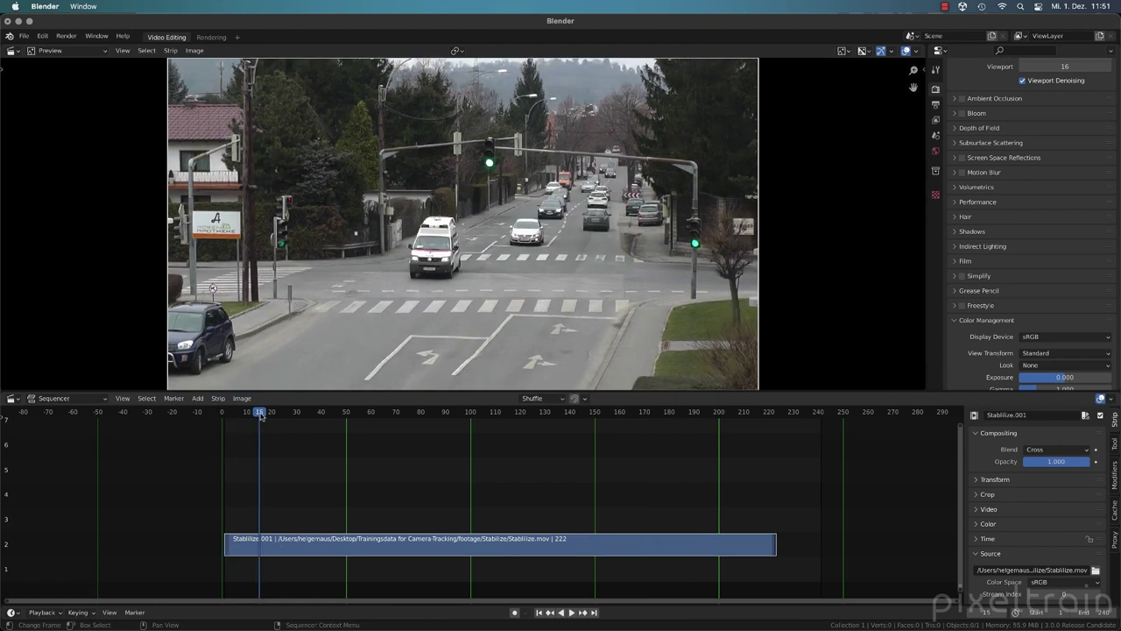
pyautogui.hotkey('shift', 'Left')
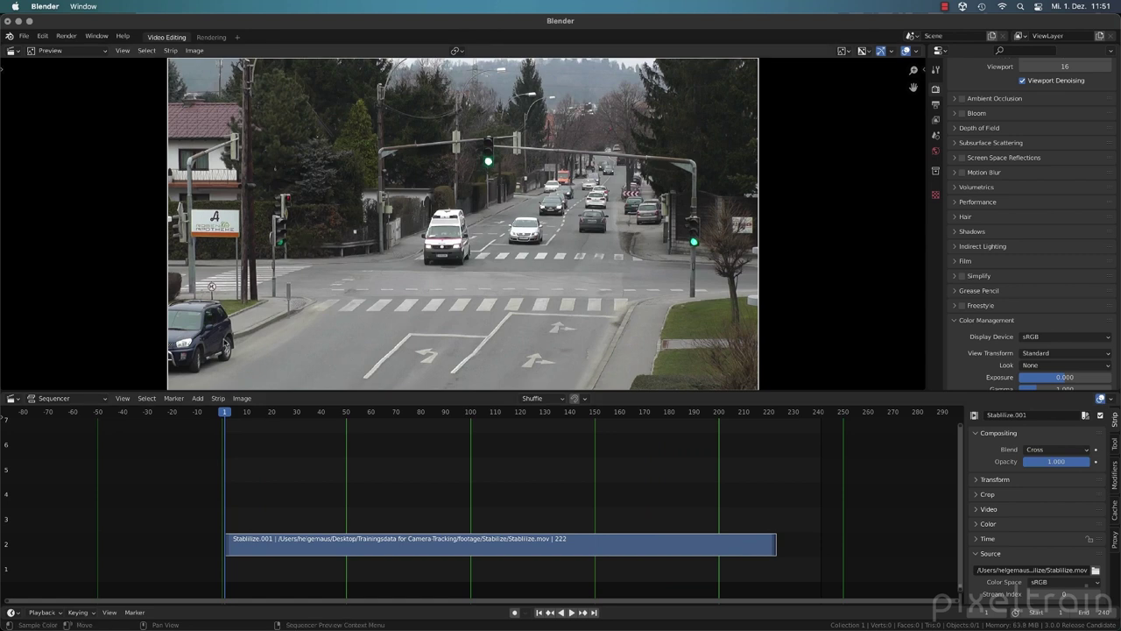
pyautogui.moveTo(775, 550)
pyautogui.mouseDown()
pyautogui.moveTo(791, 548)
pyautogui.moveTo(773, 548)
pyautogui.mouseUp()
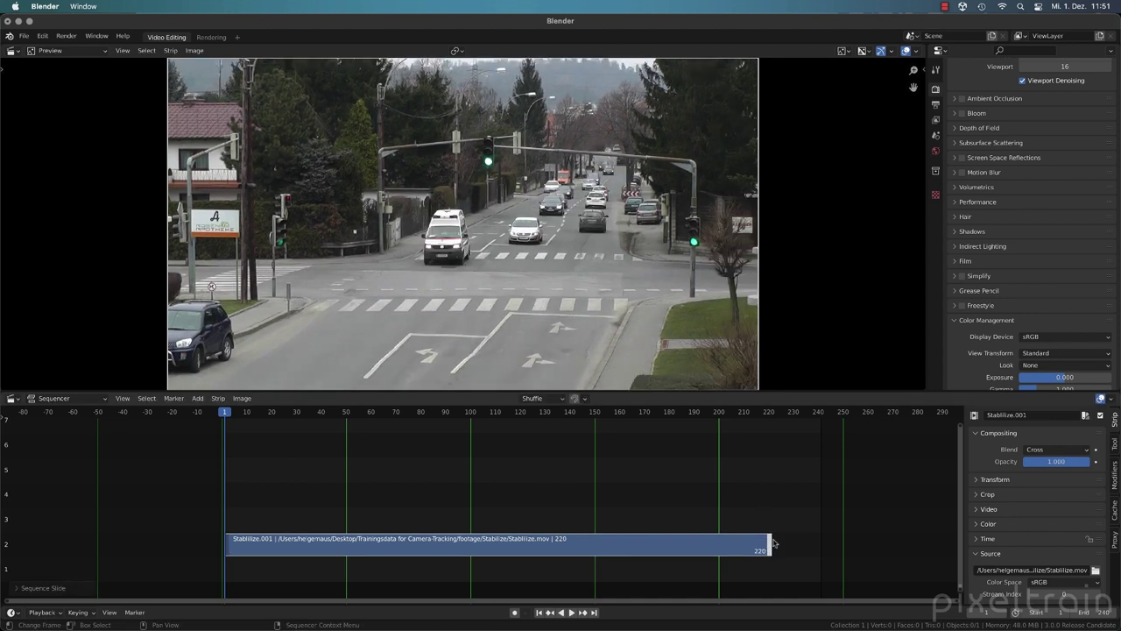
# Play and scrub through the trimmed strip, and place the playhead at frame 221 just past its end.
pyautogui.press('space')
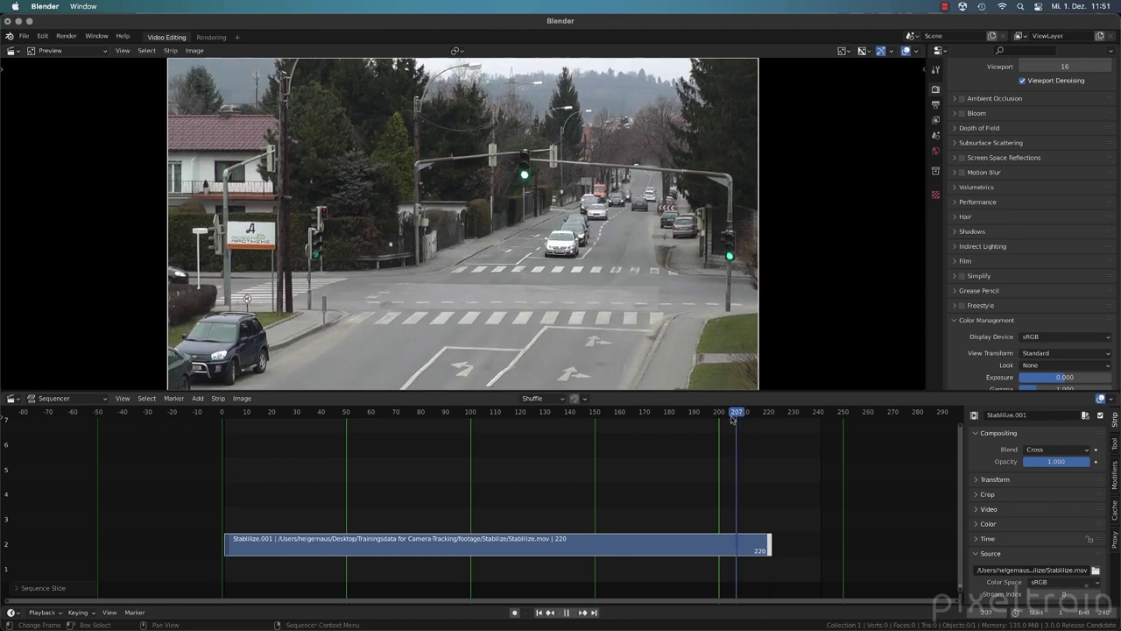
pyautogui.moveTo(293, 420); pyautogui.dragTo(587, 433)
pyautogui.press('Escape')
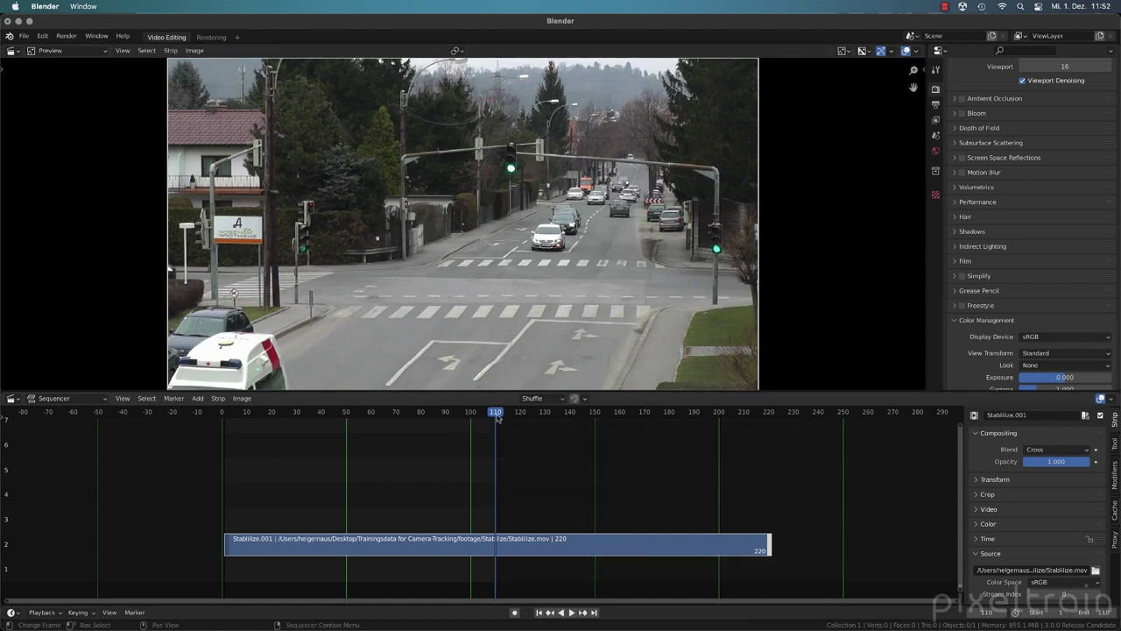
pyautogui.click(772, 433)
pyautogui.press('space')
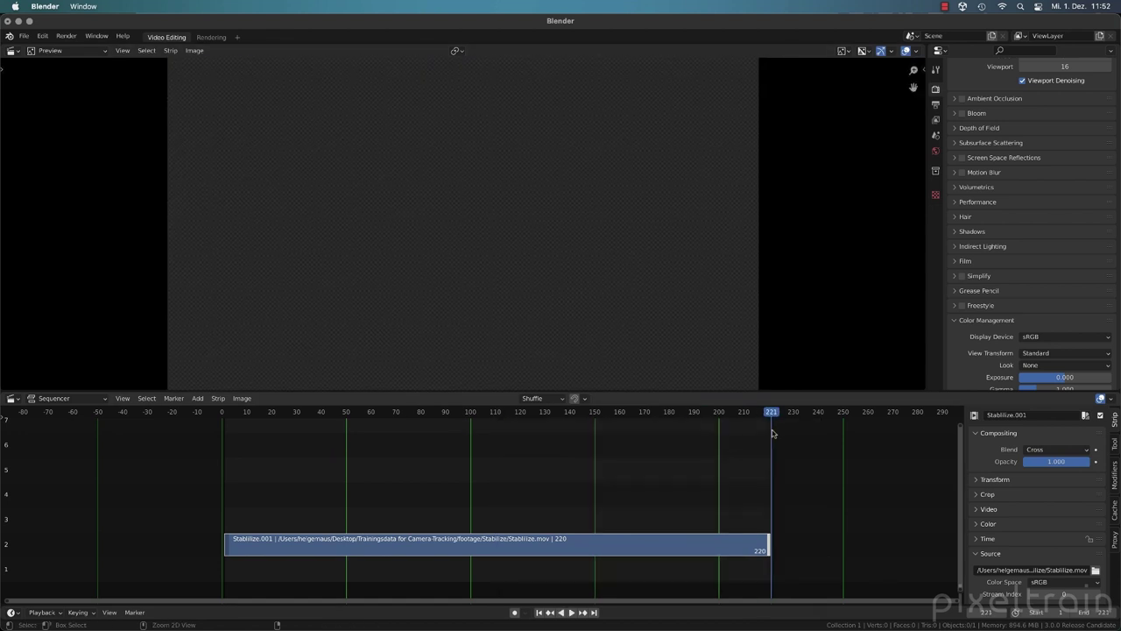
# Check the strip's last frame at 220, scrub back, and play the trimmed strip from frame 1 to frame 59.
pyautogui.press('Left')
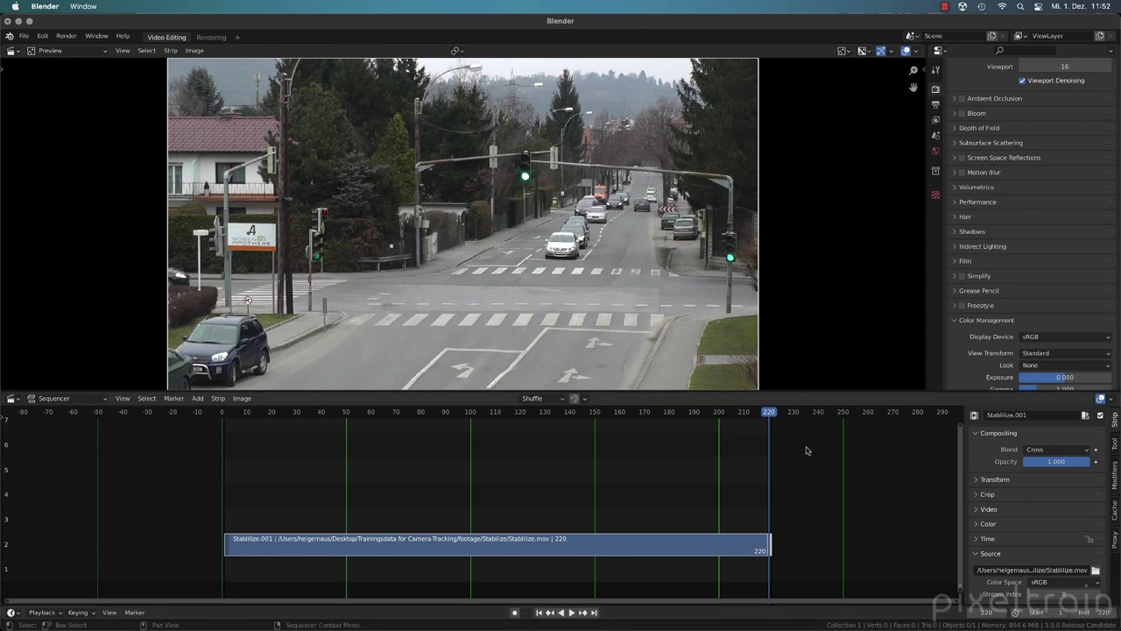
pyautogui.moveTo(765, 415); pyautogui.dragTo(386, 429)
pyautogui.hotkey('shift', 'Left')
pyautogui.press('space')
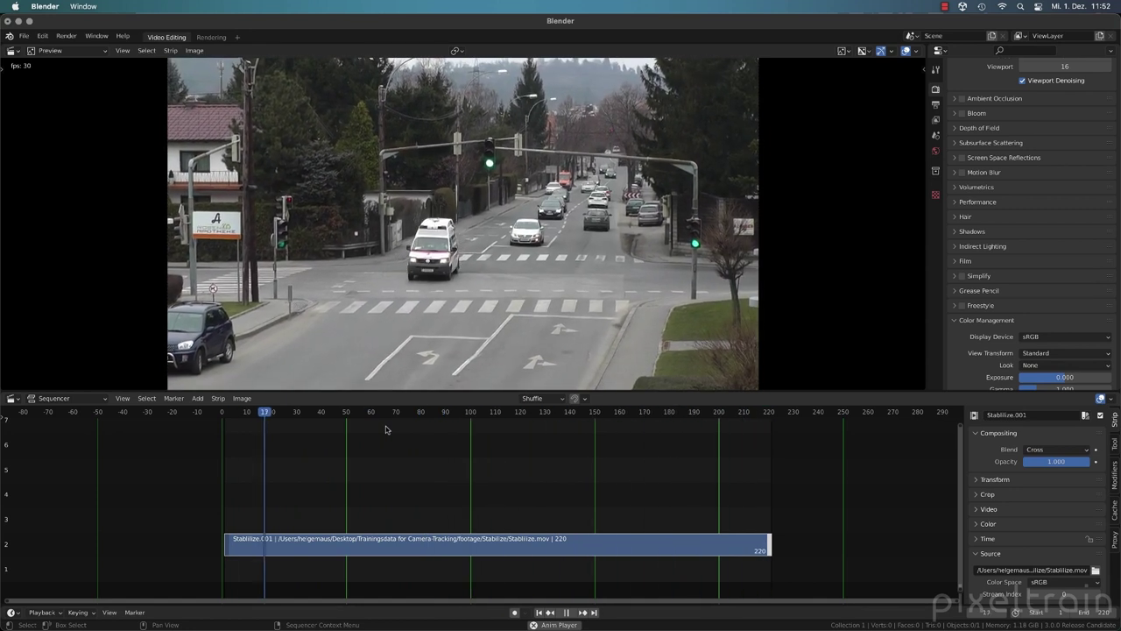
pyautogui.press('space')
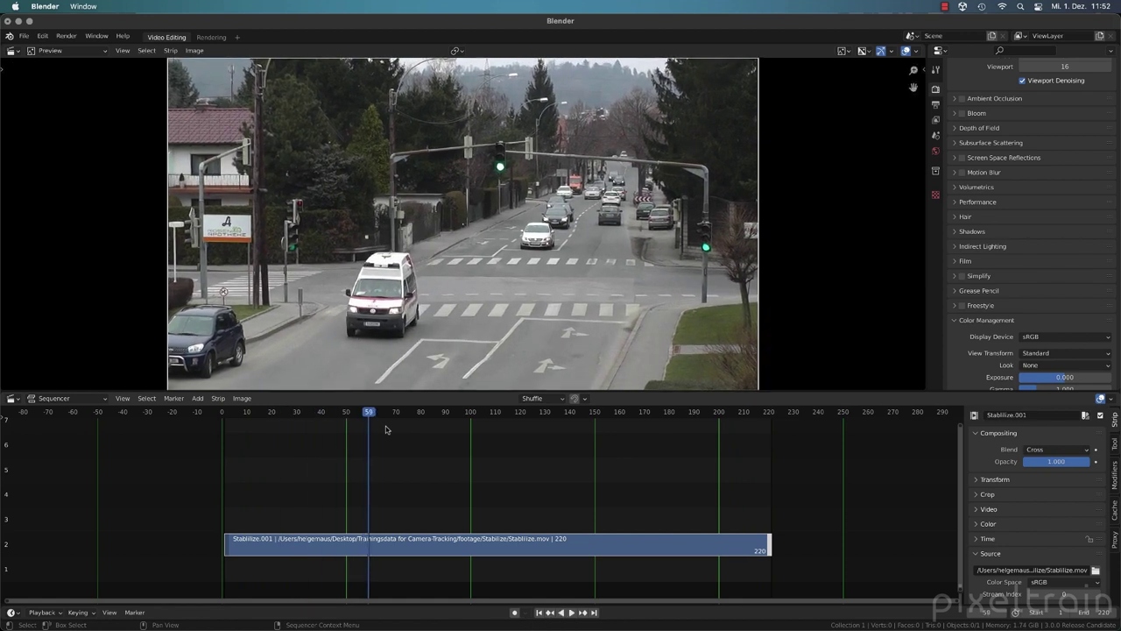
# Browse for the render output location in the footage/Stabilize folder, and create and open a new folder named street_seq there.
pyautogui.click(935, 104)
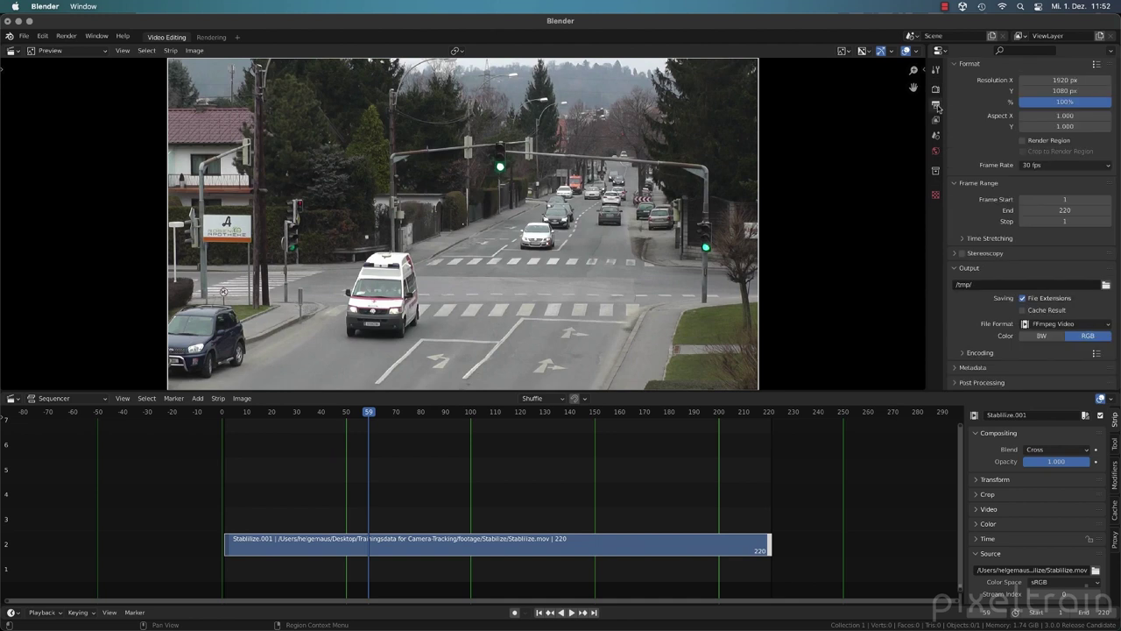
pyautogui.scroll(2, 1029, 164)
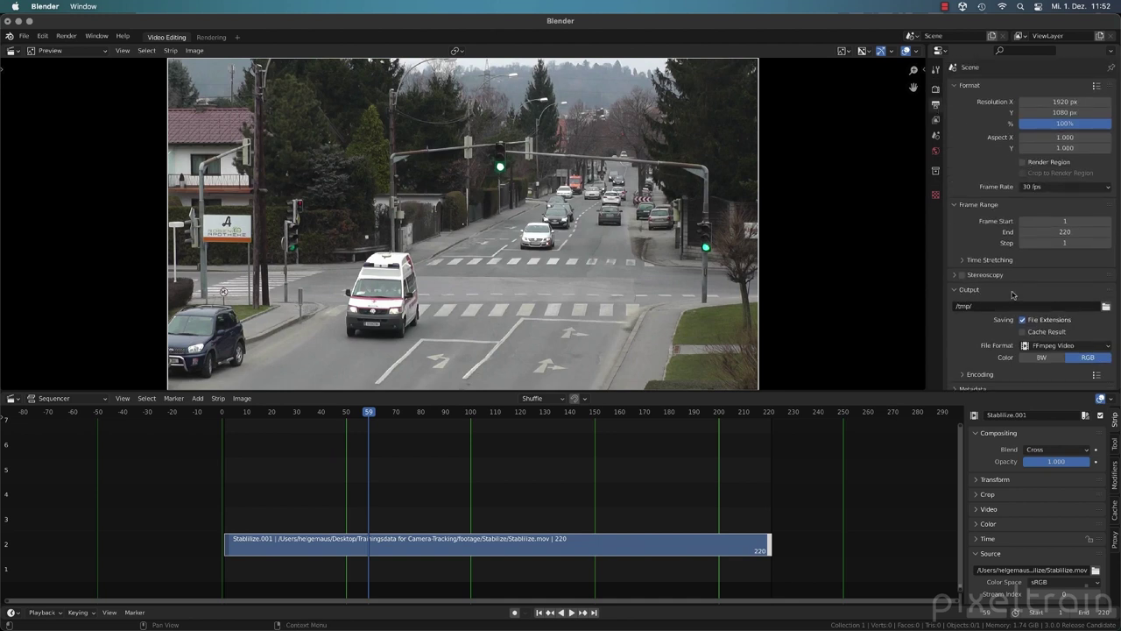
pyautogui.click(1106, 307)
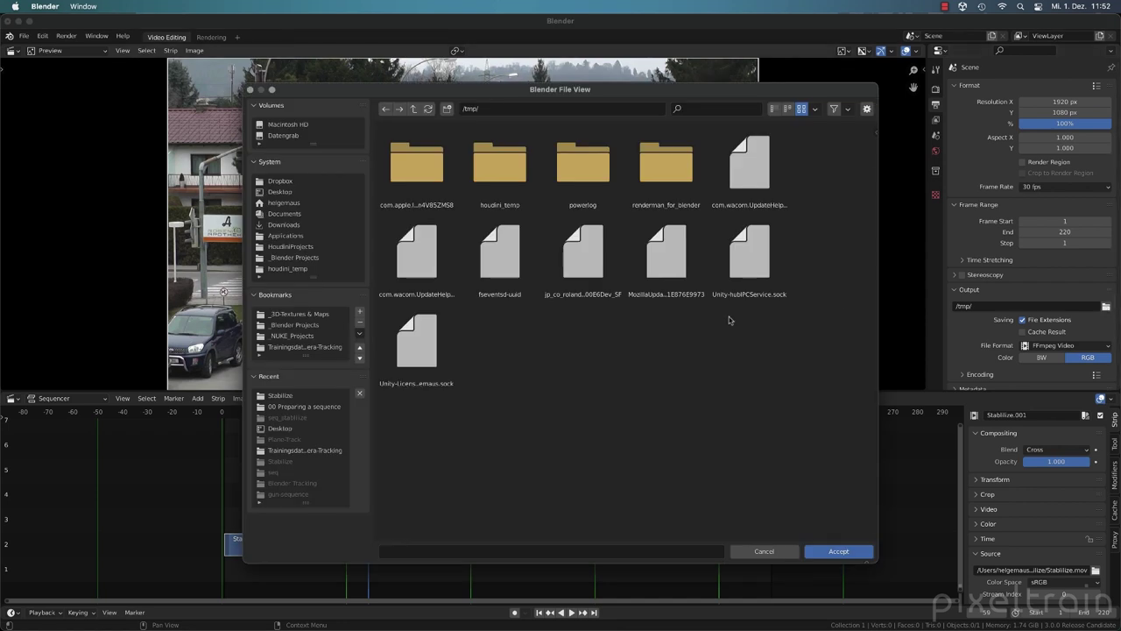
pyautogui.click(286, 348)
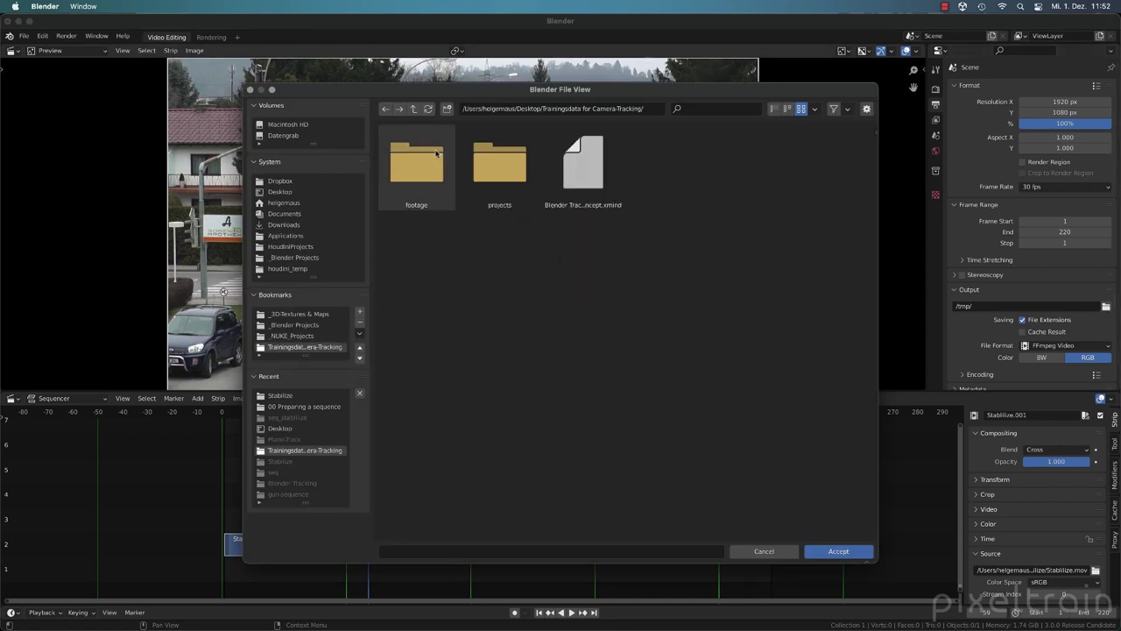
pyautogui.doubleClick(417, 168)
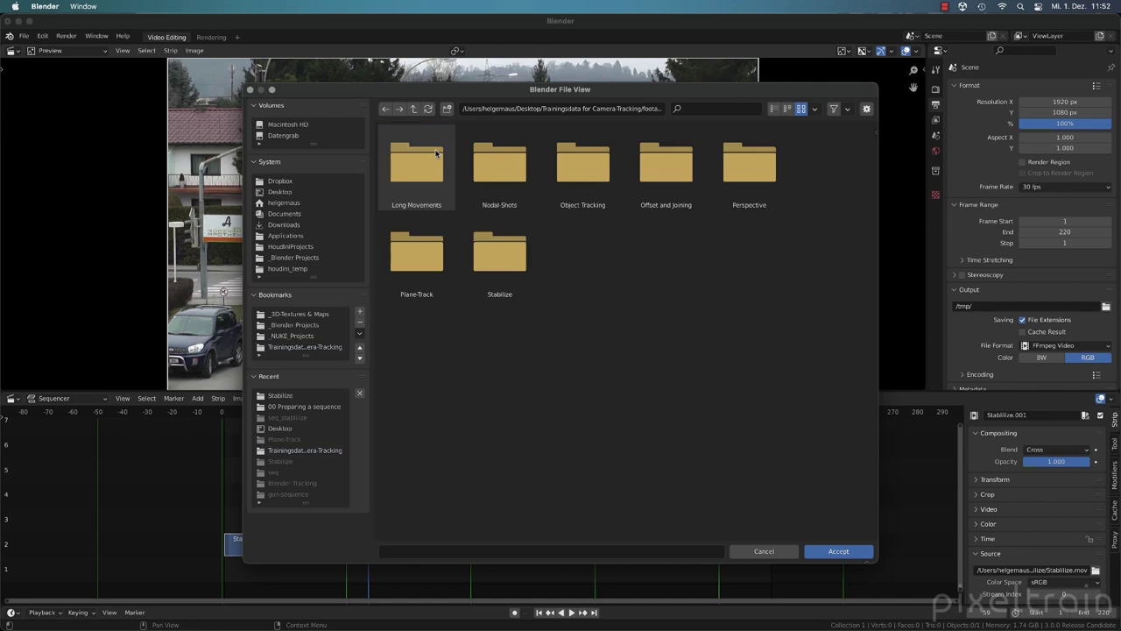
pyautogui.doubleClick(501, 255)
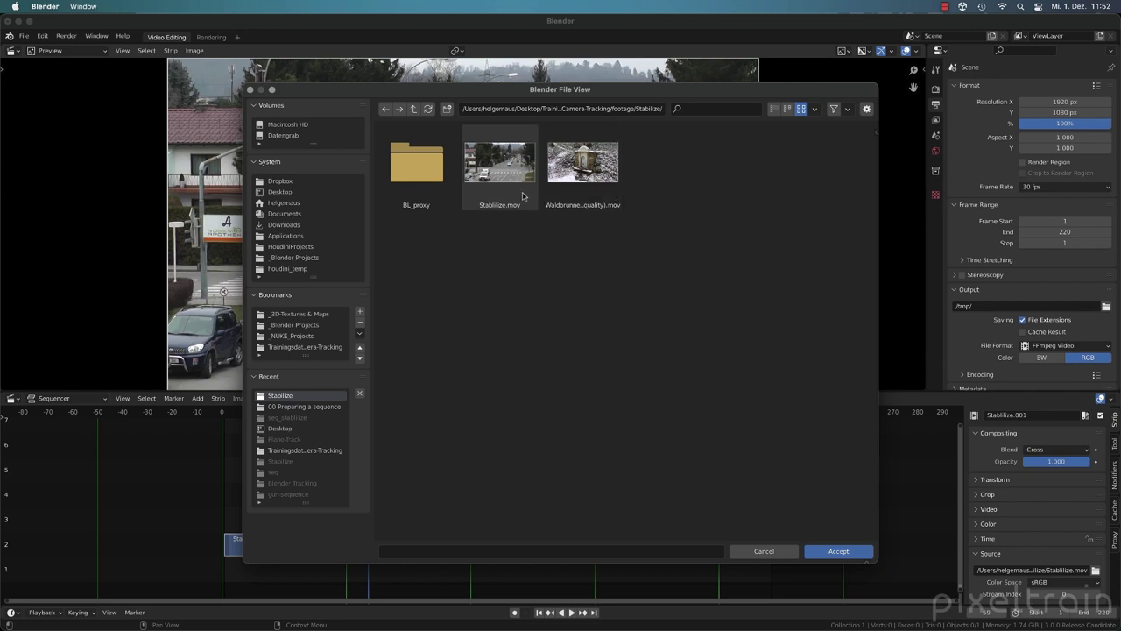
pyautogui.click(447, 109)
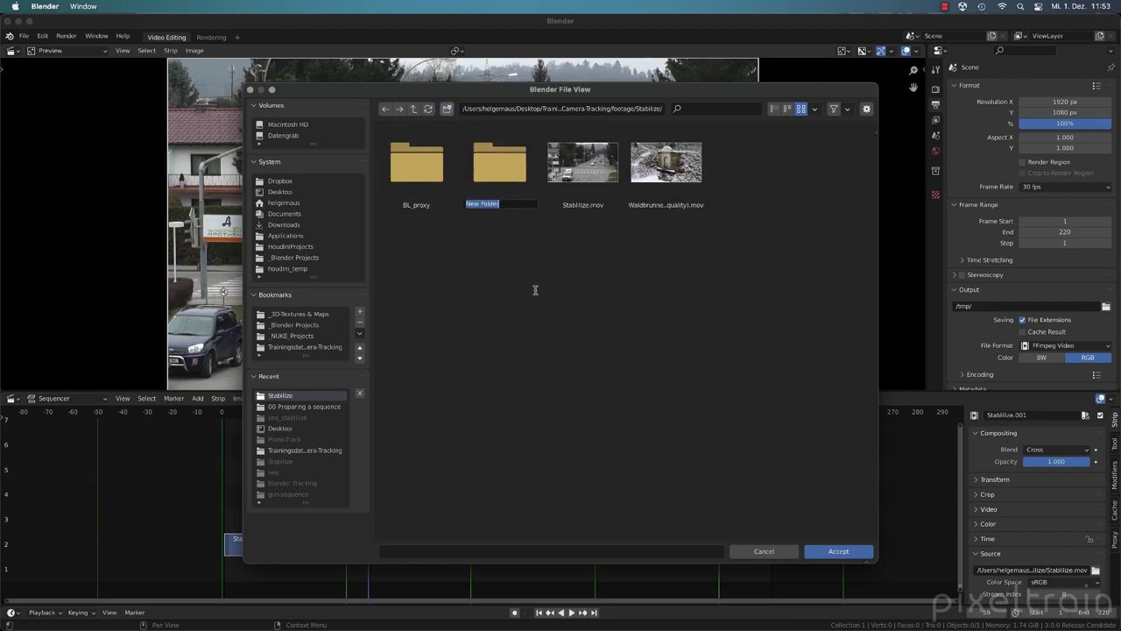
pyautogui.write('street_seq')
pyautogui.press('Return')
pyautogui.doubleClick(501, 168)
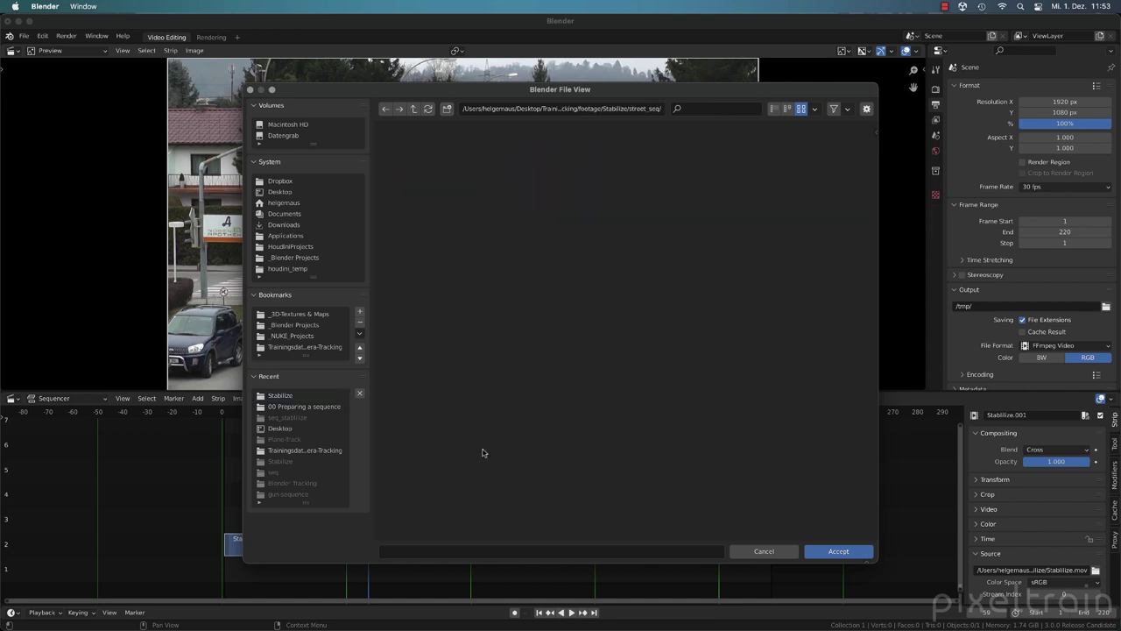
# Name the output street-seq.####.png, accept the path, and set the output file format to PNG.
pyautogui.click(447, 552)
pyautogui.write('street_seq.####.png')
pyautogui.press('Return')
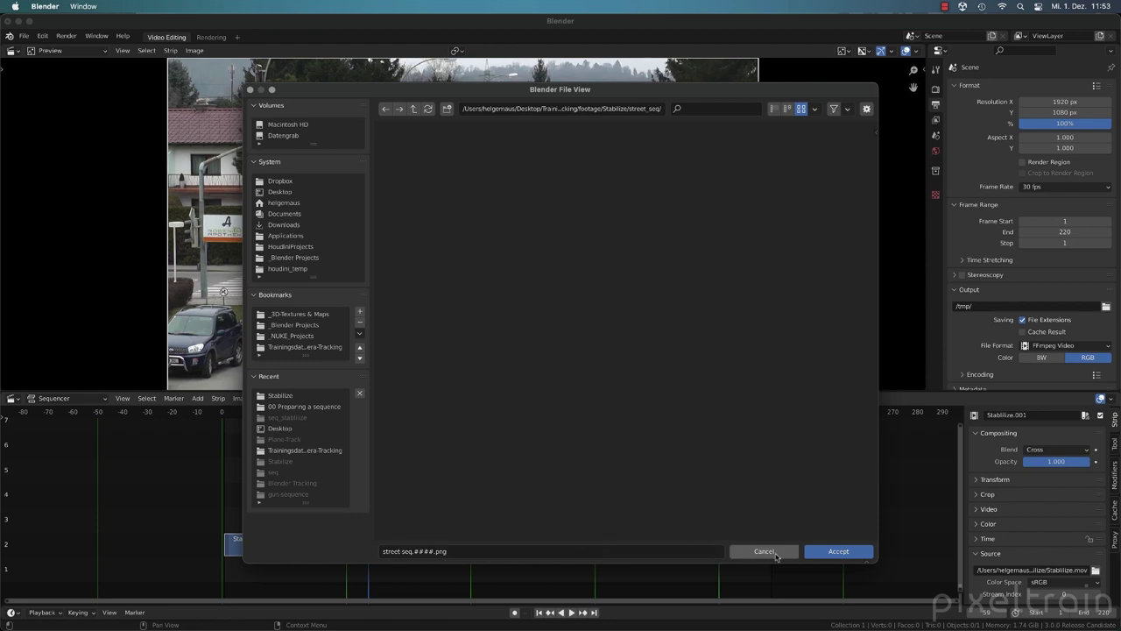
pyautogui.click(828, 553)
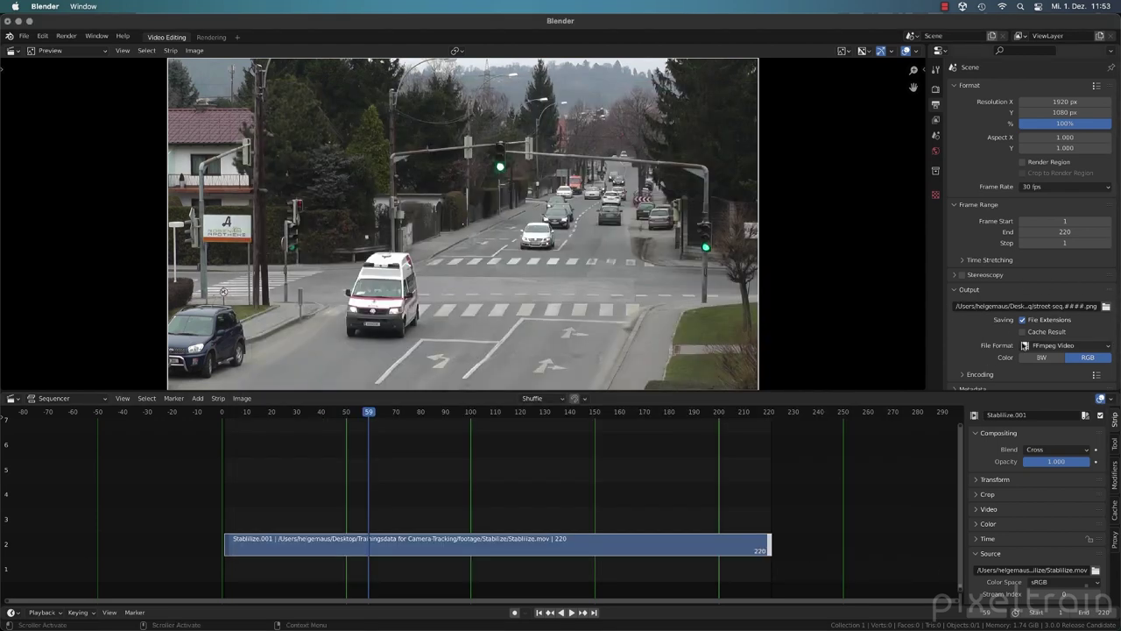
pyautogui.click(1091, 346)
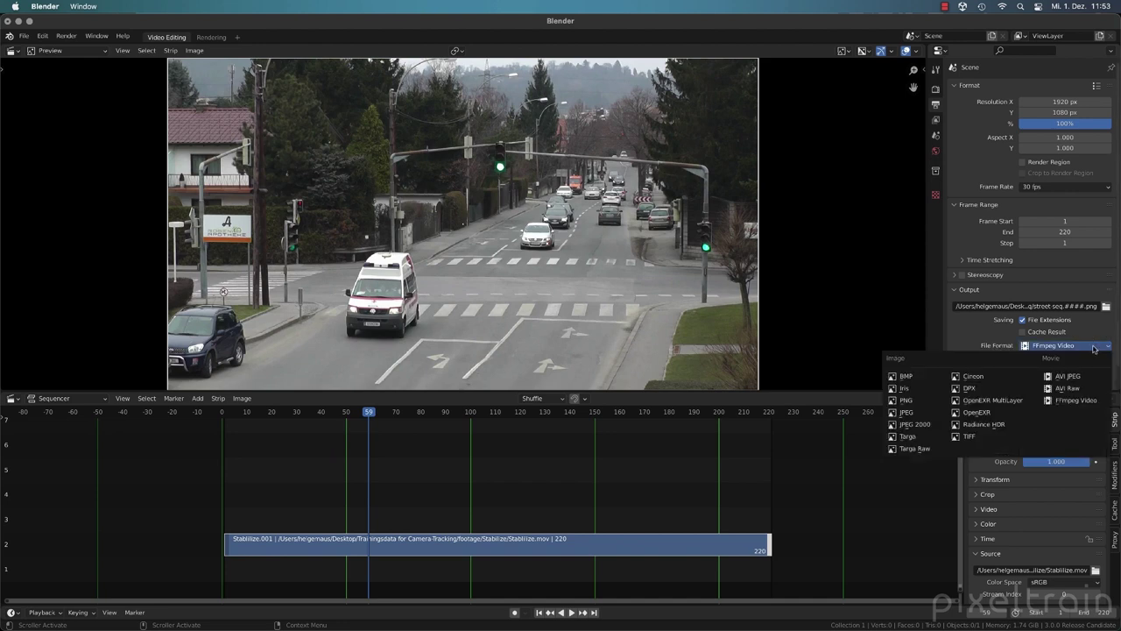
pyautogui.click(915, 399)
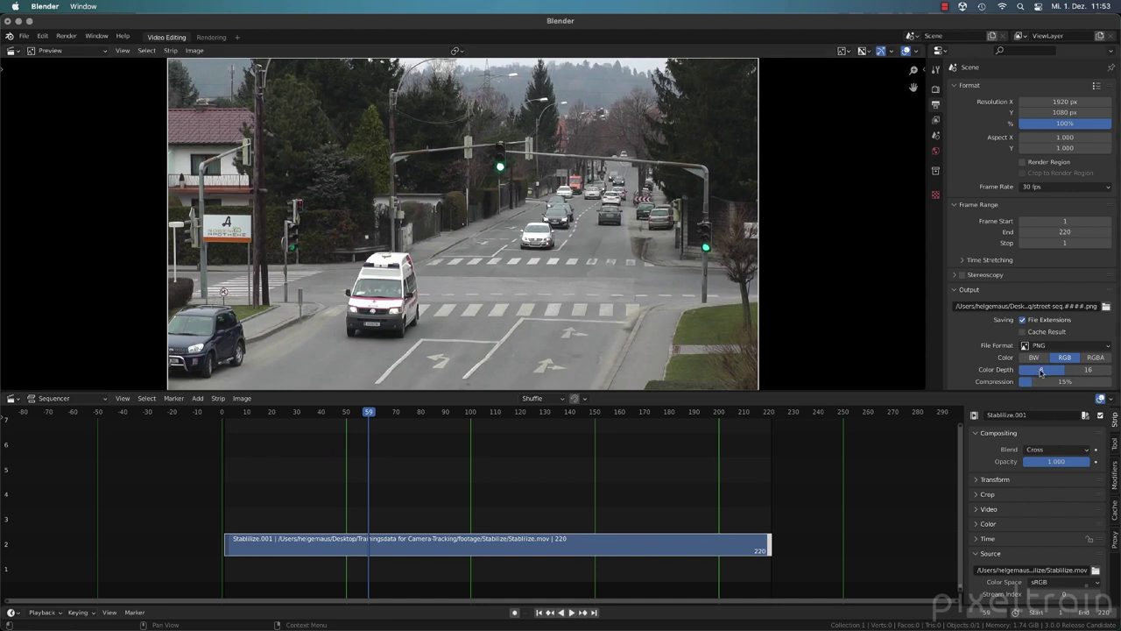
pyautogui.moveTo(1037, 382); pyautogui.dragTo(1027, 381)
# Check the Color Management settings, and render the whole animation to the image sequence, closing the render window when it finishes.
pyautogui.click(935, 89)
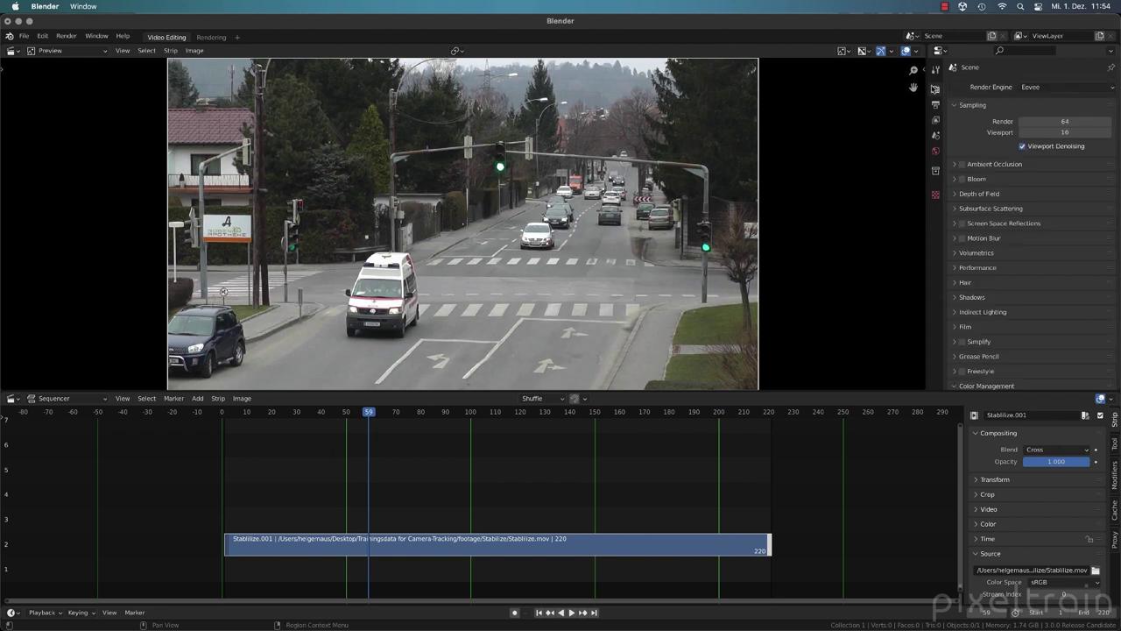
pyautogui.click(986, 385)
pyautogui.scroll(-3, 998, 368)
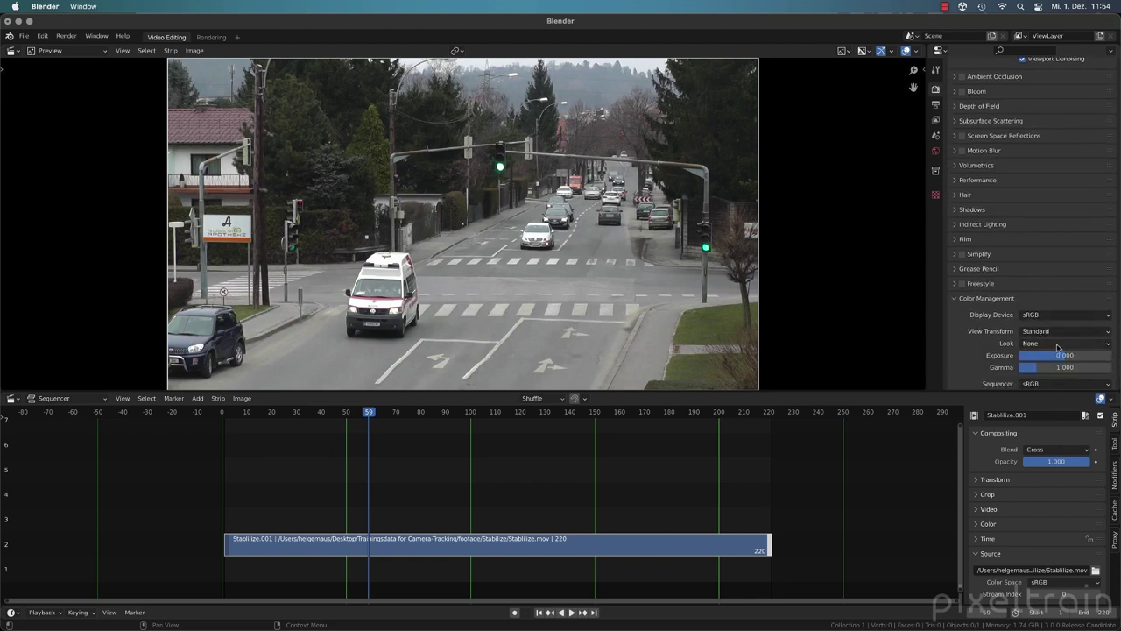
pyautogui.click(77, 38)
pyautogui.click(81, 65)
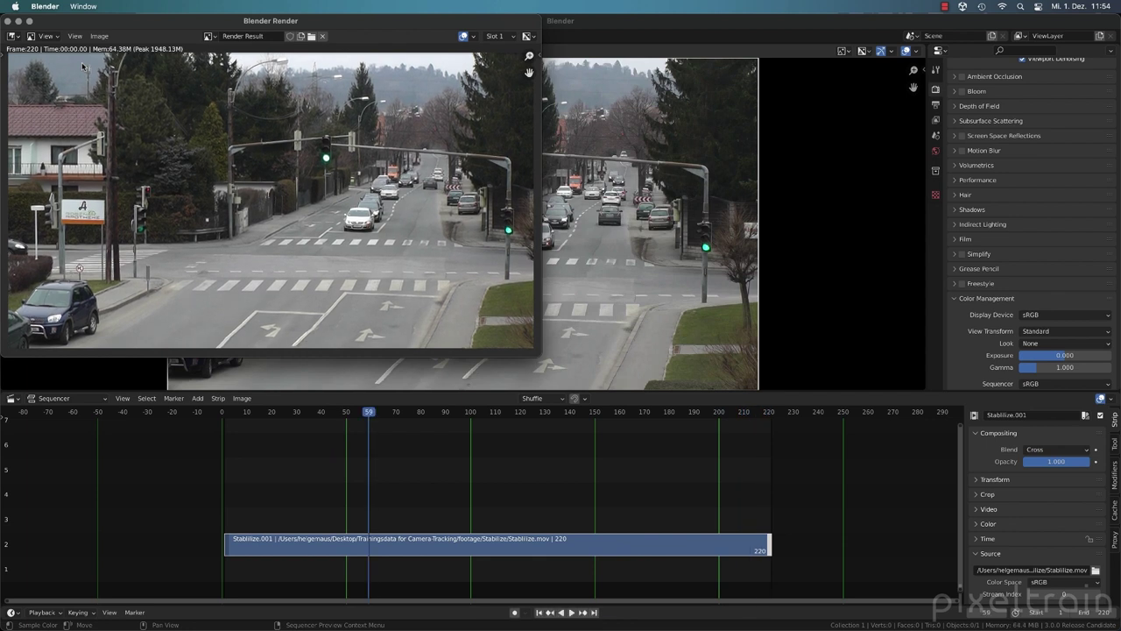
pyautogui.click(8, 20)
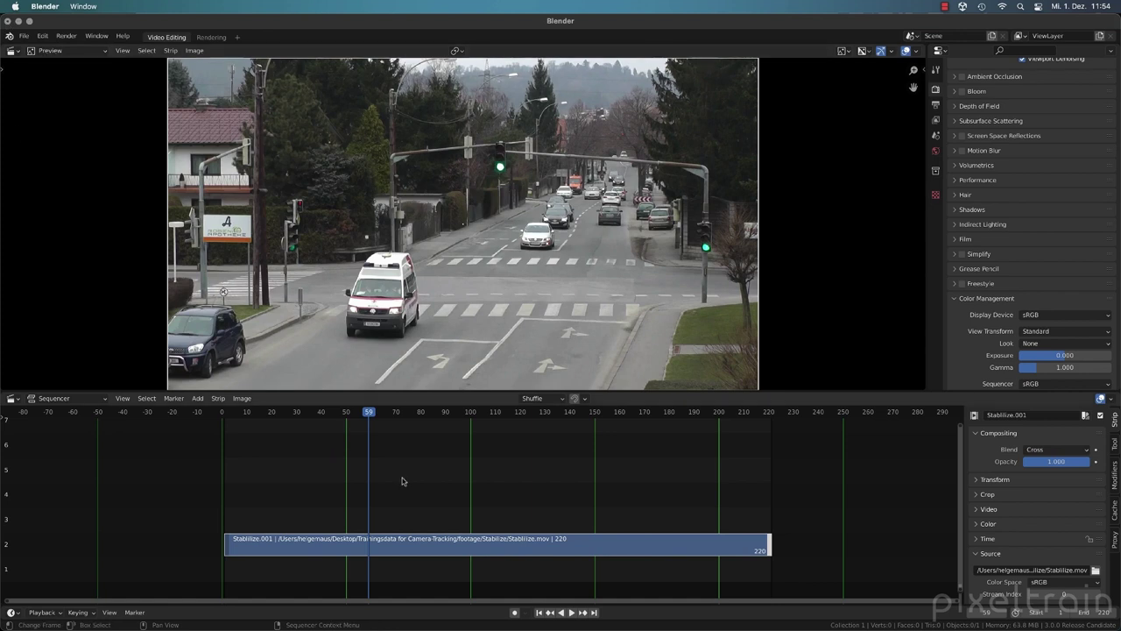
# Add all rendered PNG frames from the street_seq folder as an image sequence strip starting at frame 50.
pyautogui.click(372, 413)
pyautogui.moveTo(372, 413); pyautogui.dragTo(347, 419)
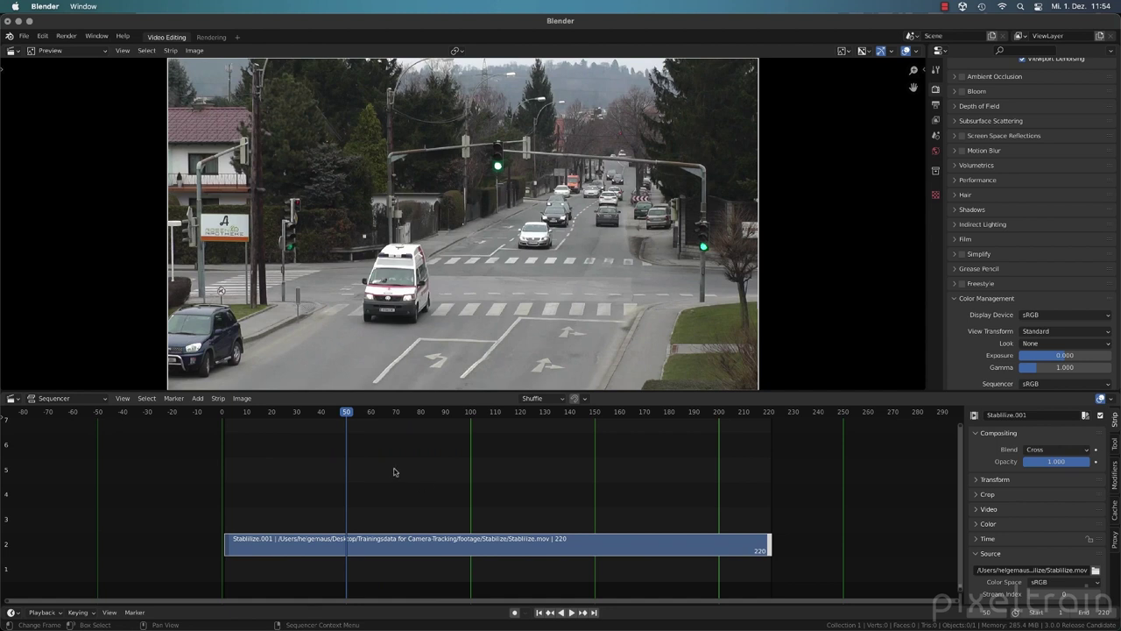
pyautogui.hotkey('shift', 'a')
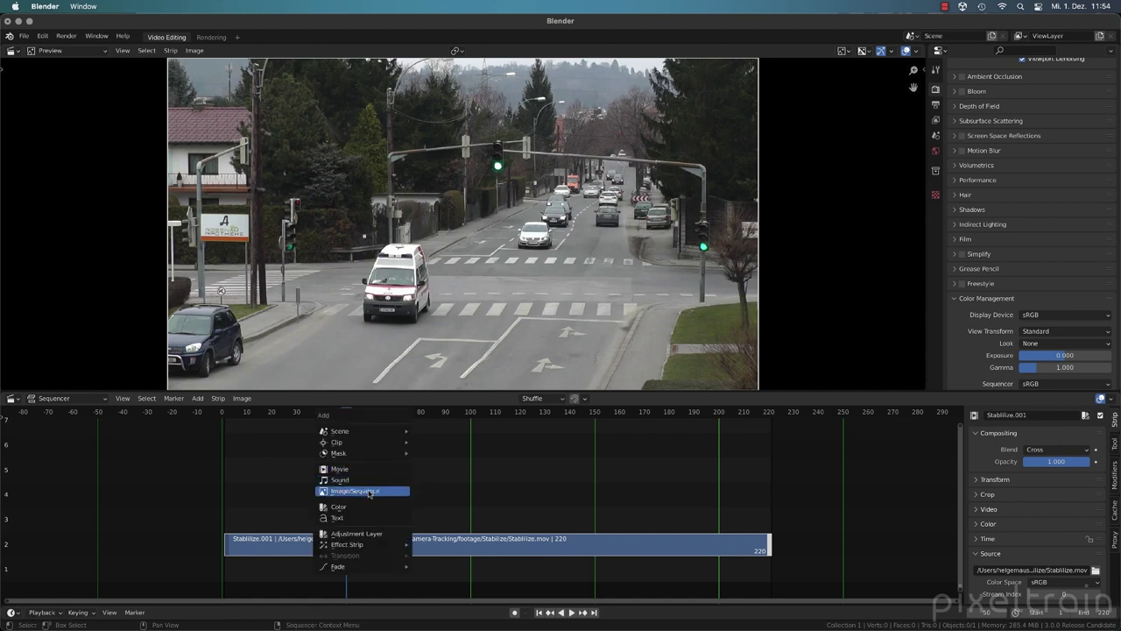
pyautogui.click(370, 490)
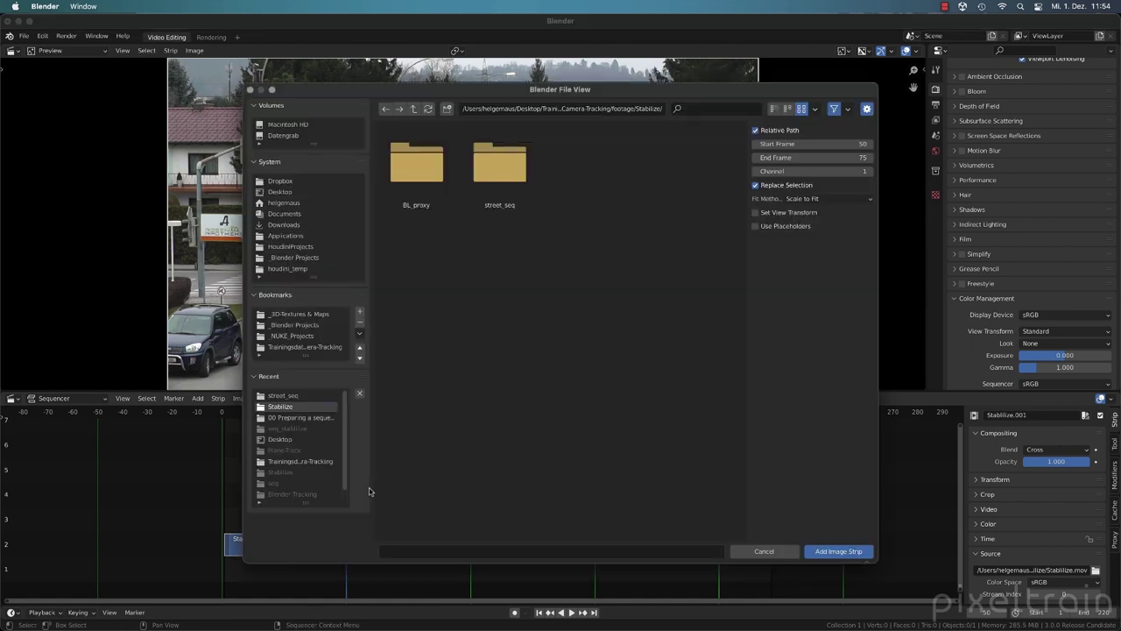
pyautogui.doubleClick(513, 172)
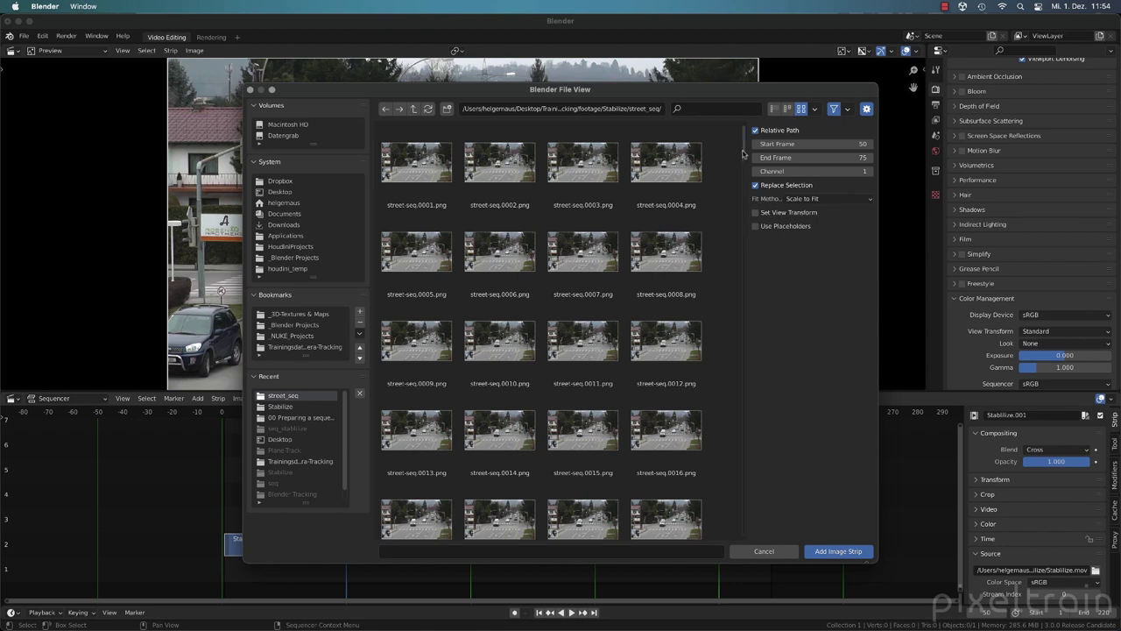
pyautogui.moveTo(745, 154)
pyautogui.mouseDown()
pyautogui.moveTo(735, 539)
pyautogui.moveTo(743, 144)
pyautogui.mouseUp()
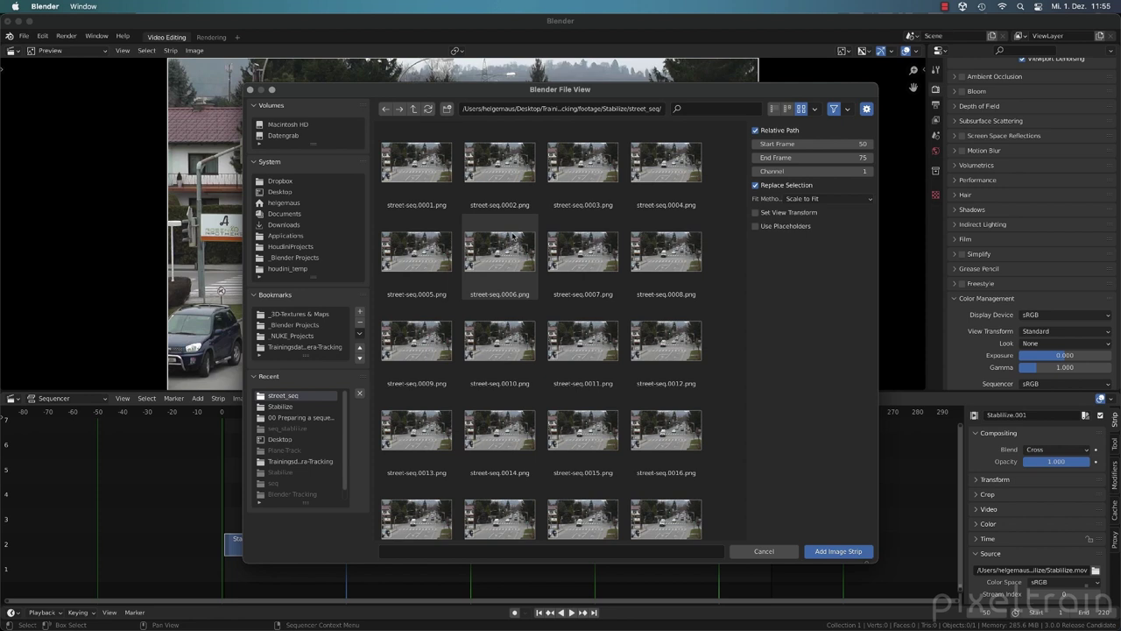
pyautogui.click(432, 179)
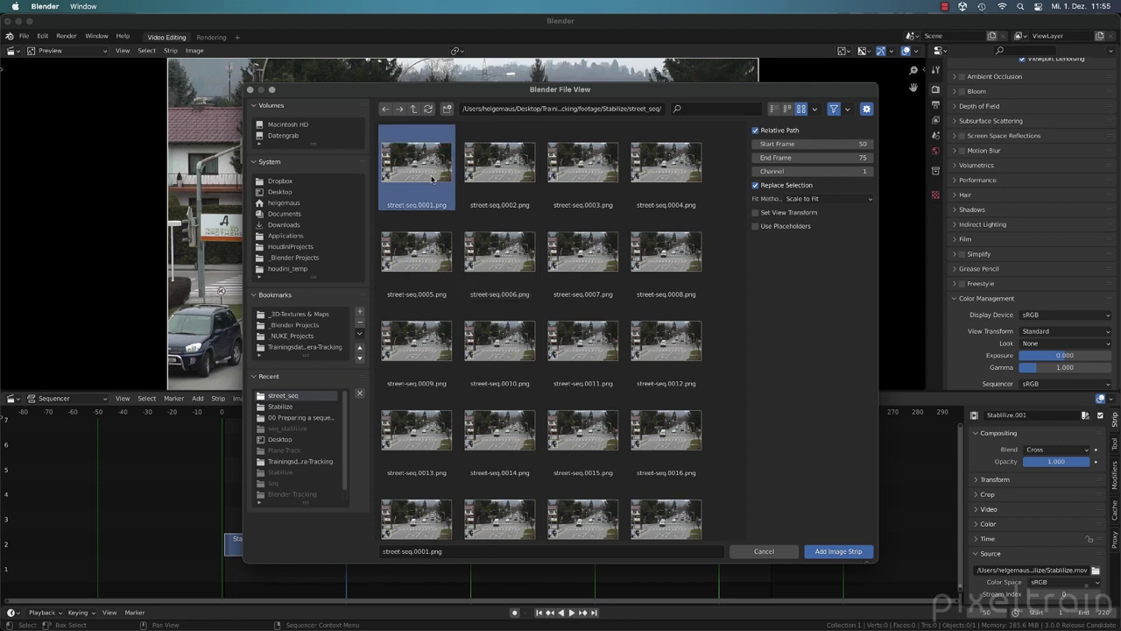
pyautogui.press('a')
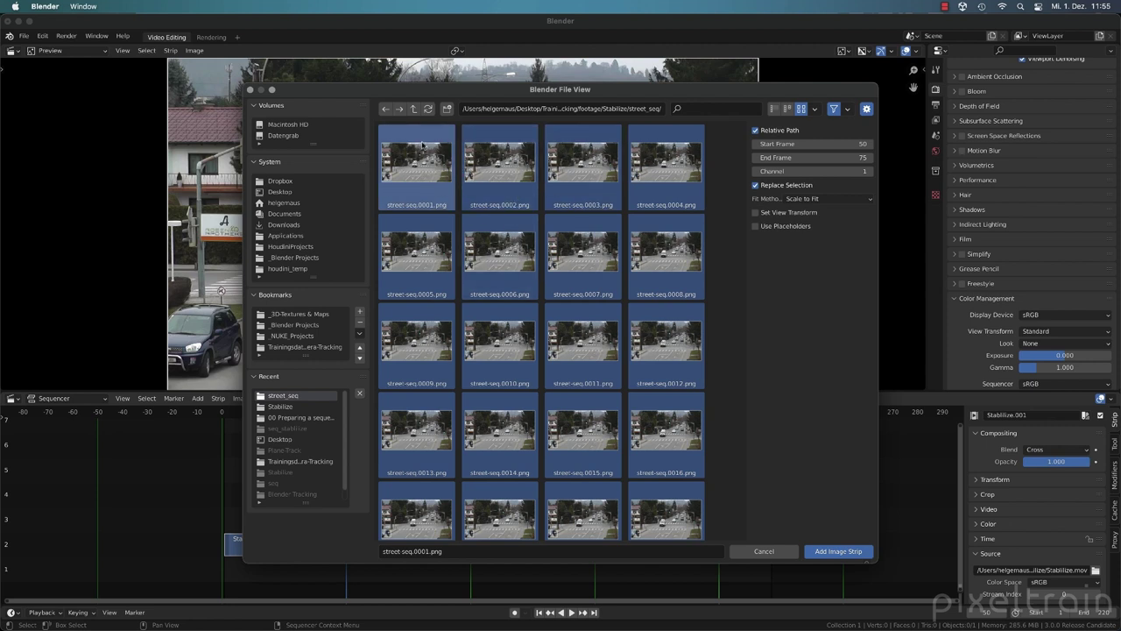
pyautogui.click(832, 551)
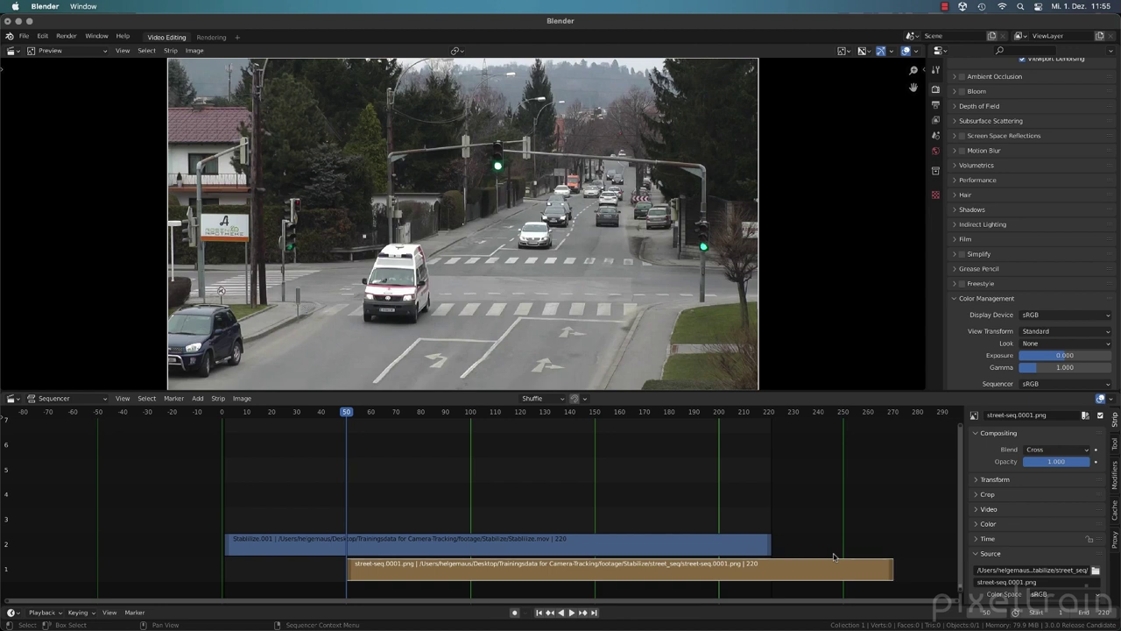
# Move the image sequence strip to channel 3, starting at frame 1 above the movie strip, and play it back.
pyautogui.moveTo(389, 571); pyautogui.dragTo(273, 524)
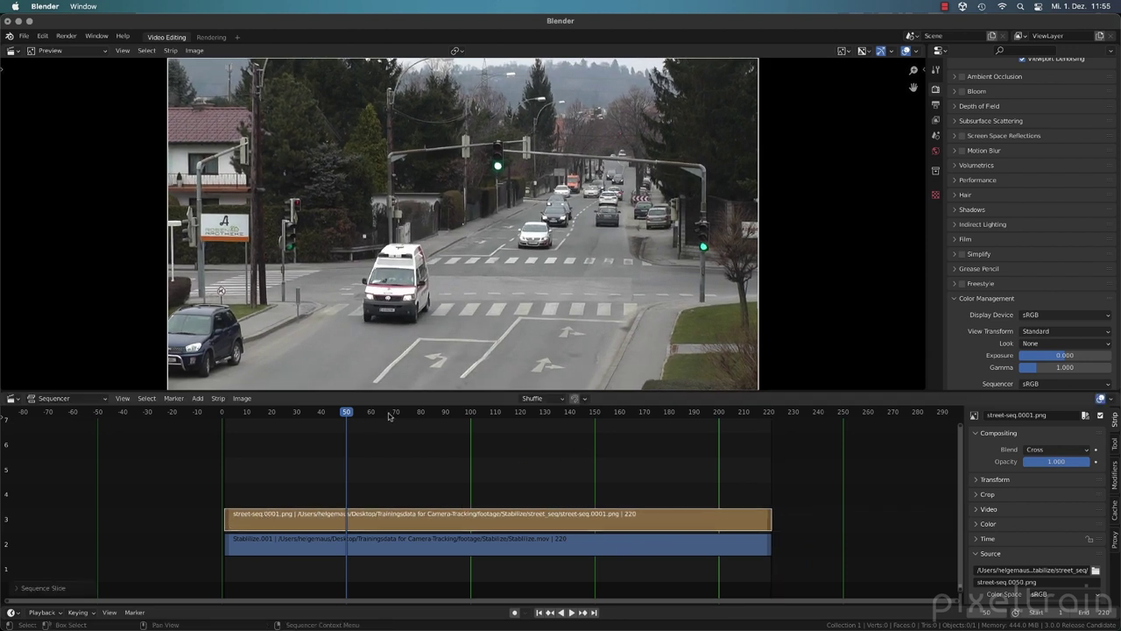
pyautogui.hotkey('shift', 'Left')
pyautogui.press('space')
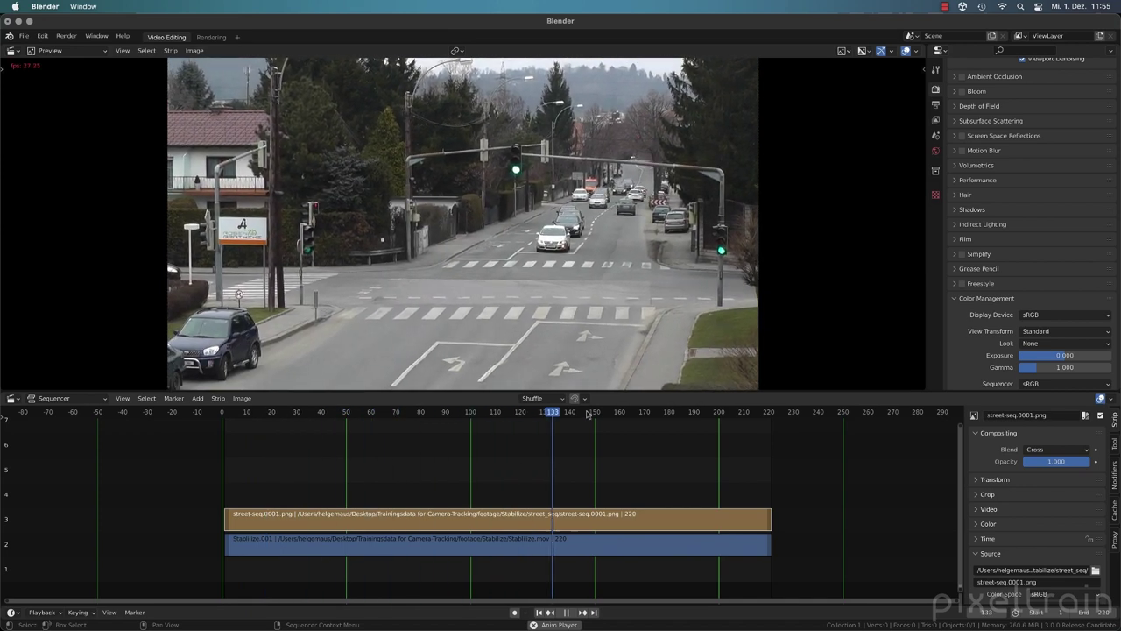
pyautogui.press('space')
# Scrub the playhead back to frame 95 and delete the street-seq image strip from channel 3.
pyautogui.click(582, 551)
pyautogui.press('a')
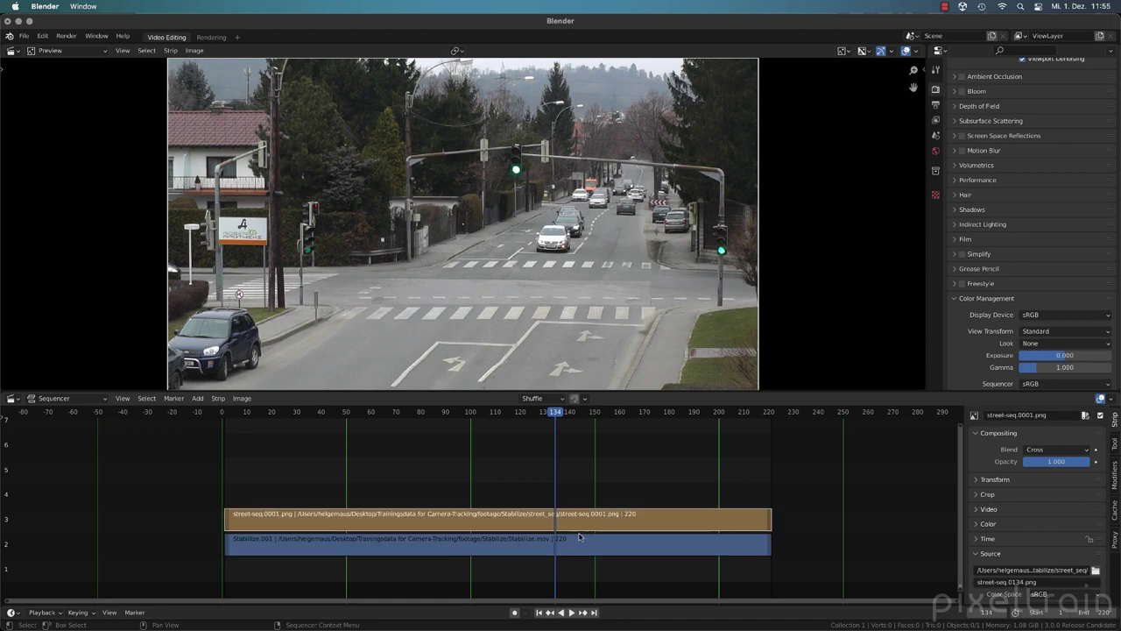
pyautogui.click(578, 539)
pyautogui.moveTo(610, 417); pyautogui.dragTo(458, 417)
pyautogui.click(542, 518)
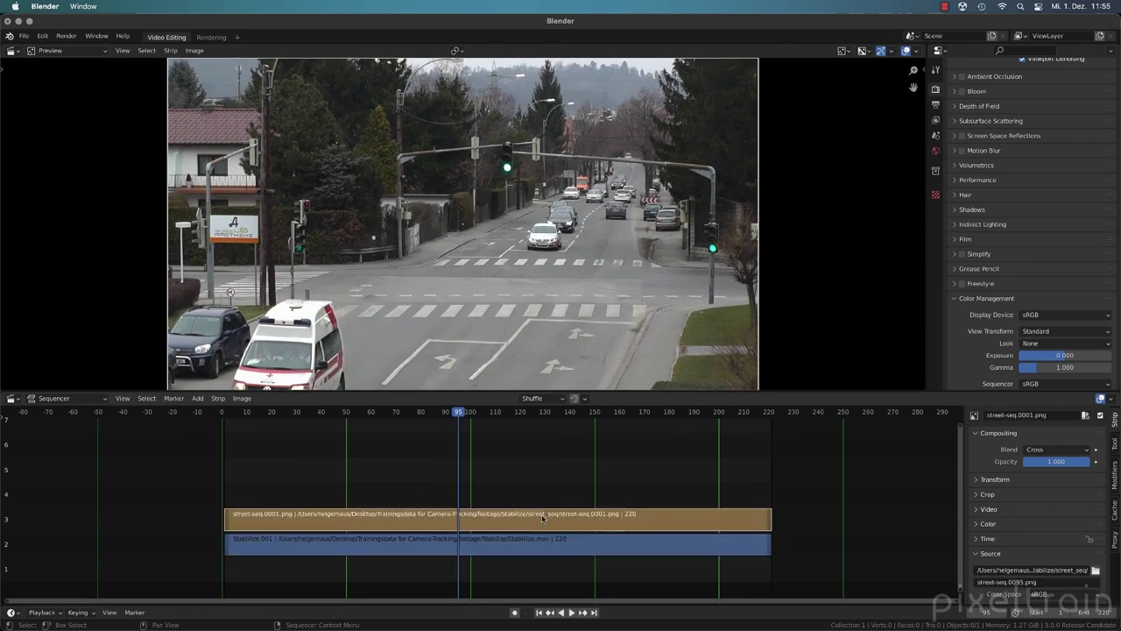
pyautogui.press('Delete')
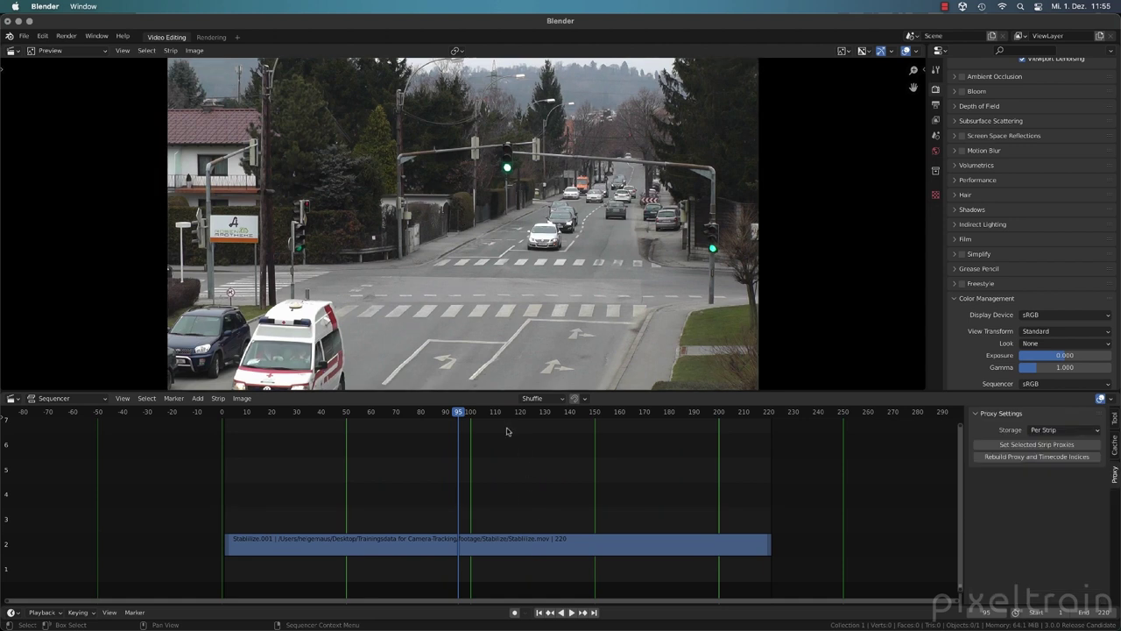
# Return the playhead to frame 1.
pyautogui.hotkey('shift', 'Left')
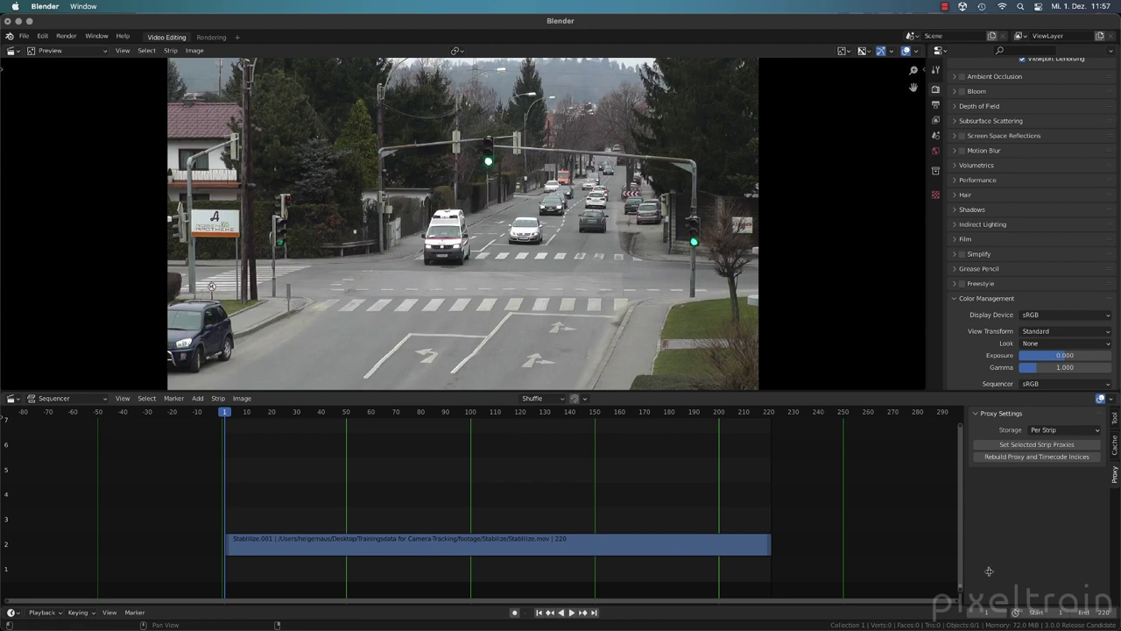
pyautogui.rightClick(982, 624)
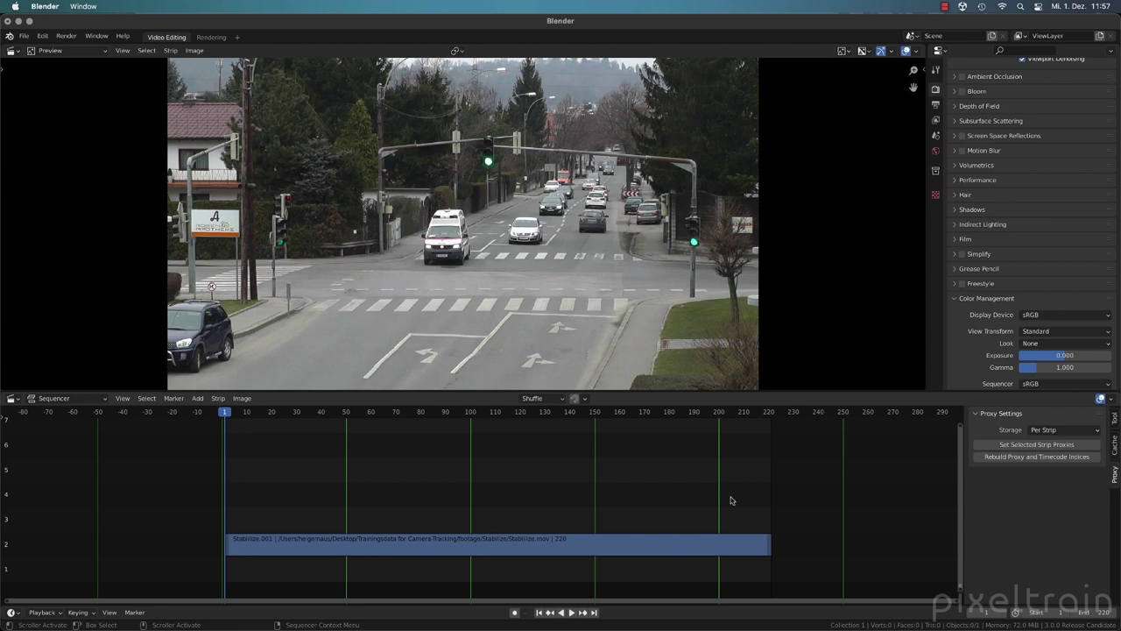
# Review the Video Sequencer memory cache, disk cache and proxy settings in the System preferences, and close the preferences window.
pyautogui.click(42, 35)
pyautogui.click(70, 202)
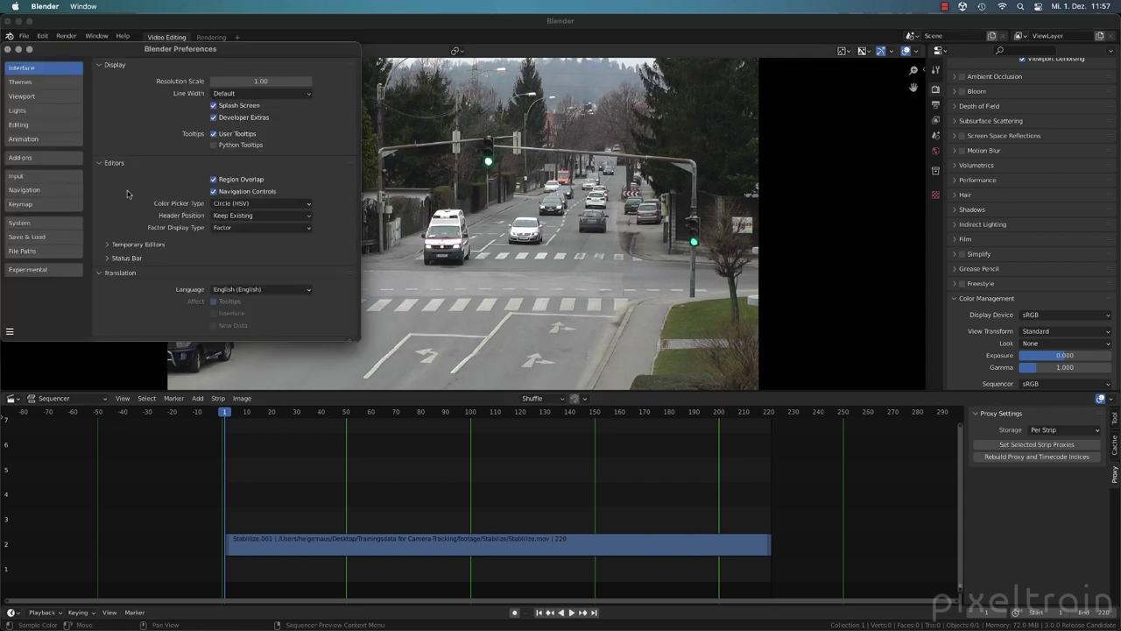
pyautogui.moveTo(186, 51); pyautogui.dragTo(563, 80)
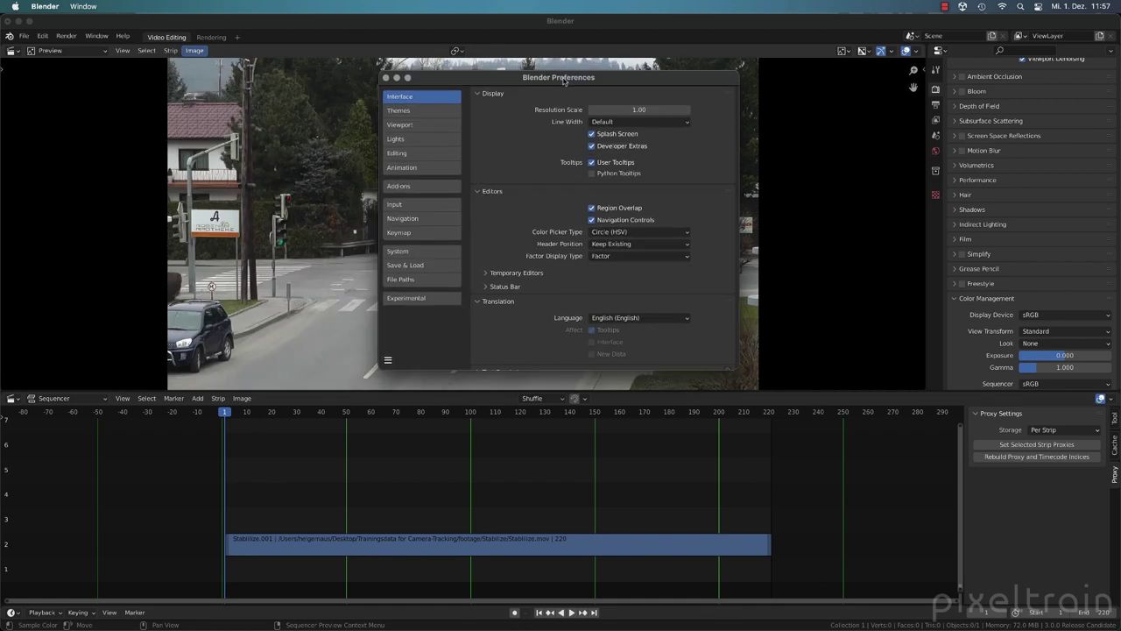
pyautogui.click(401, 252)
pyautogui.click(488, 229)
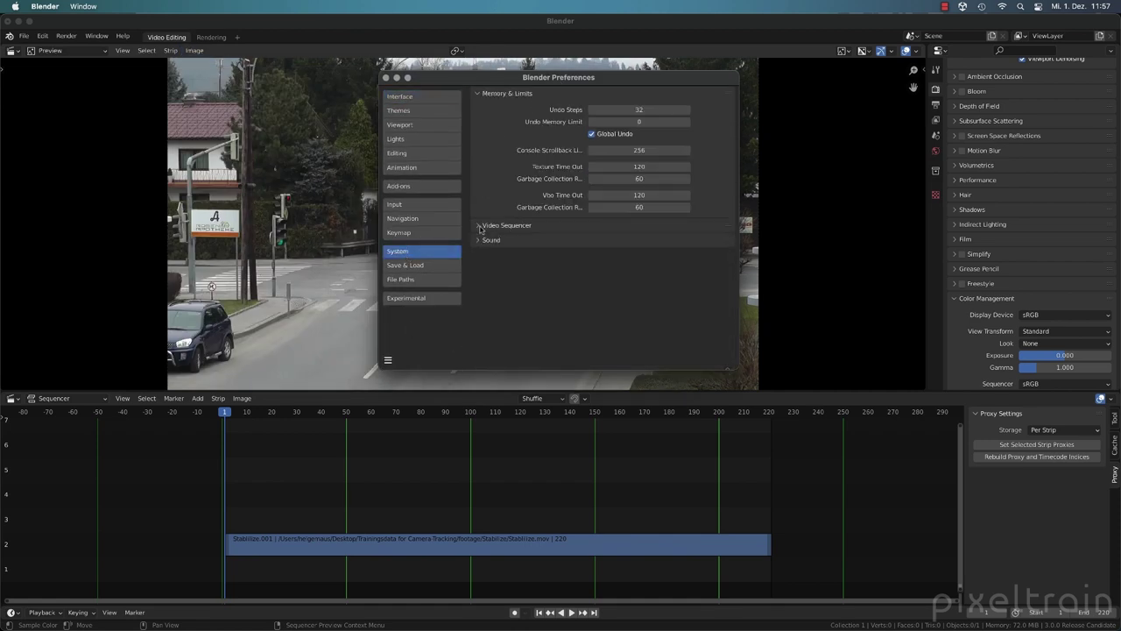
pyautogui.click(488, 230)
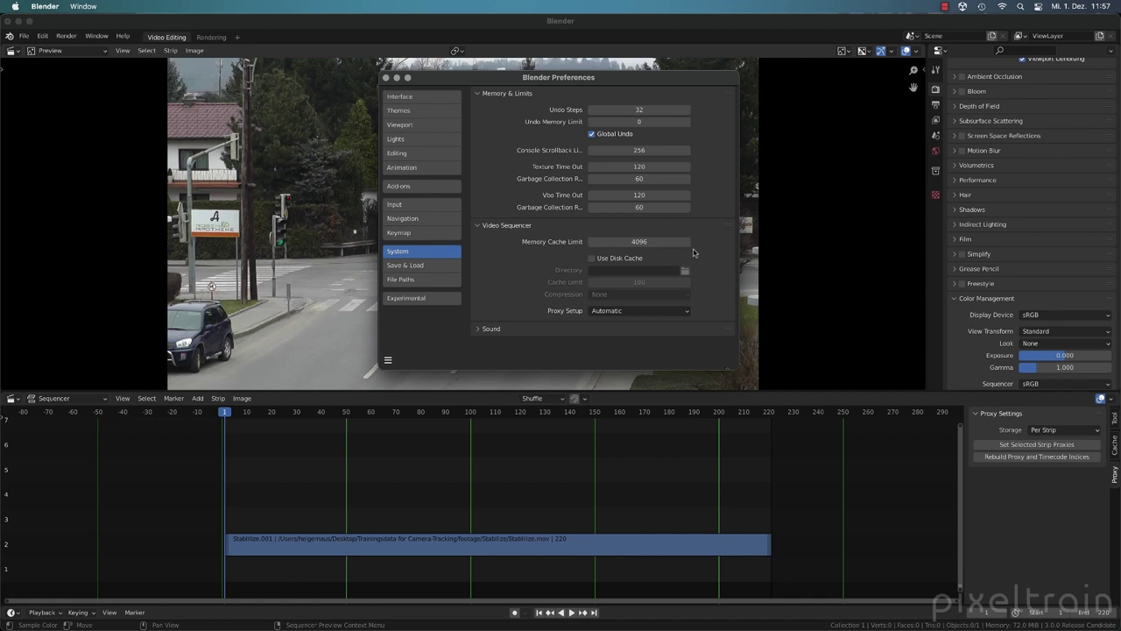
pyautogui.click(385, 77)
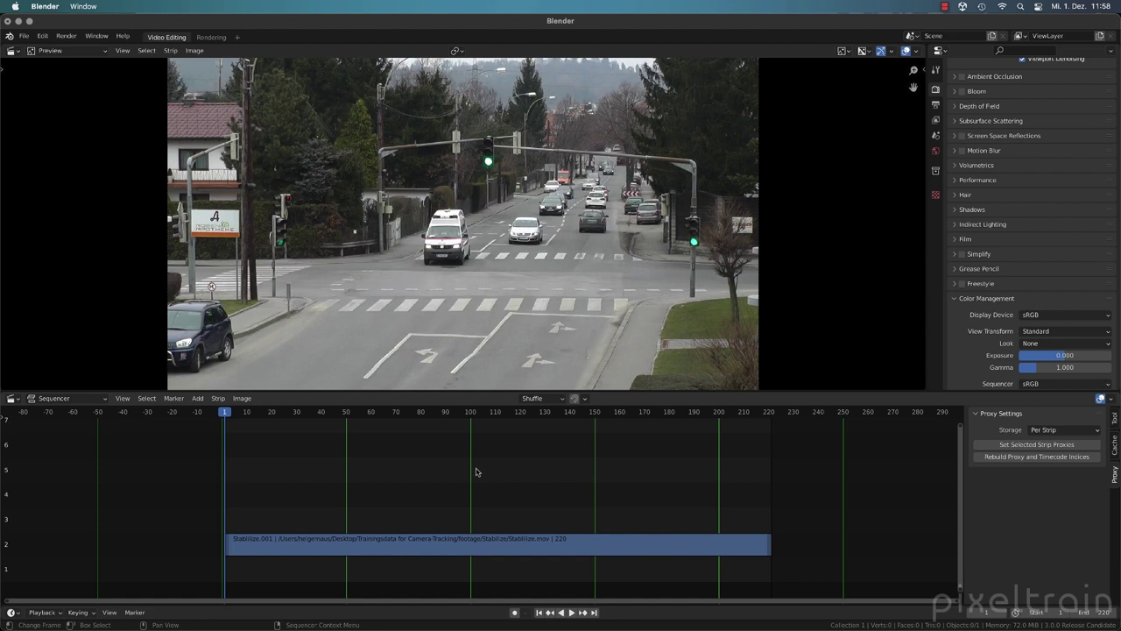
# Add an adjustment layer strip, place it in channel 3 above the Stabilize movie strip, and extend it to 220 frames.
pyautogui.click(198, 399)
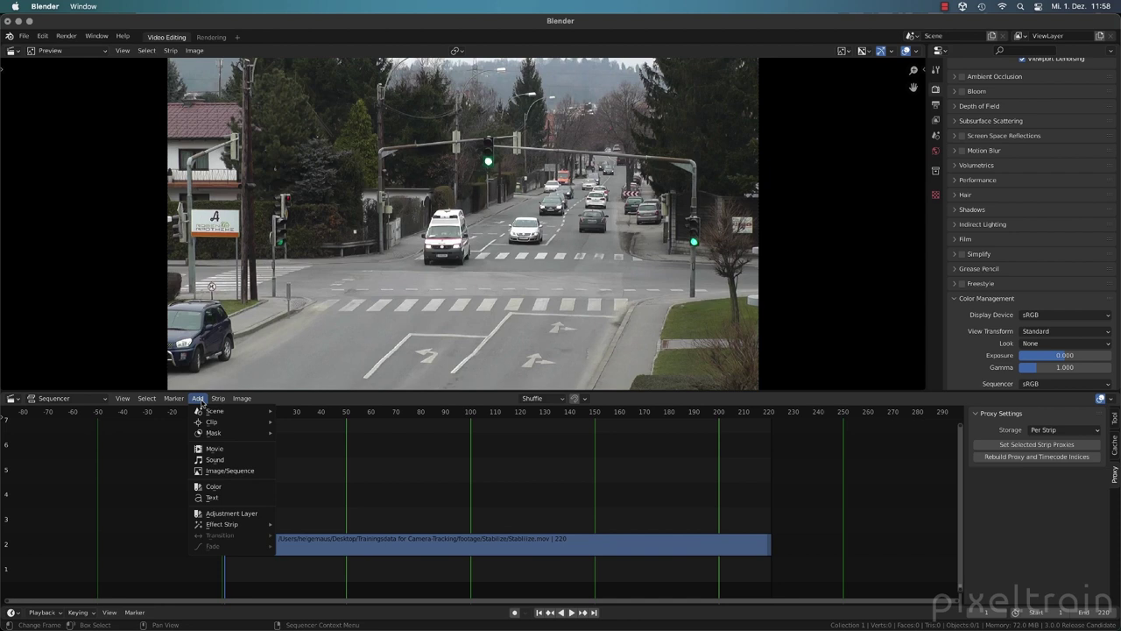
pyautogui.click(229, 513)
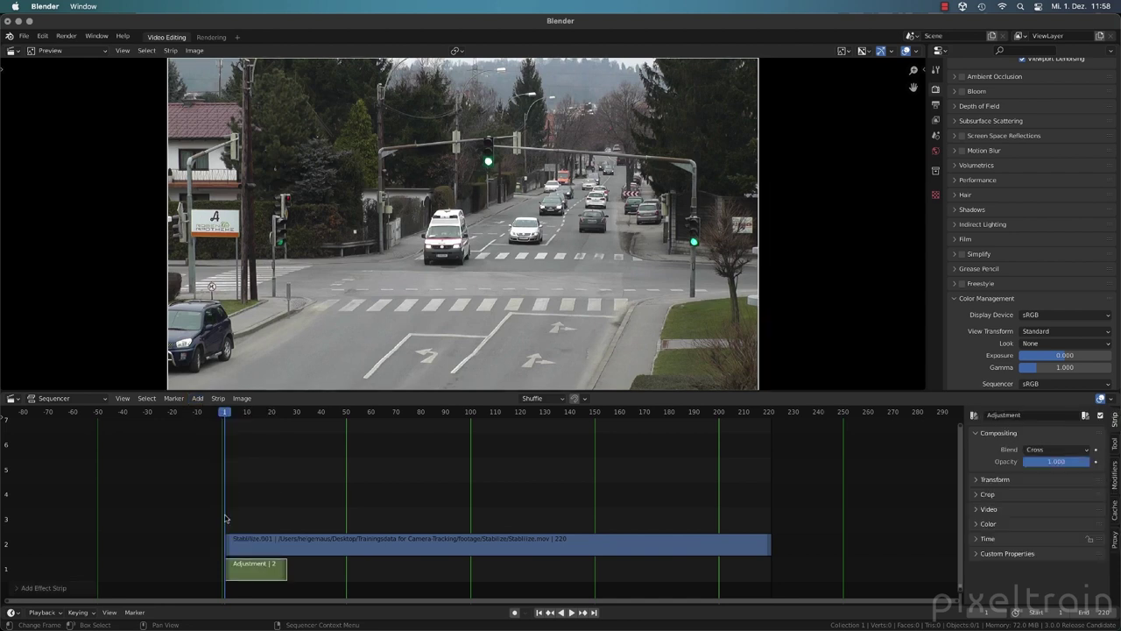
pyautogui.moveTo(260, 569); pyautogui.dragTo(769, 537)
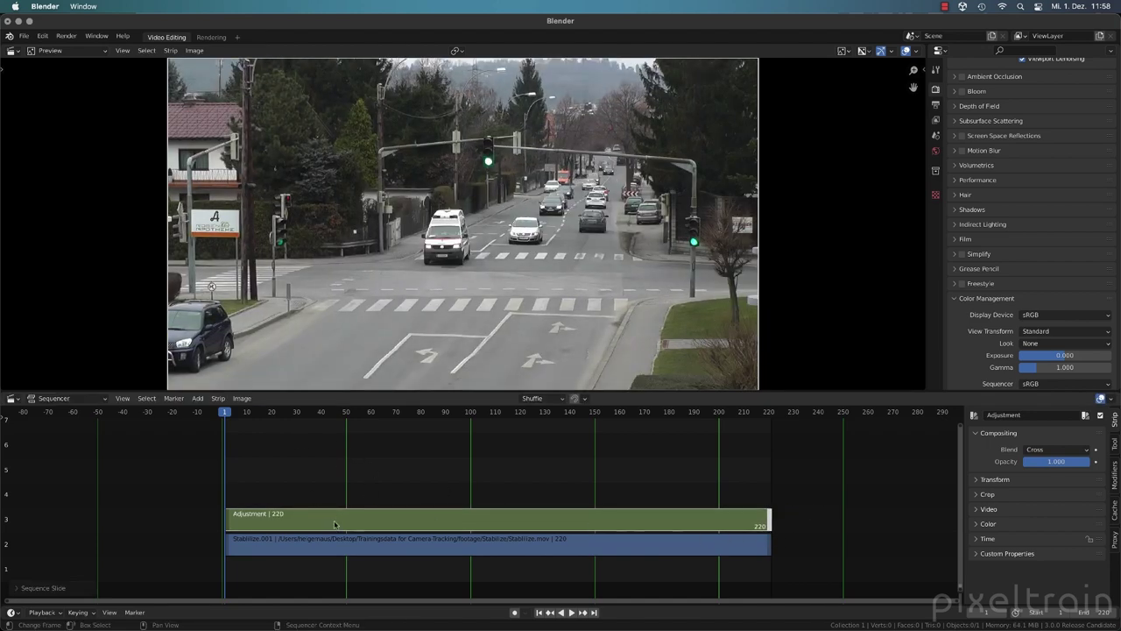
pyautogui.click(356, 487)
pyautogui.click(296, 526)
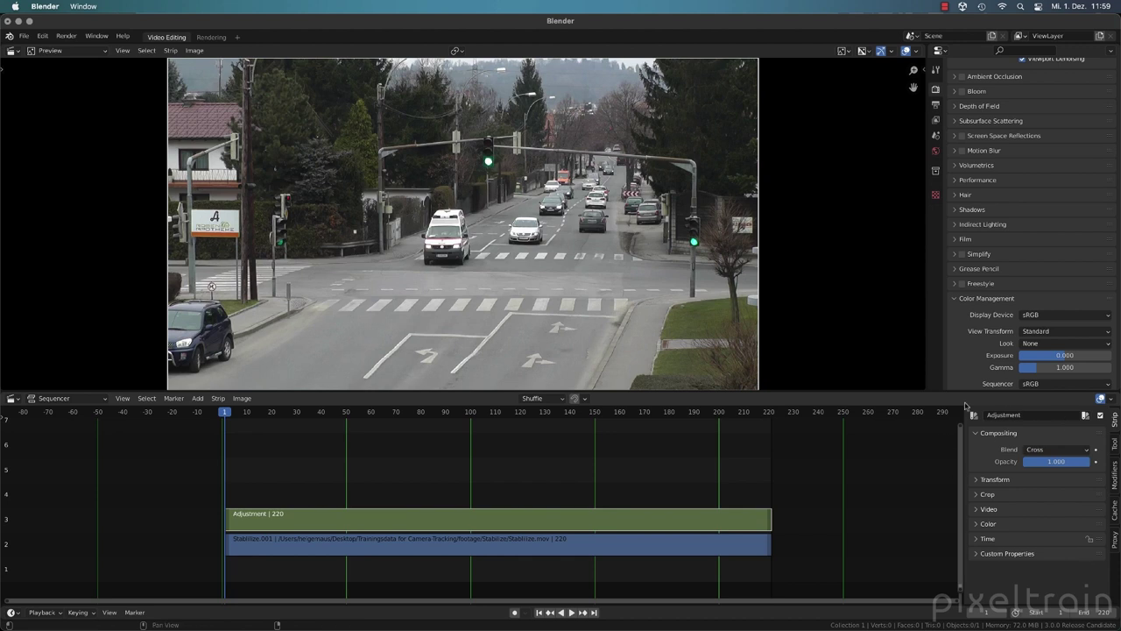
# Enlarge the sequencer area and set the adjustment strip's color saturation to 0.
pyautogui.moveTo(926, 391); pyautogui.dragTo(927, 270)
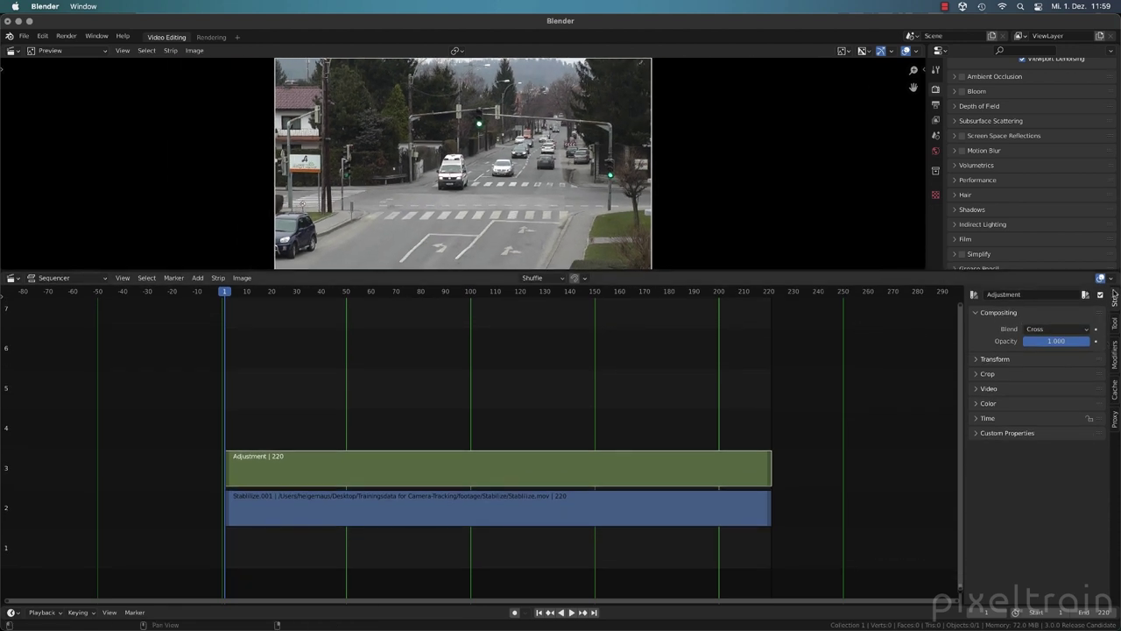
pyautogui.click(976, 405)
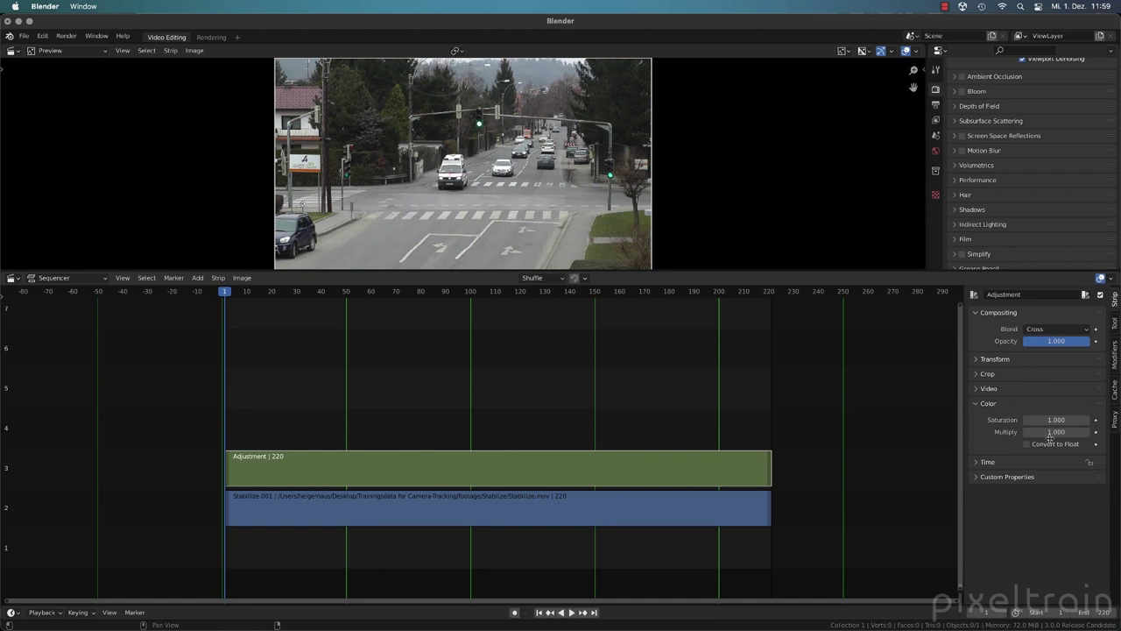
pyautogui.moveTo(1056, 421); pyautogui.dragTo(1008, 421)
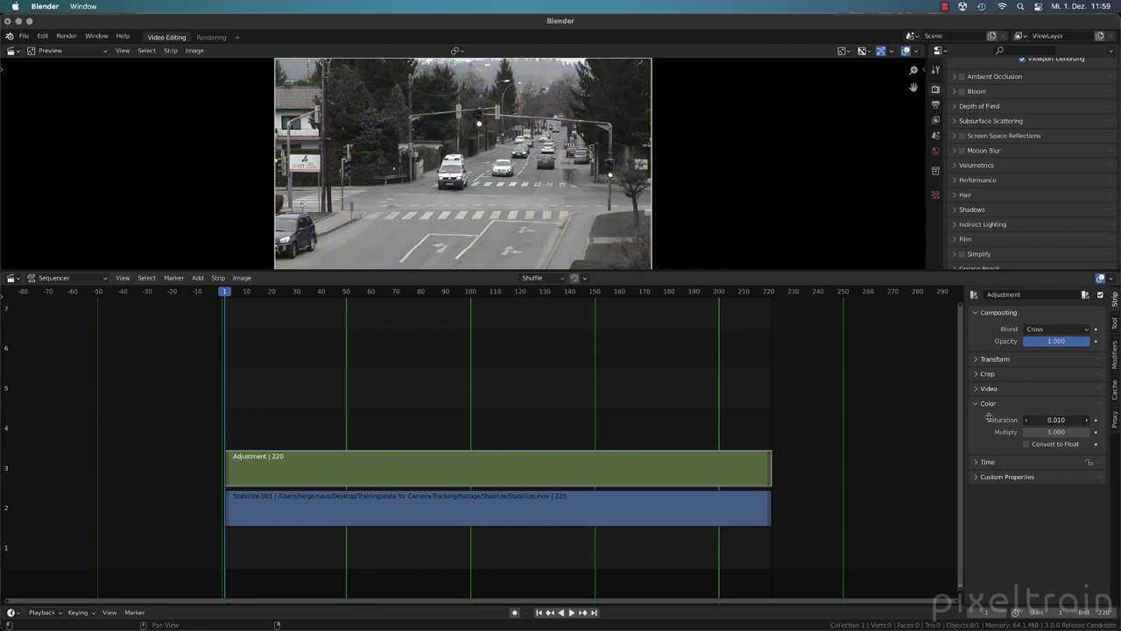
pyautogui.click(1054, 419)
pyautogui.write('0')
pyautogui.press('Return')
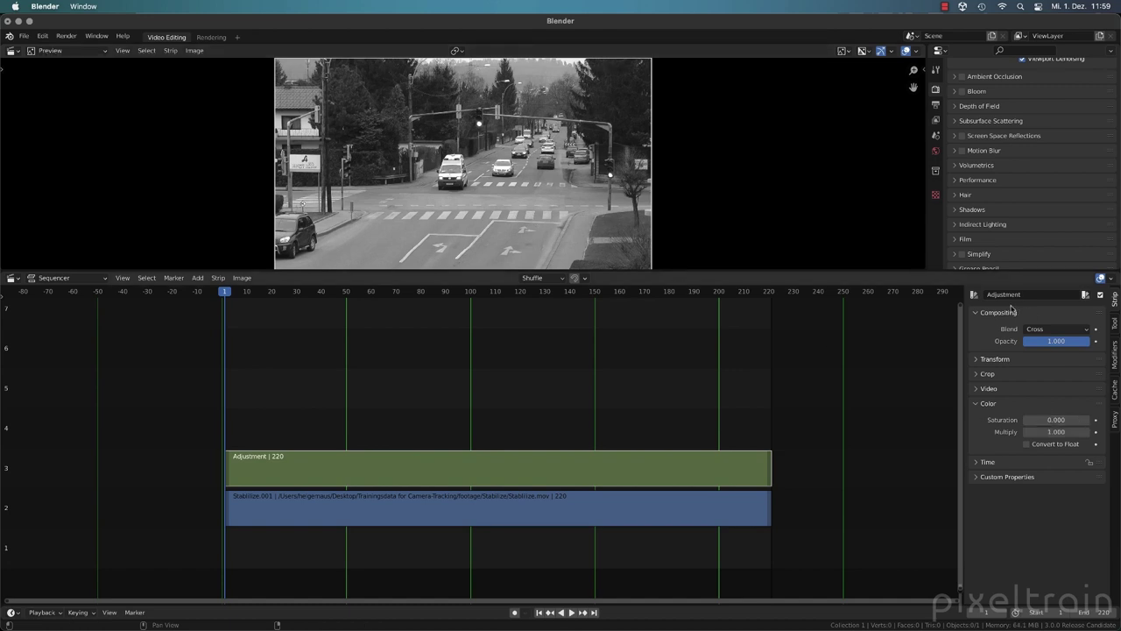
# Try a Multiply value of 0.8 on the adjustment strip, and reset both Saturation and Multiply to their defaults.
pyautogui.moveTo(1053, 432)
pyautogui.mouseDown()
pyautogui.moveTo(1082, 431)
pyautogui.moveTo(1048, 432)
pyautogui.mouseUp()
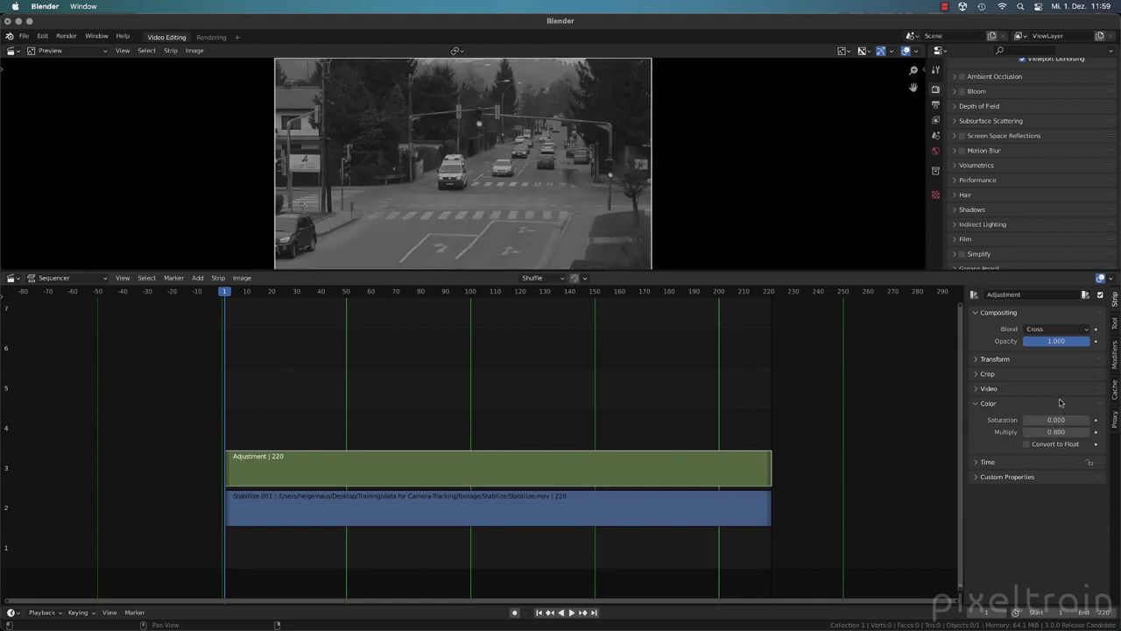
pyautogui.press('BackSpace')
pyautogui.press('BackSpace')
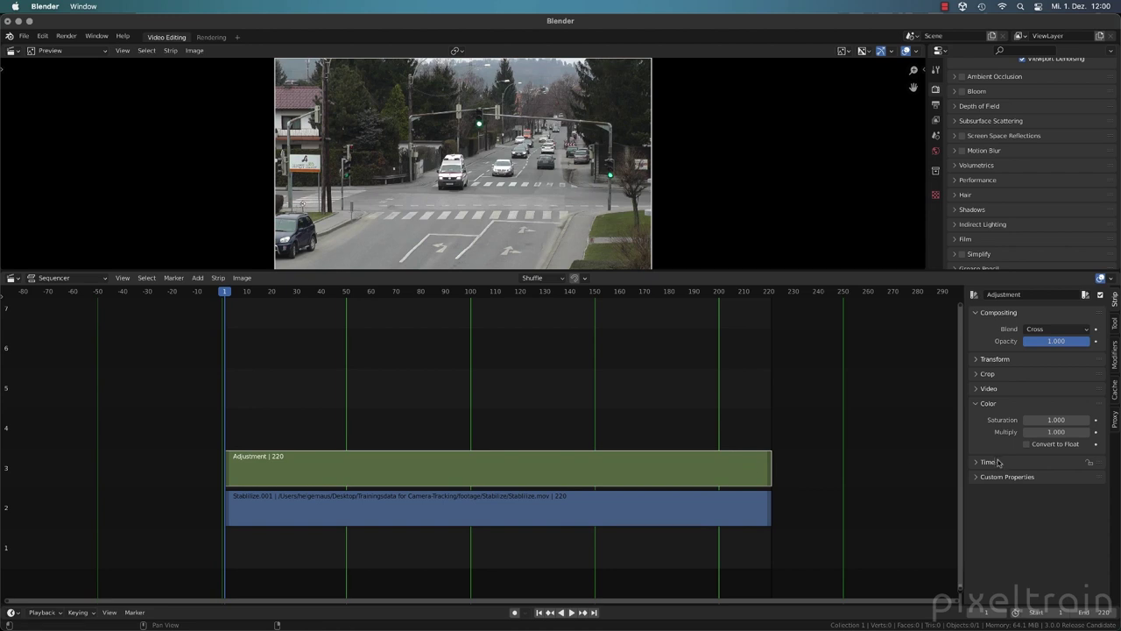
# Enable Use Linear Modifiers for the adjustment strip and add a Color Balance modifier to it.
pyautogui.click(1115, 355)
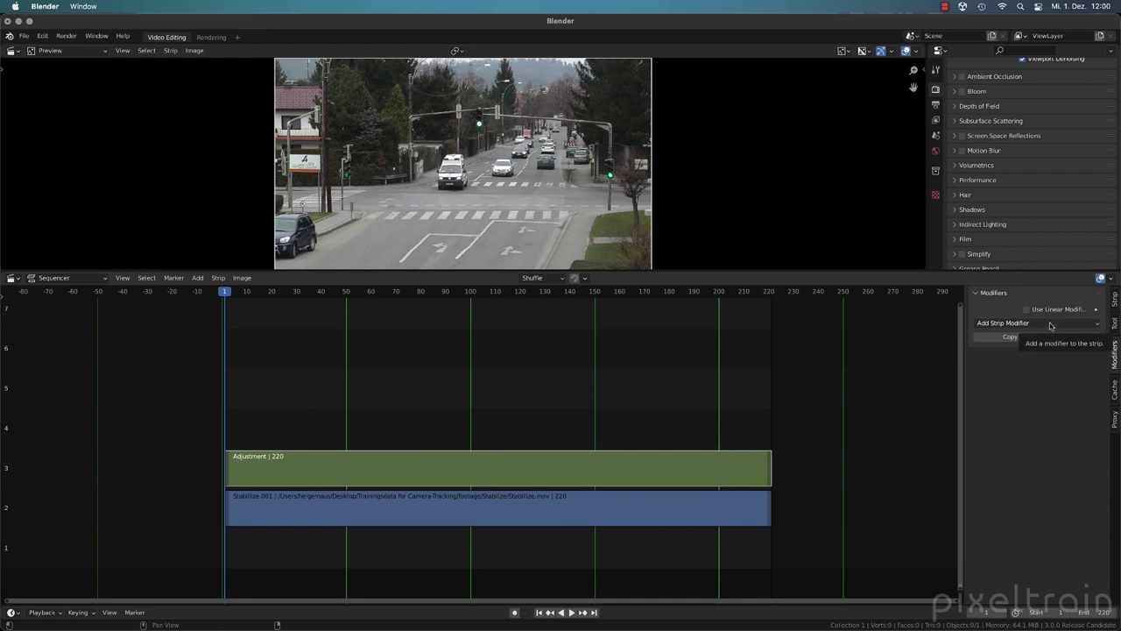
pyautogui.click(1028, 310)
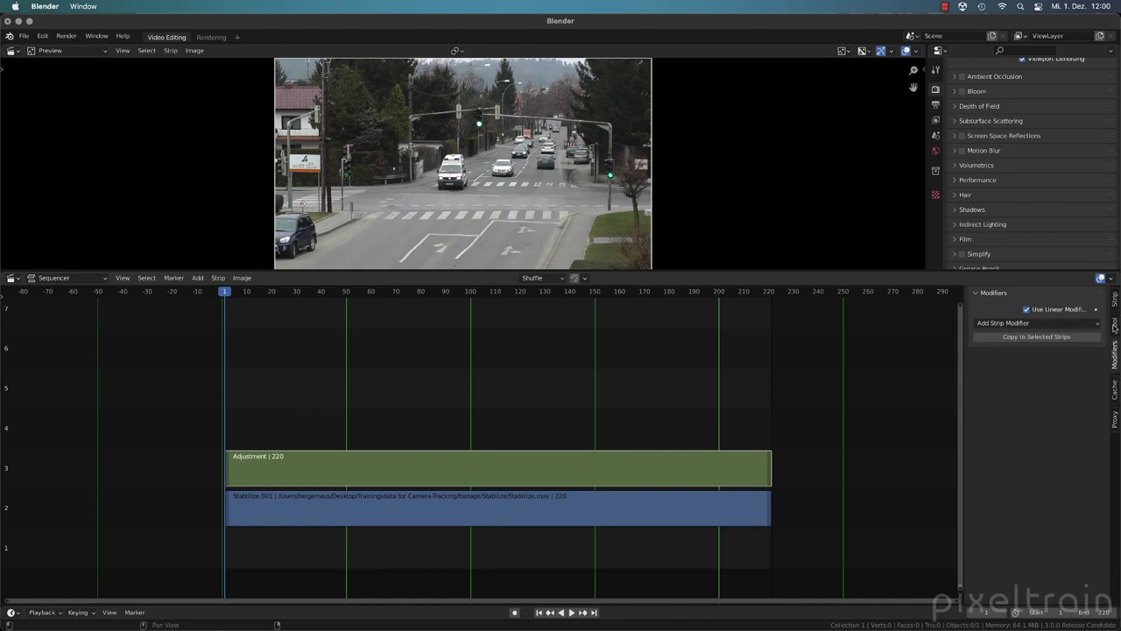
pyautogui.click(1115, 301)
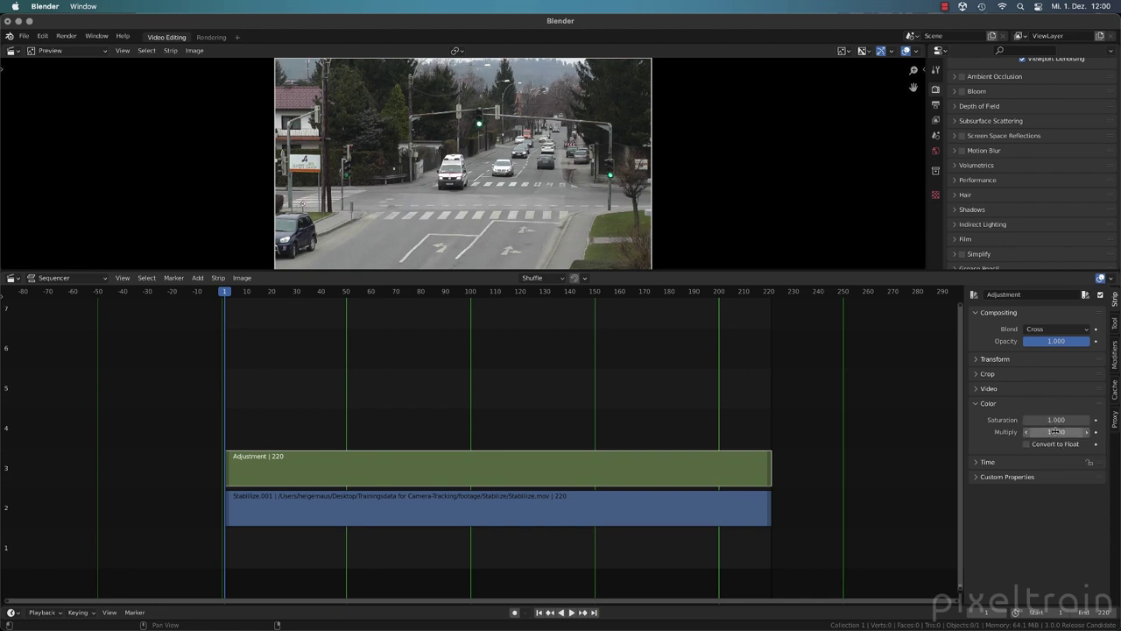
pyautogui.click(1114, 355)
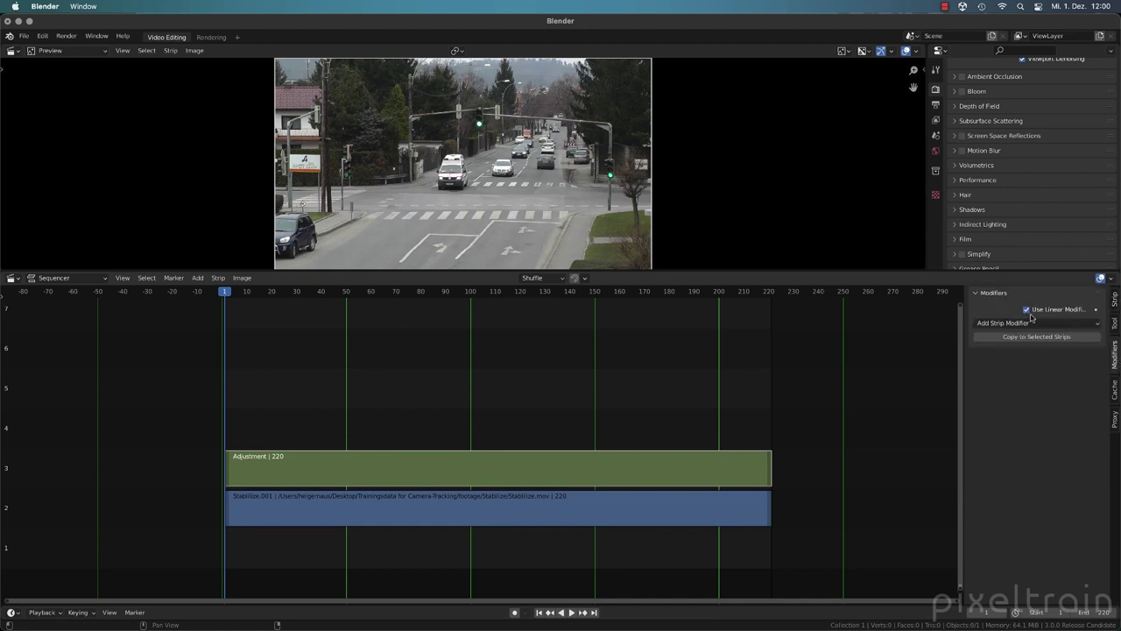
pyautogui.click(1029, 324)
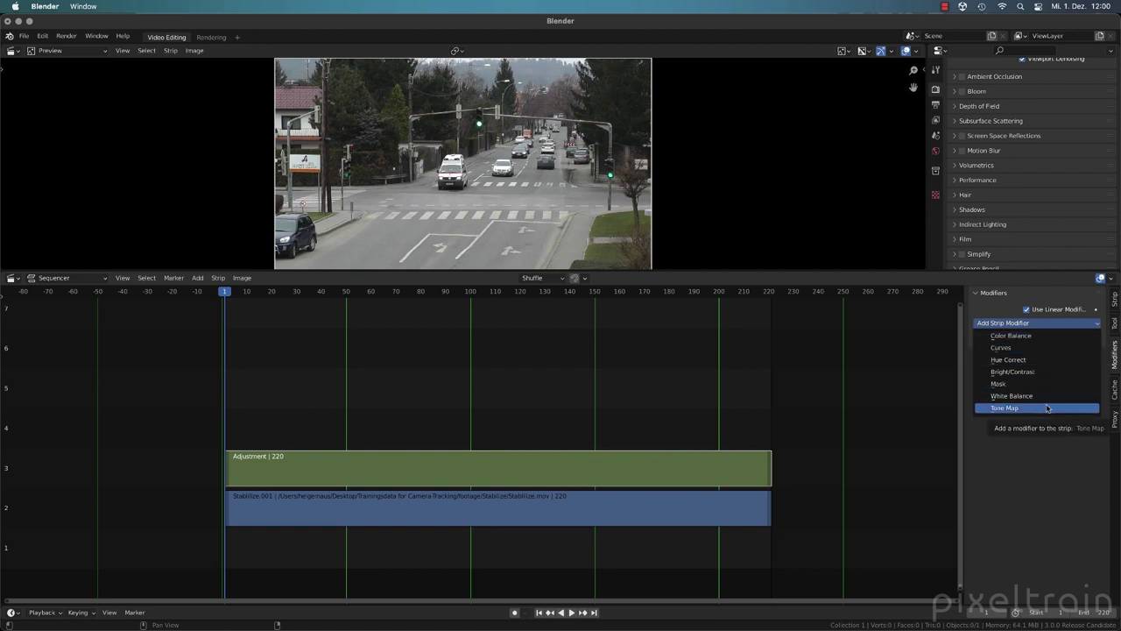
pyautogui.click(1043, 337)
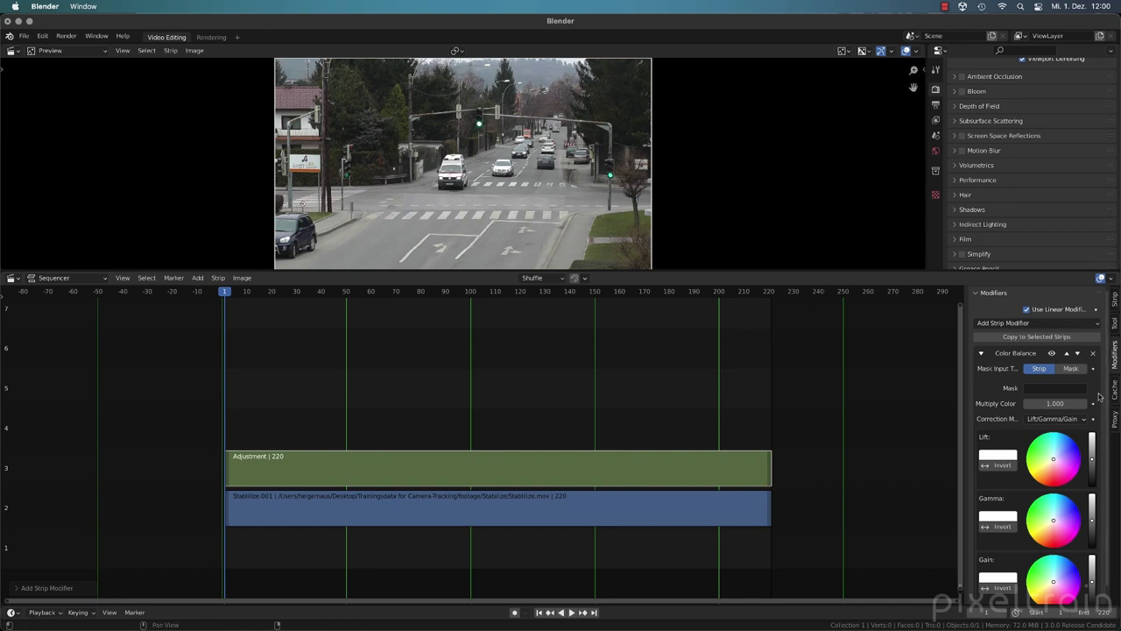
# Keep the Lift/Gamma/Gain correction method in the Color Balance modifier, darken the gamma, and slightly raise the gain.
pyautogui.scroll(-1, 1108, 391)
pyautogui.scroll(-2, 1111, 392)
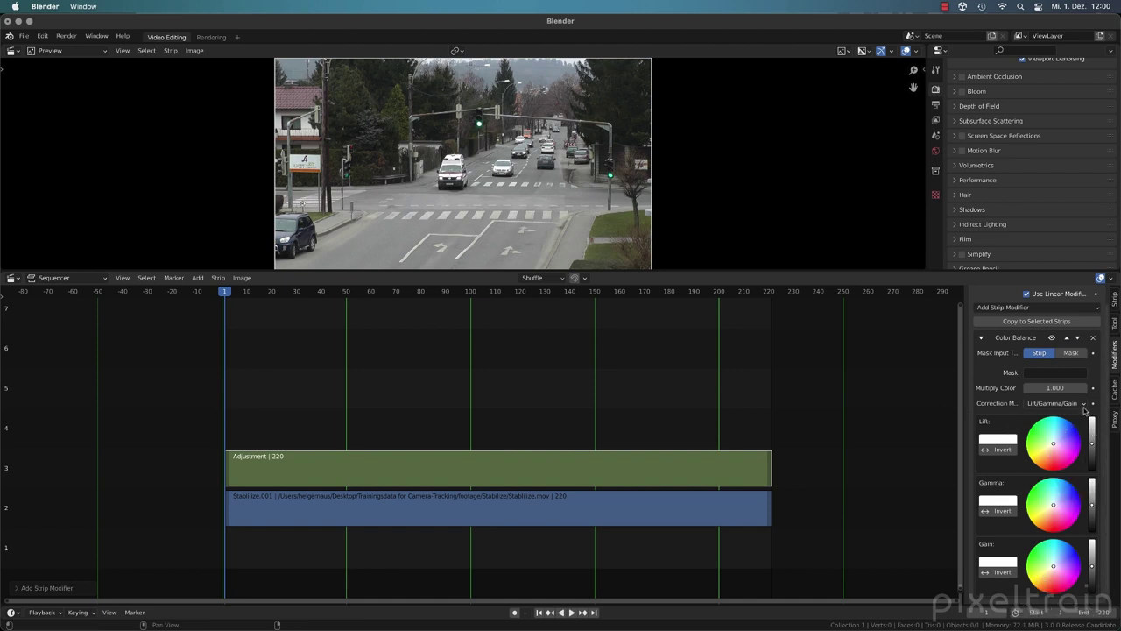
pyautogui.click(1054, 403)
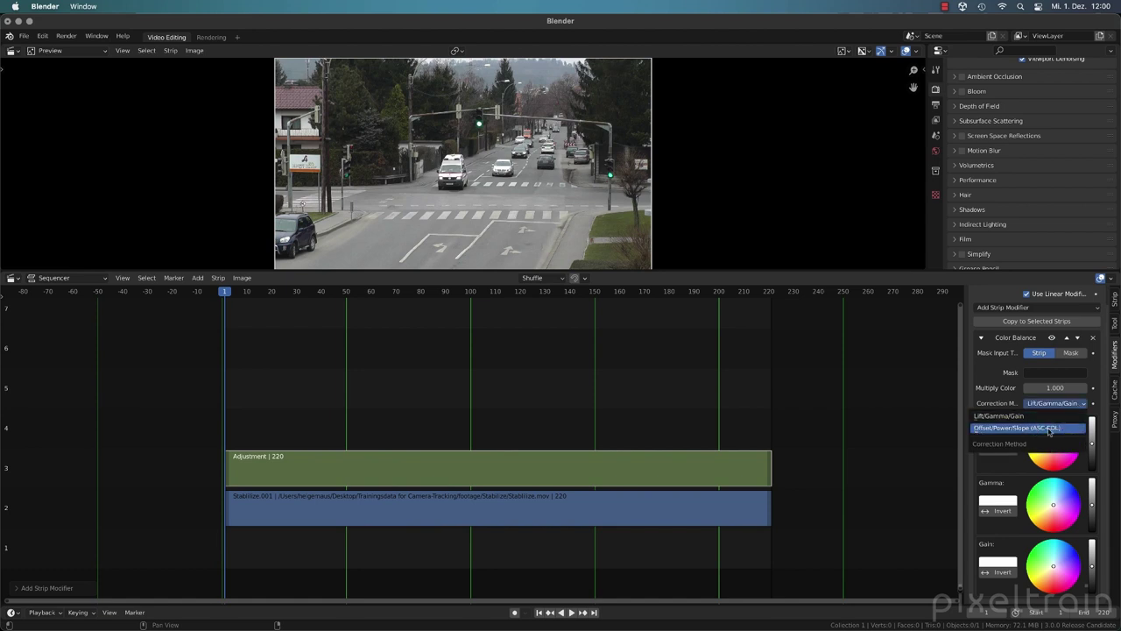
pyautogui.click(998, 415)
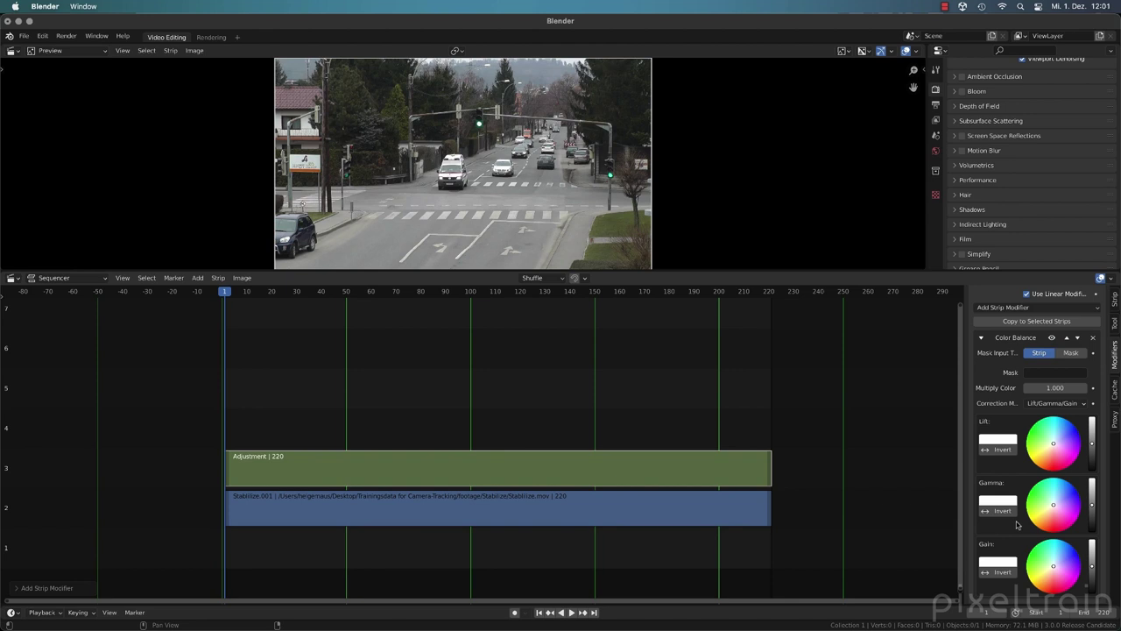
pyautogui.moveTo(1087, 518); pyautogui.dragTo(1092, 497)
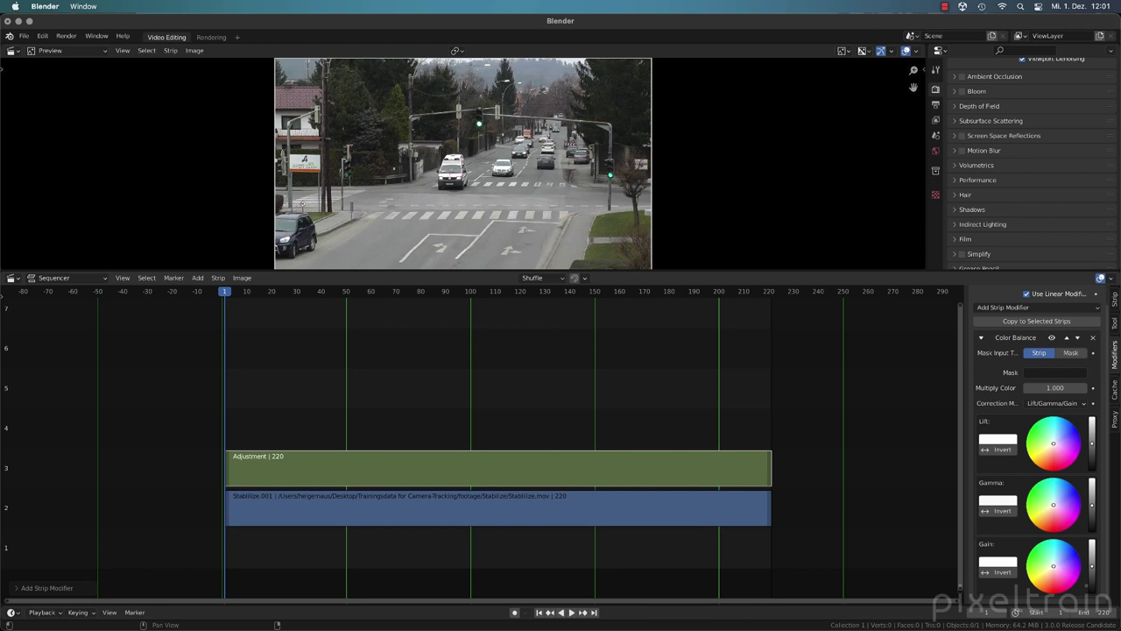
pyautogui.moveTo(1092, 496); pyautogui.dragTo(1095, 518)
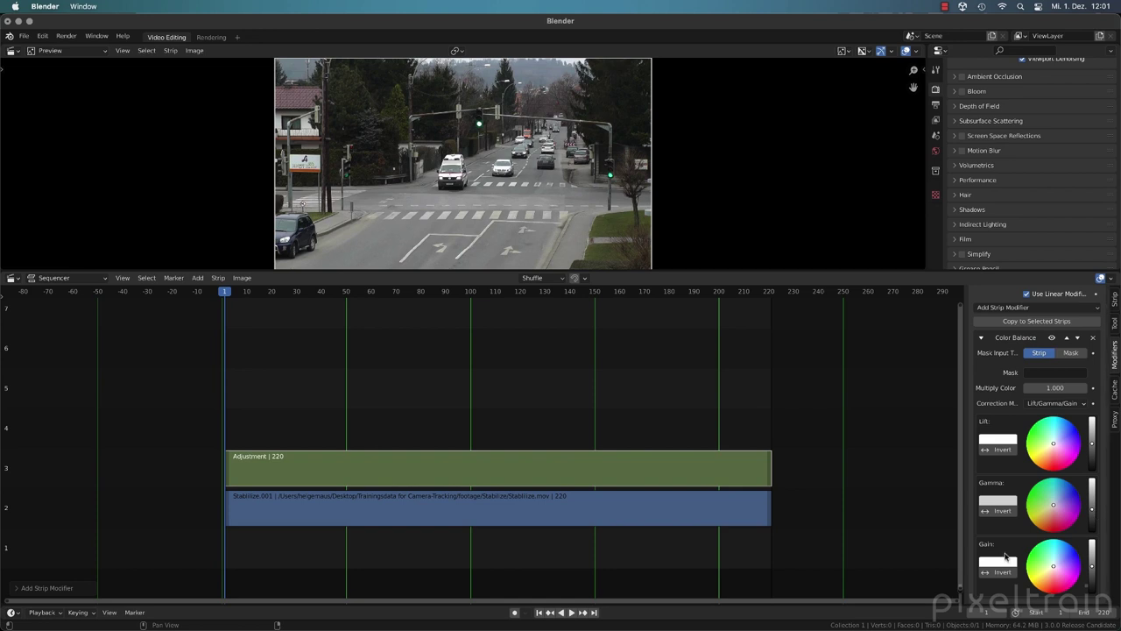
pyautogui.moveTo(1093, 565); pyautogui.dragTo(1092, 564)
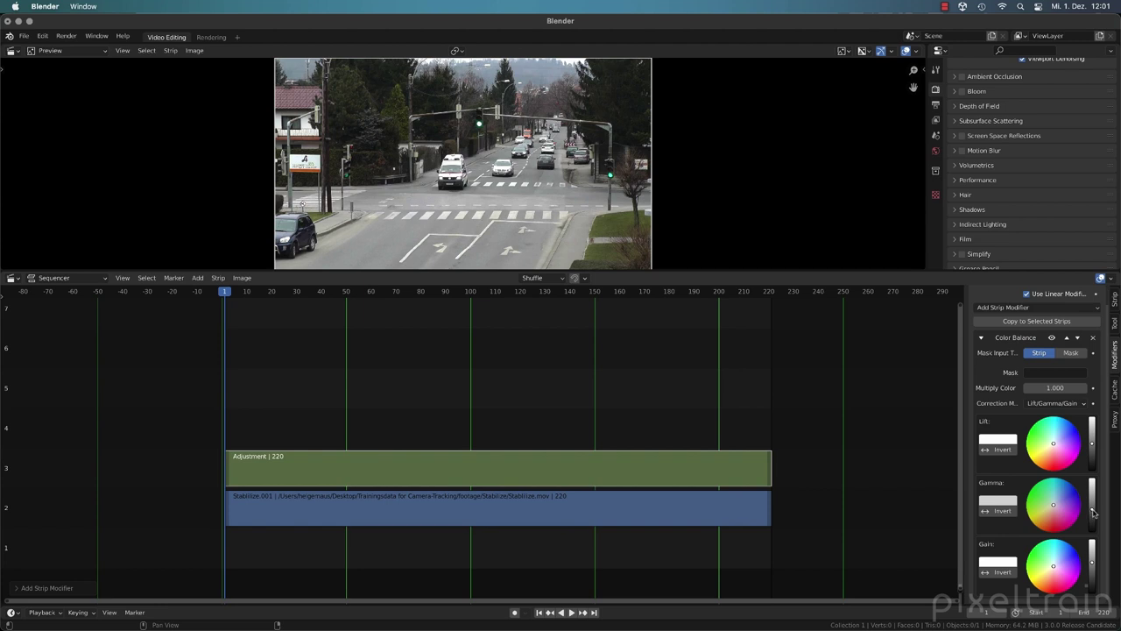
pyautogui.moveTo(1093, 515); pyautogui.dragTo(1093, 522)
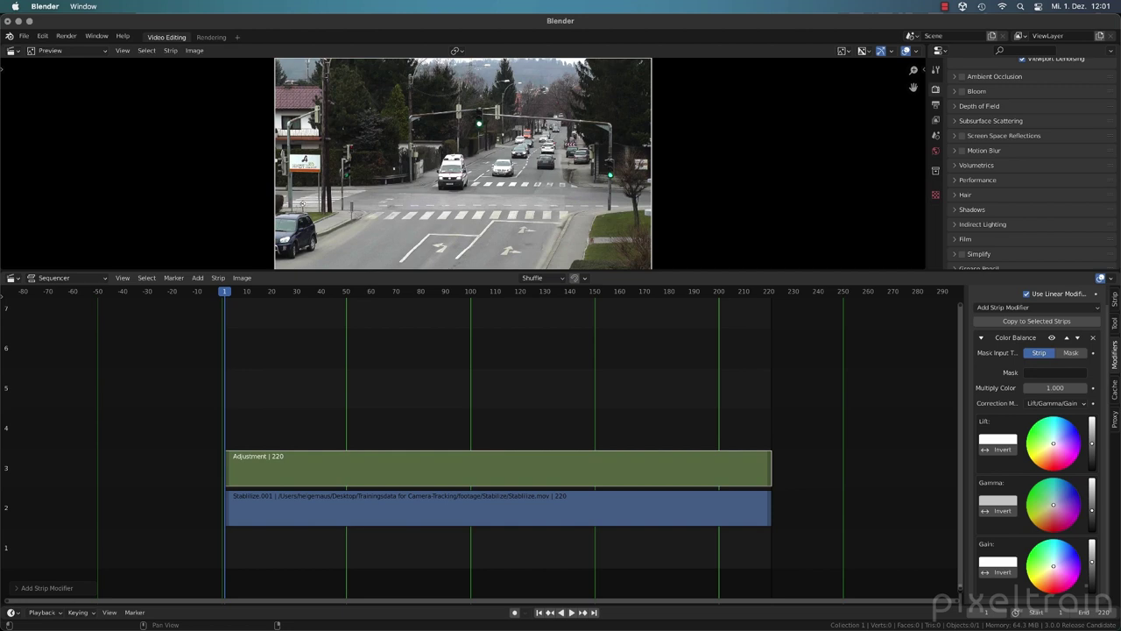
# Enlarge the preview and repeatedly mute and unmute the adjustment strip to compare the footage with and without color correction.
pyautogui.moveTo(811, 275); pyautogui.dragTo(840, 434)
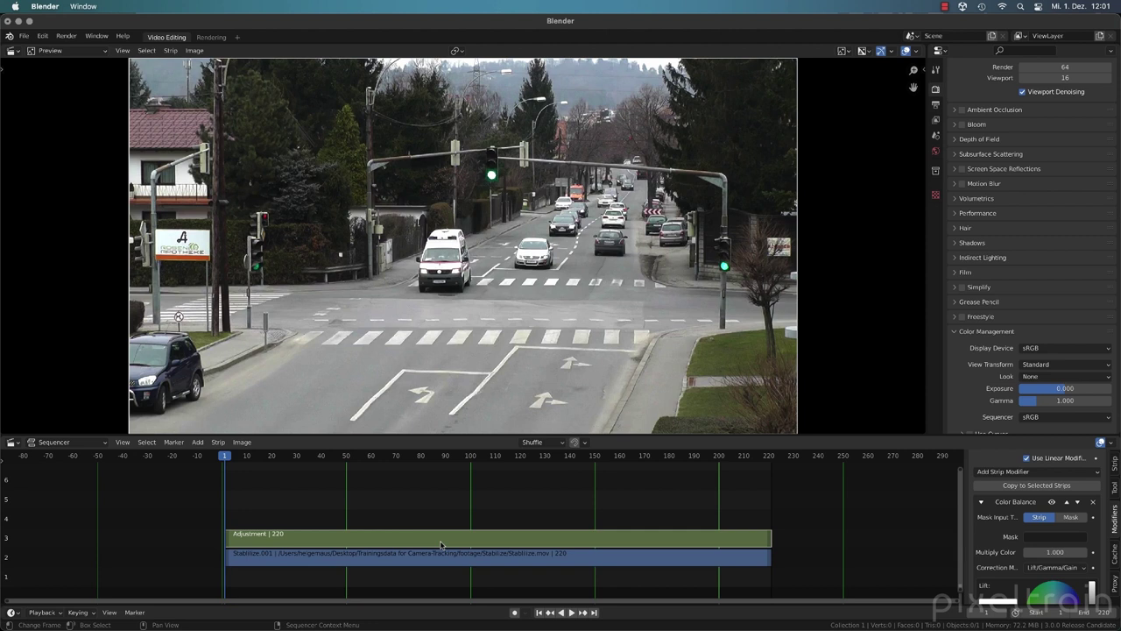
pyautogui.press('h')
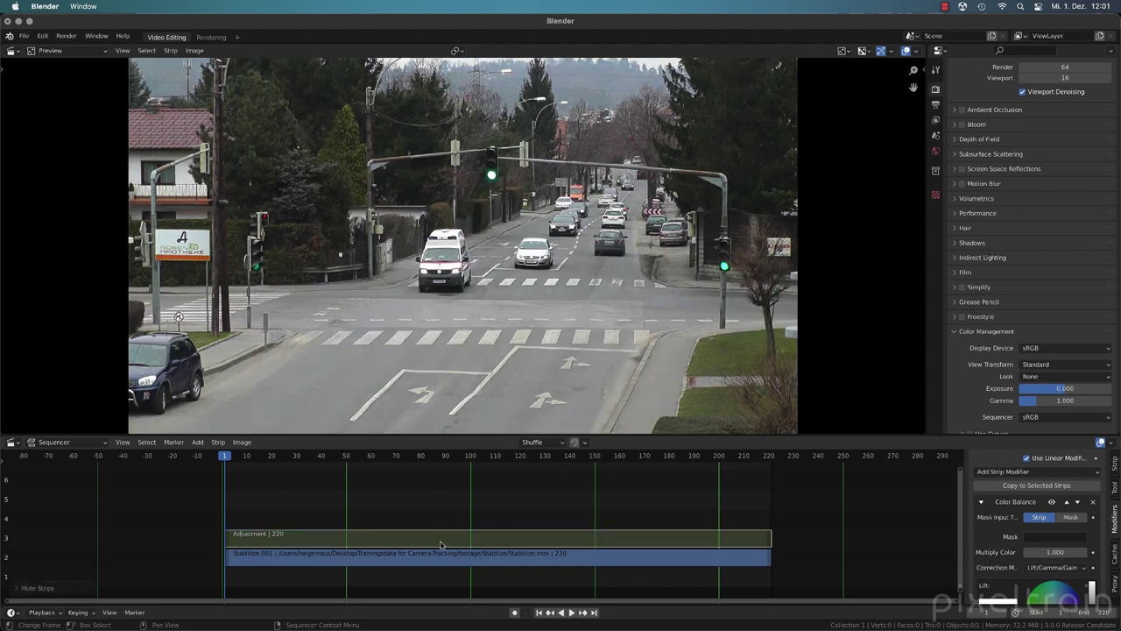
pyautogui.hotkey('alt', 'h')
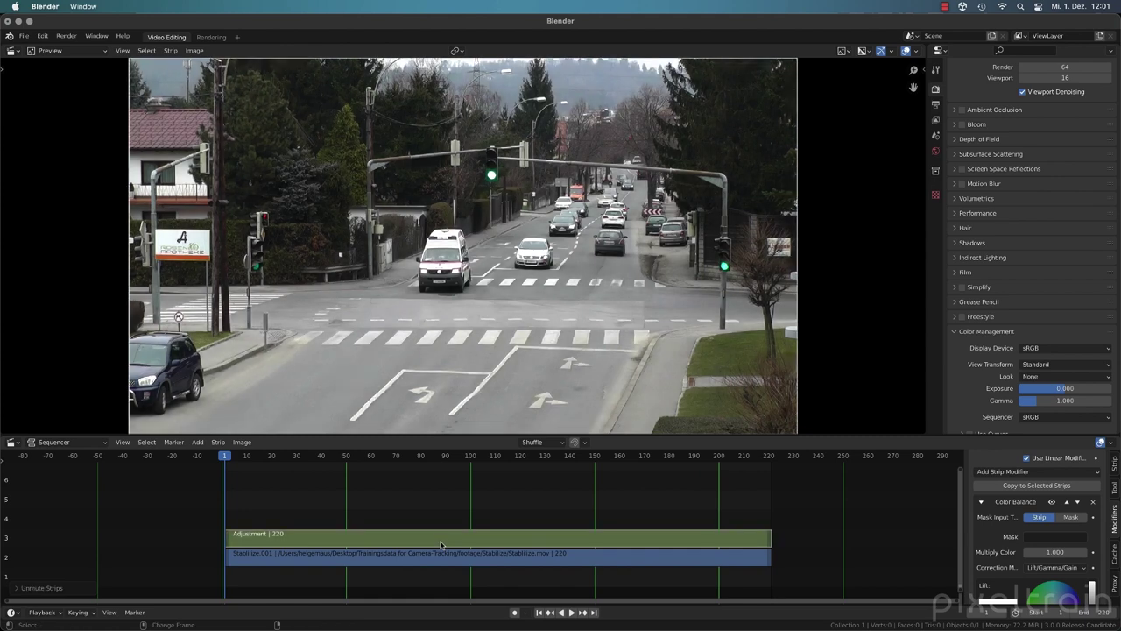
pyautogui.press('h')
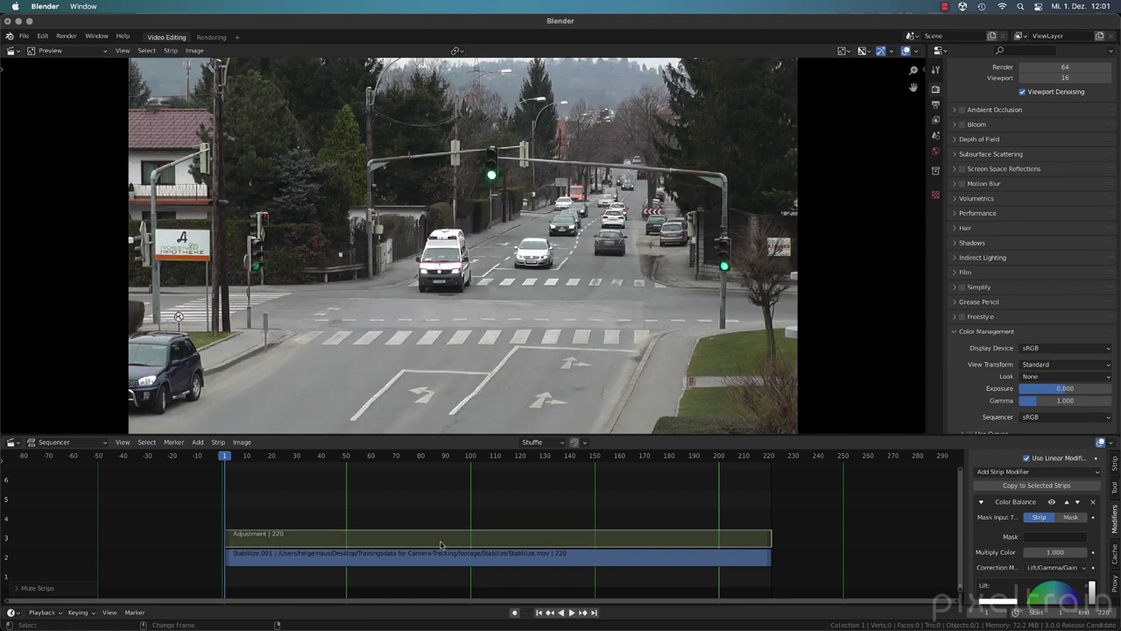
pyautogui.hotkey('alt', 'h')
pyautogui.press('h')
pyautogui.hotkey('alt', 'h')
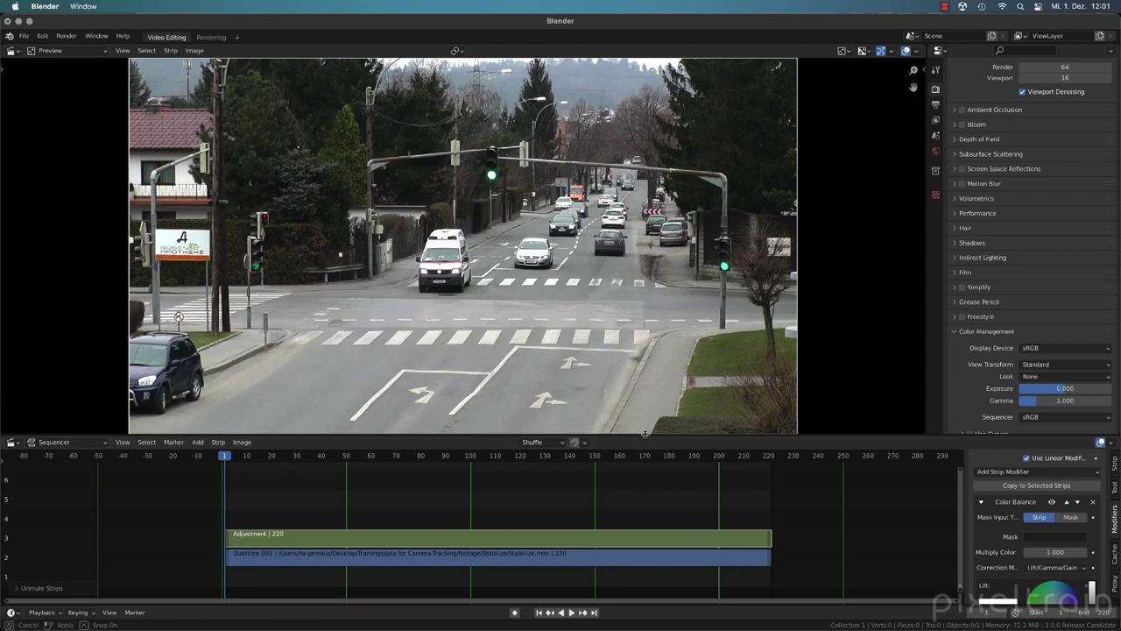
pyautogui.moveTo(643, 436); pyautogui.dragTo(650, 397)
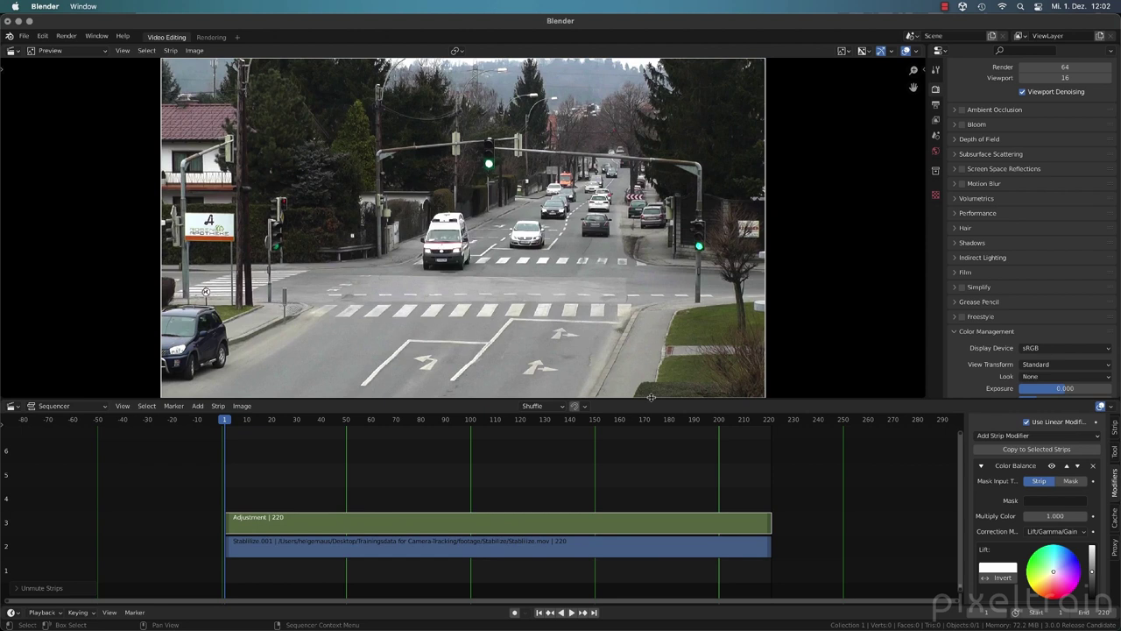